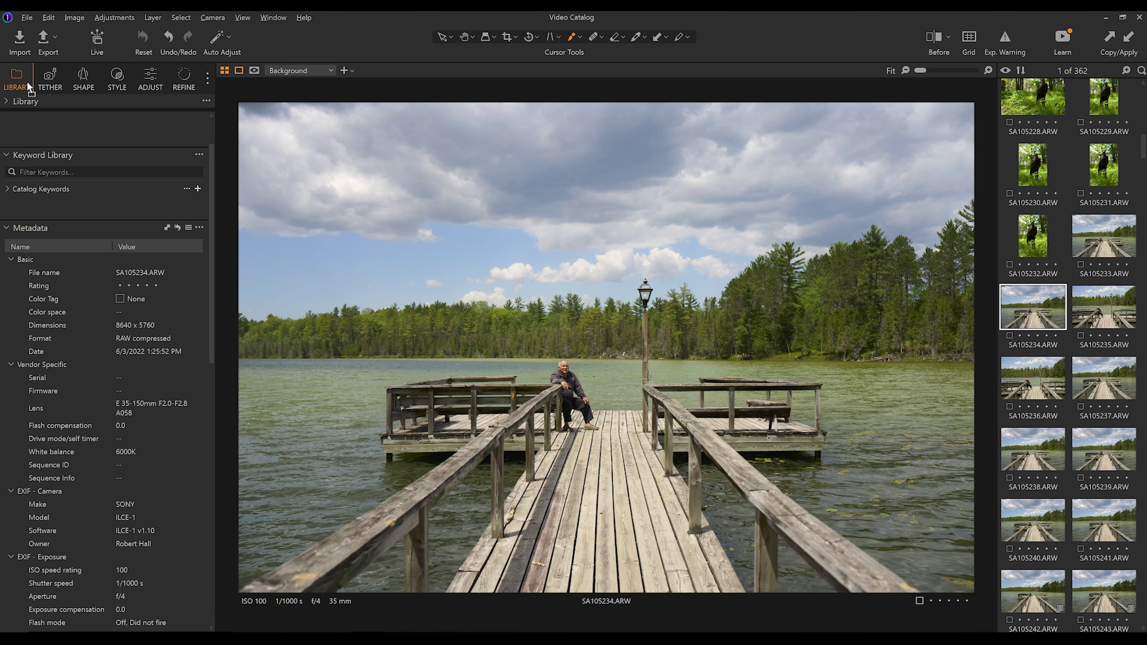
Step: Rearrange the Library tool tab, briefly showing and then hiding the catalog collections and folders
mouse_move(29, 85)
left_mouse_down()
mouse_move(71, 83)
mouse_move(9, 88)
left_mouse_up()
left_click(13, 105)
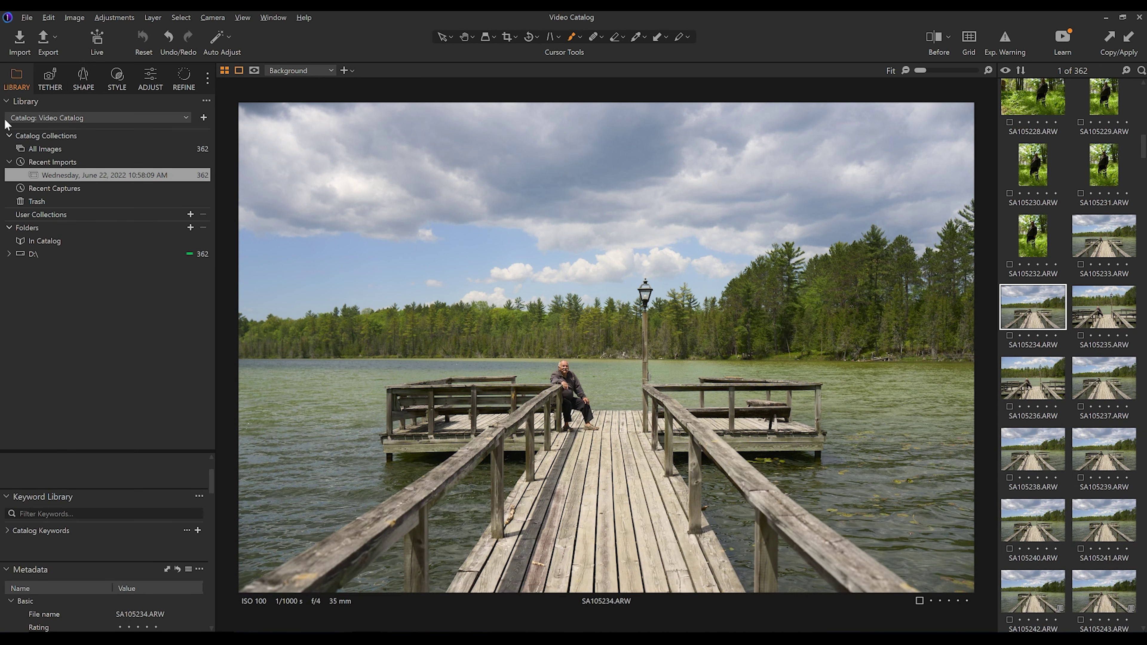
left_click(7, 104)
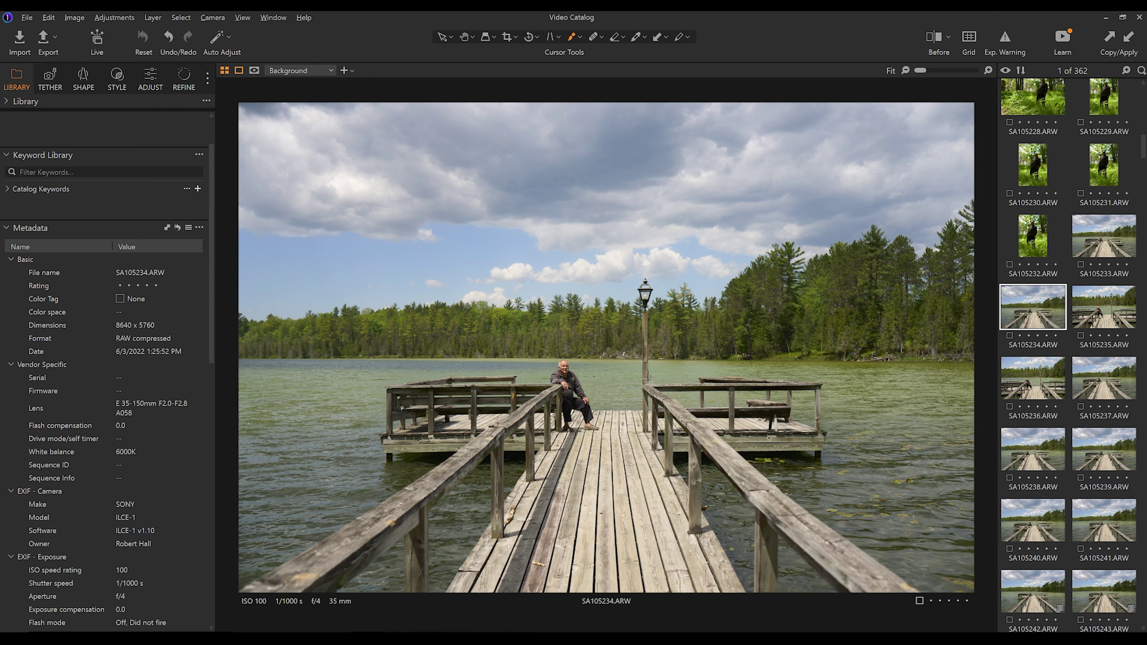
Step: Scroll the Metadata tool down to the IPTC Creator field and review its value
scroll(64, 245, "down", 1)
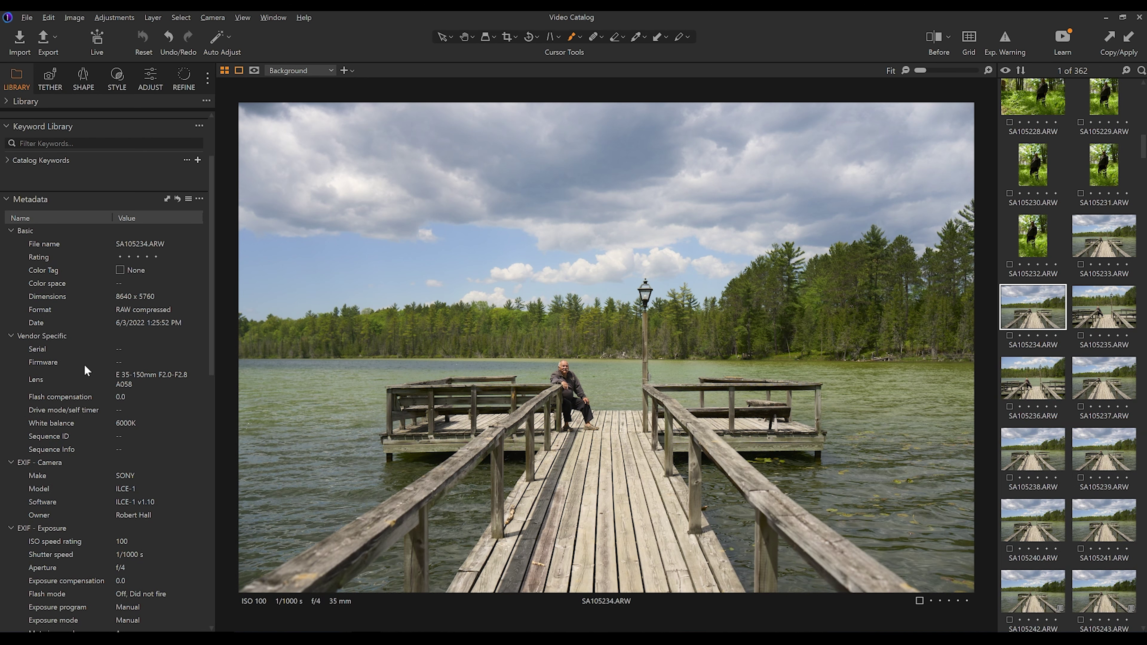
scroll(90, 369, "down", 15)
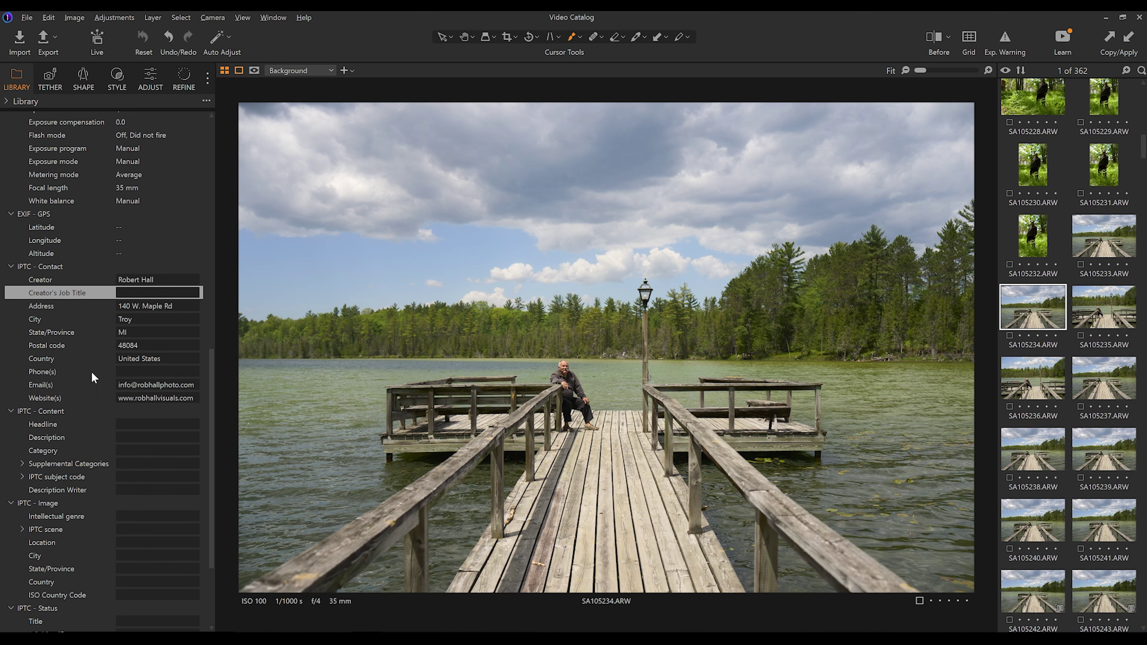
left_click(89, 280)
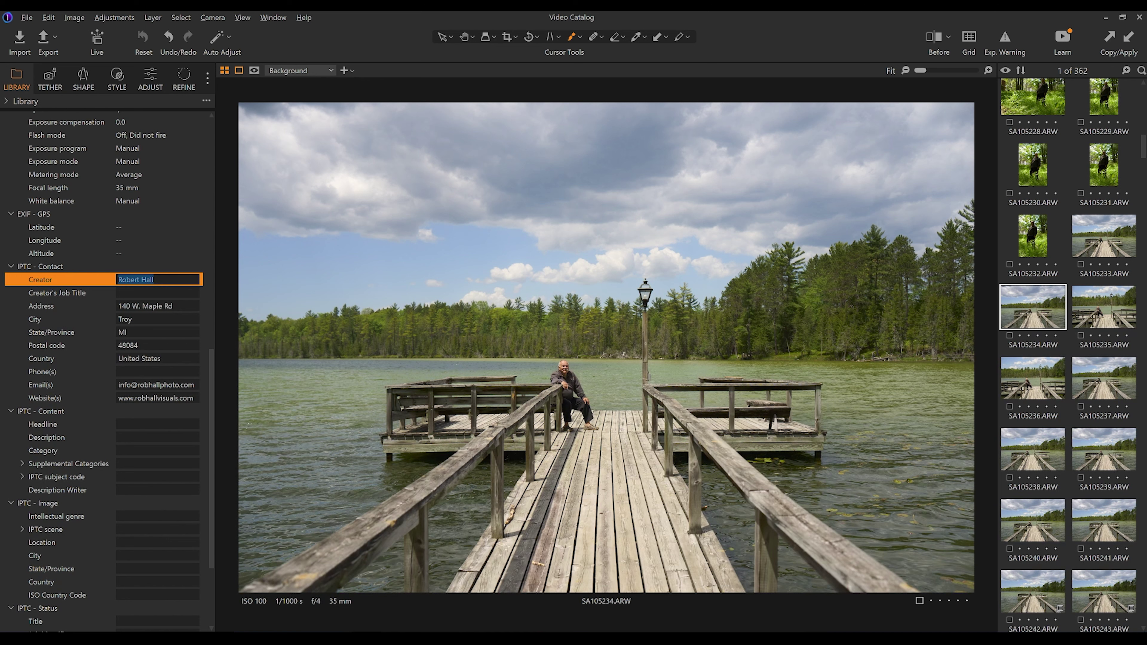
scroll(106, 441, "down", 3)
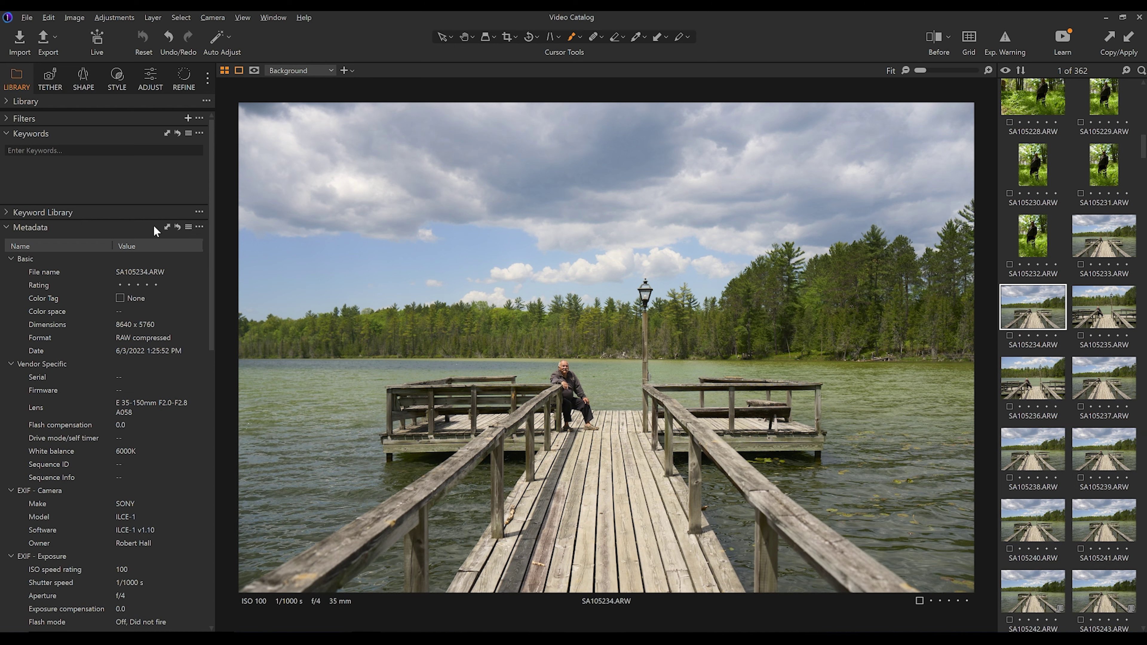
Step: Save the photo's chosen contact, description and copyright fields as a new custom metadata preset
left_click(188, 227)
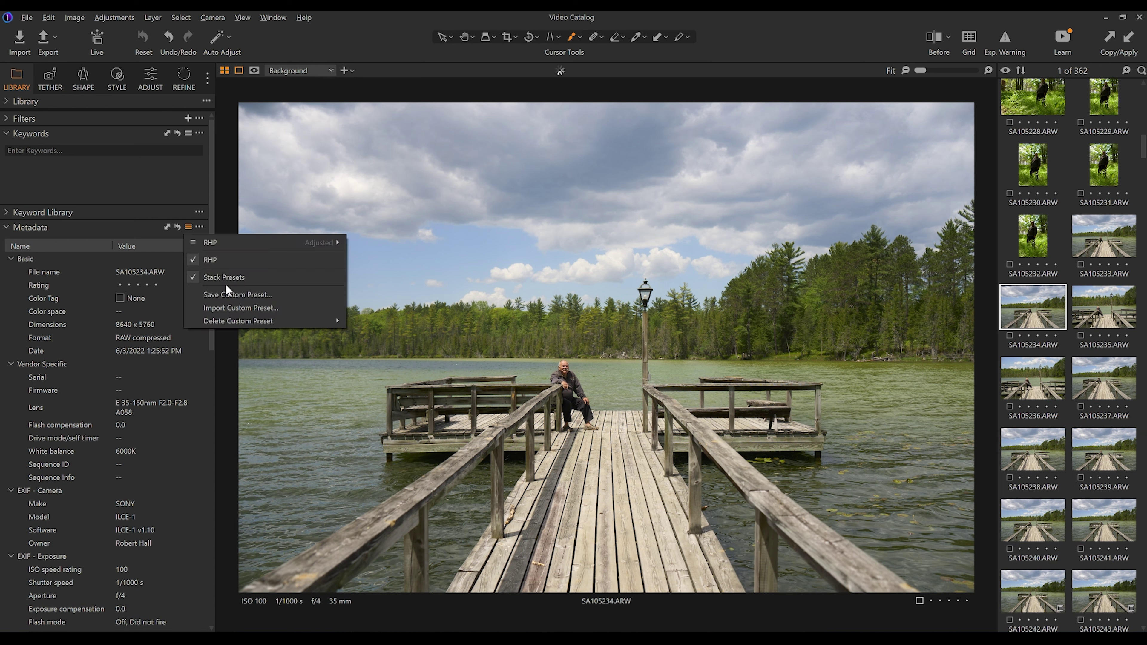
left_click(234, 294)
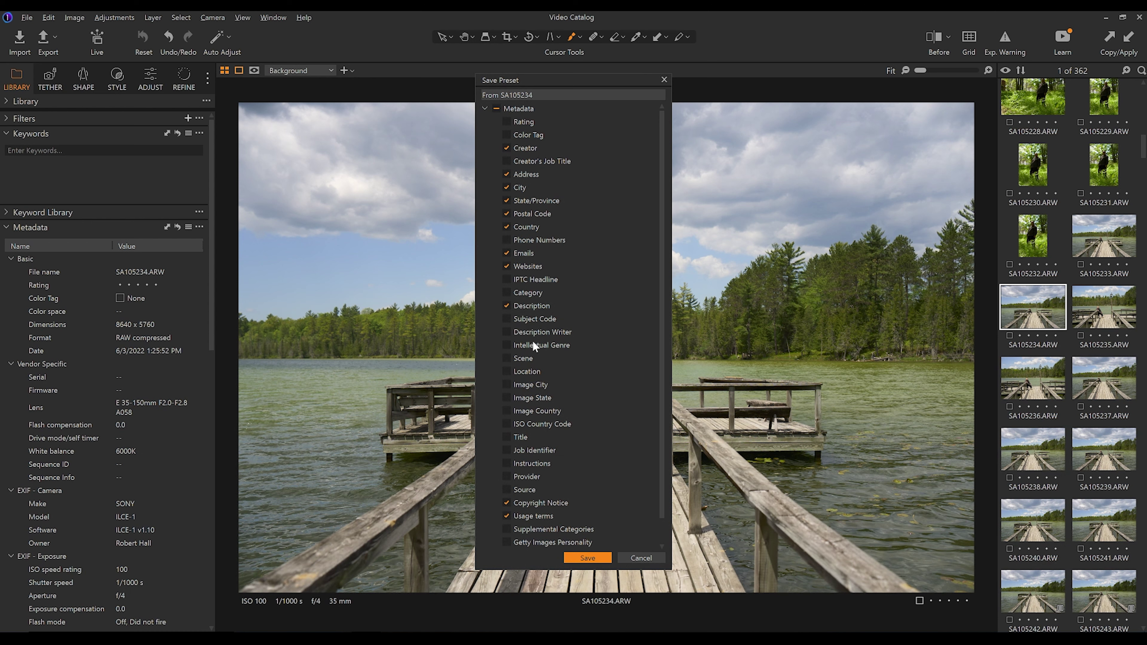
left_click(587, 557)
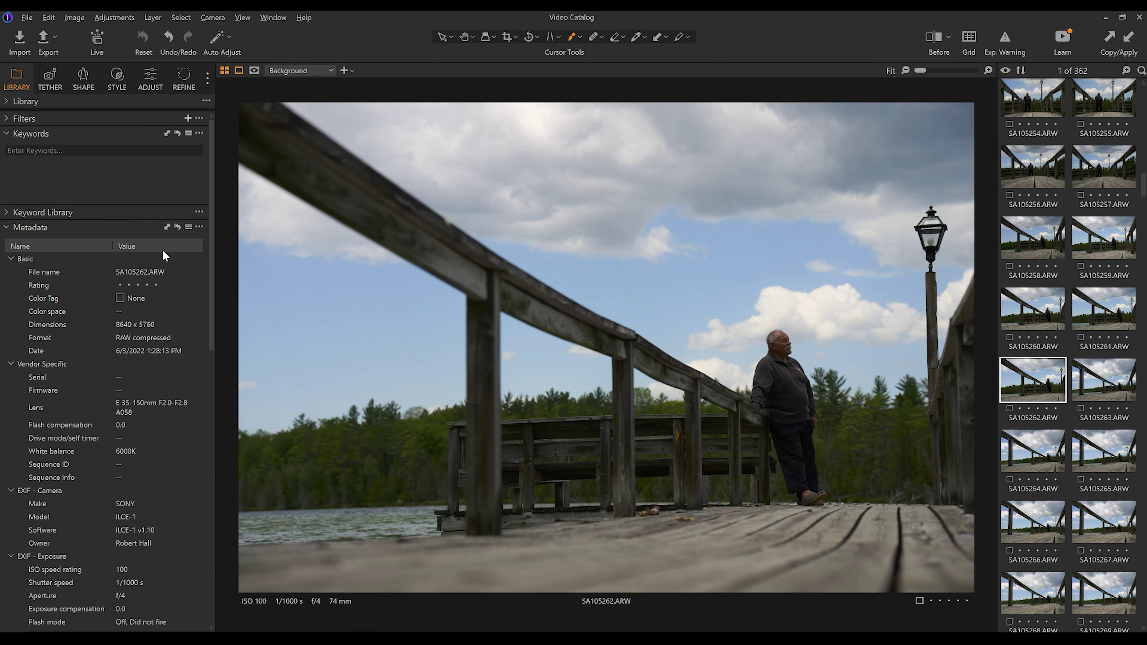
Step: Select all 362 catalog images and apply the RHP metadata preset to them
left_click(1033, 236)
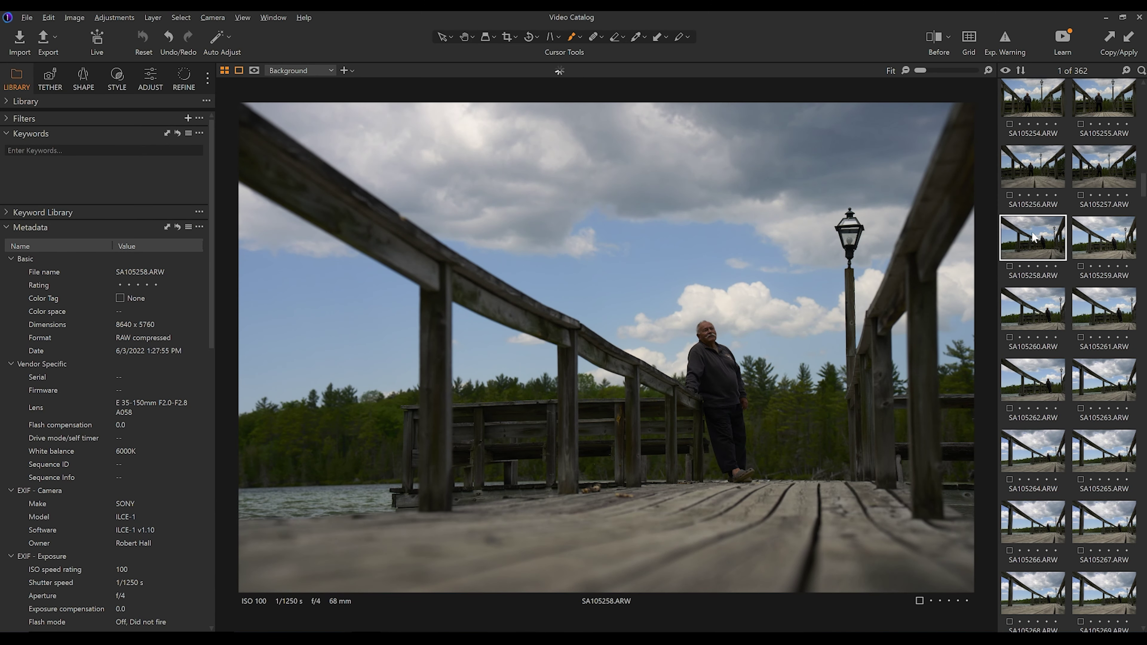
key("ctrl+a")
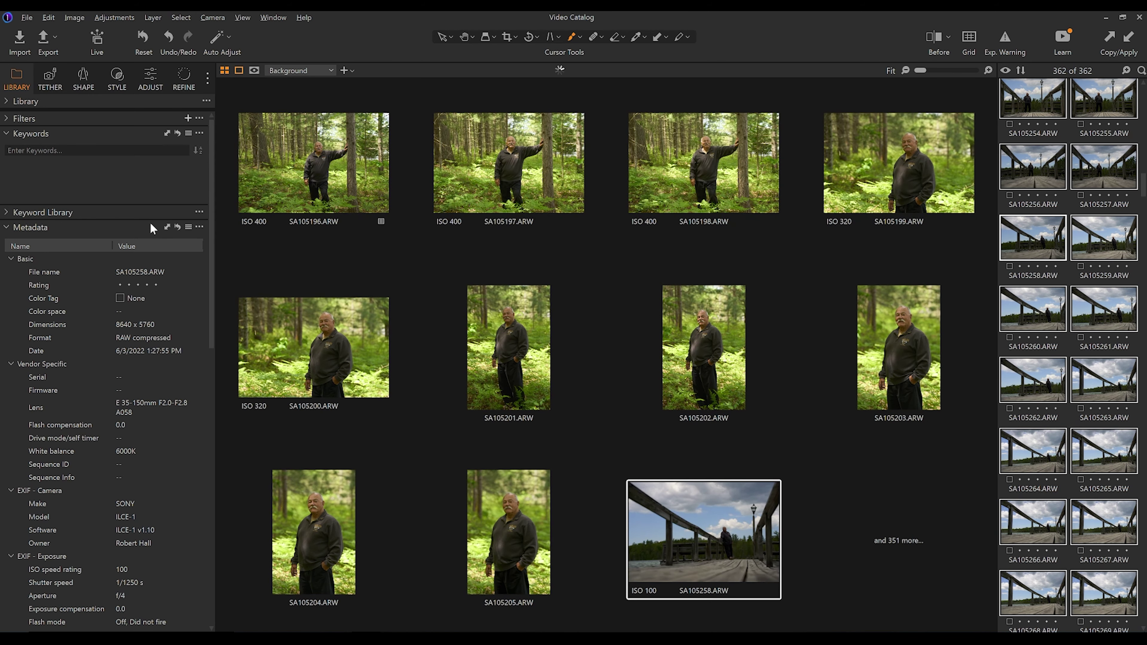
left_click(188, 226)
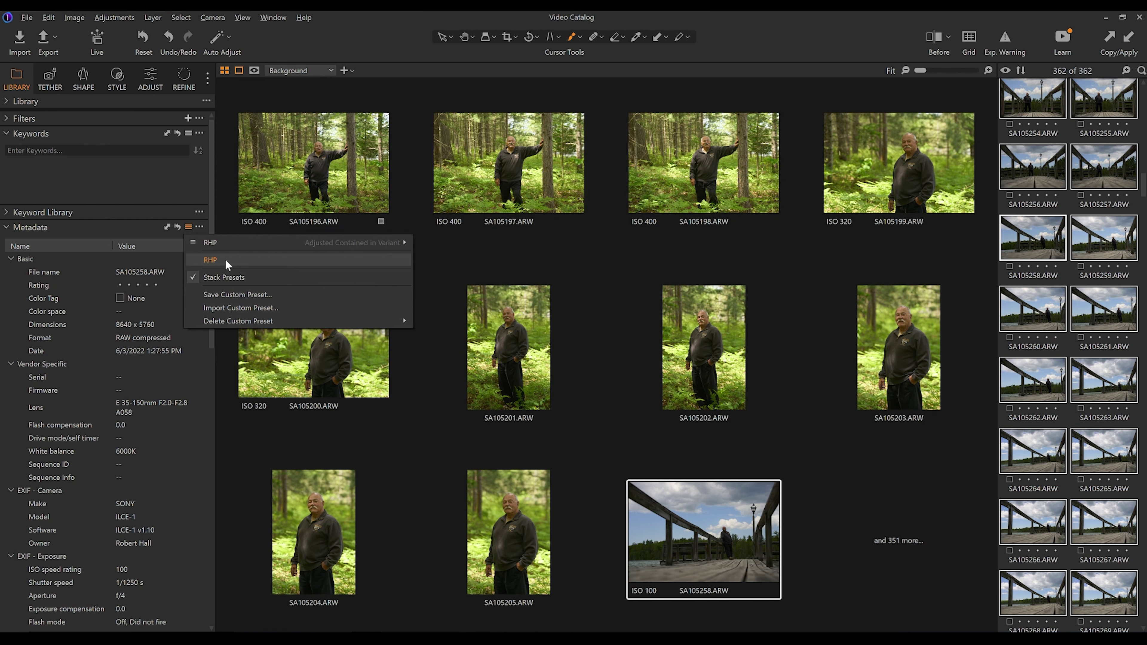
left_click(210, 260)
Step: Open SA105260 and scroll its metadata to confirm the preset was applied
left_click(1042, 321)
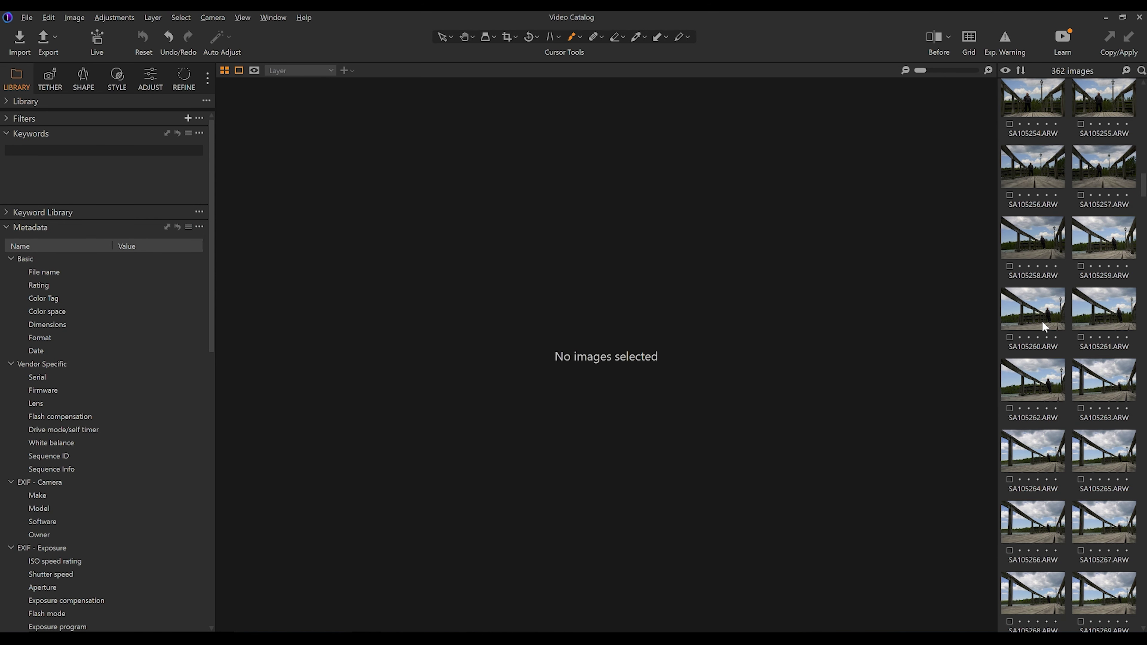
scroll(116, 315, "down", 3)
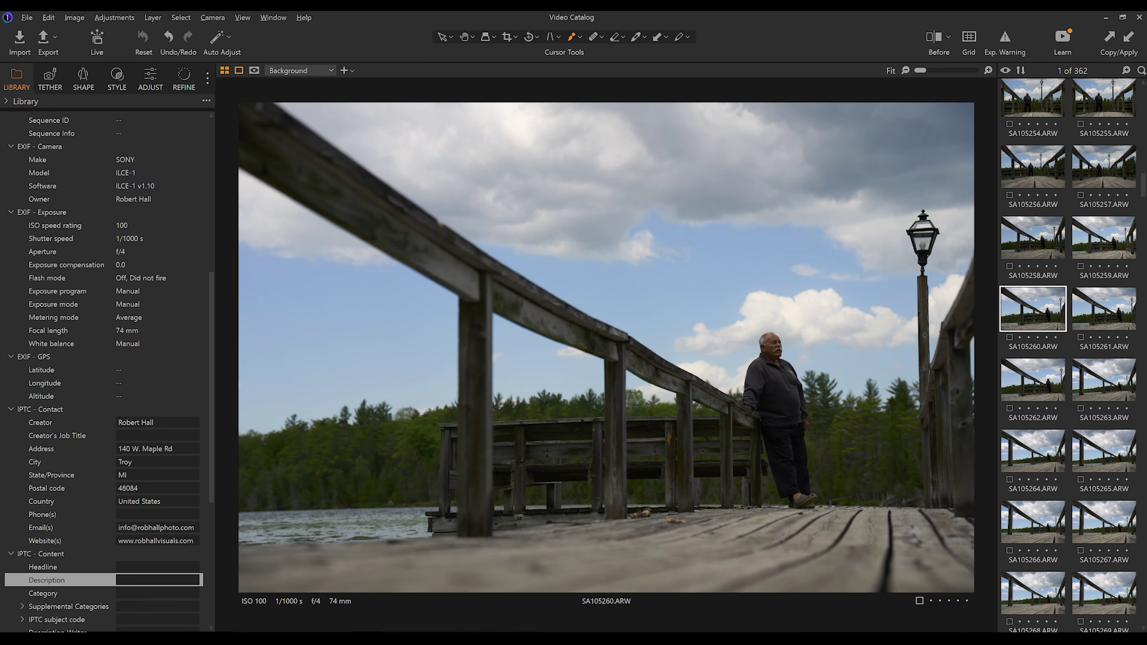
scroll(54, 597, "down", 5)
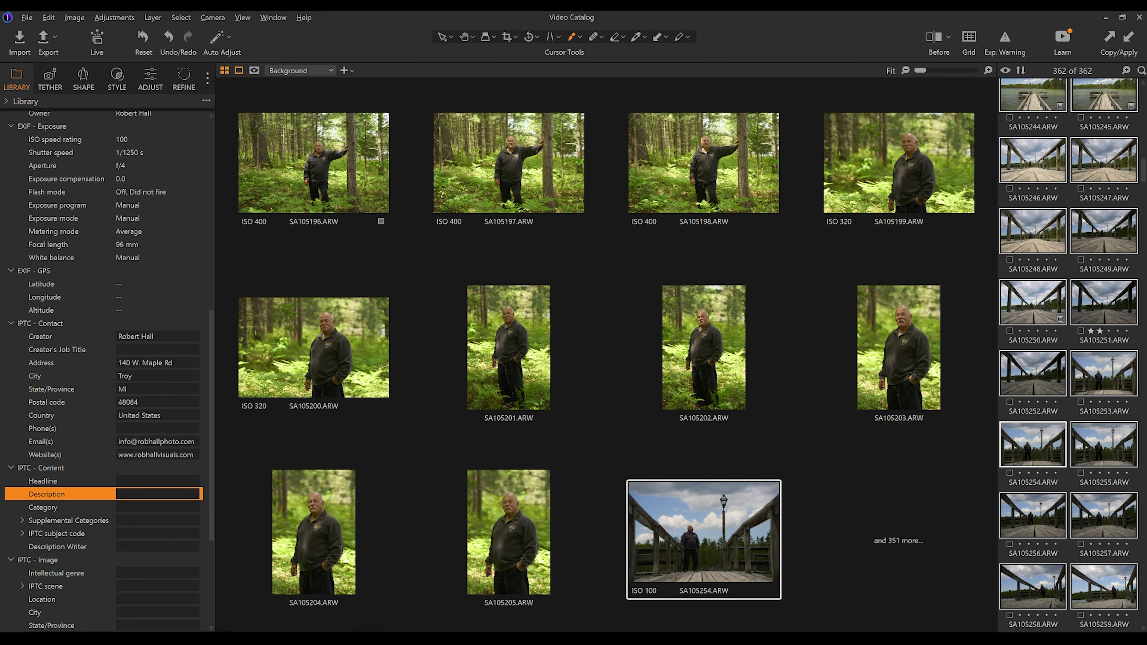
Step: Enter 'DI at his home estate' as the IPTC Description
type("D")
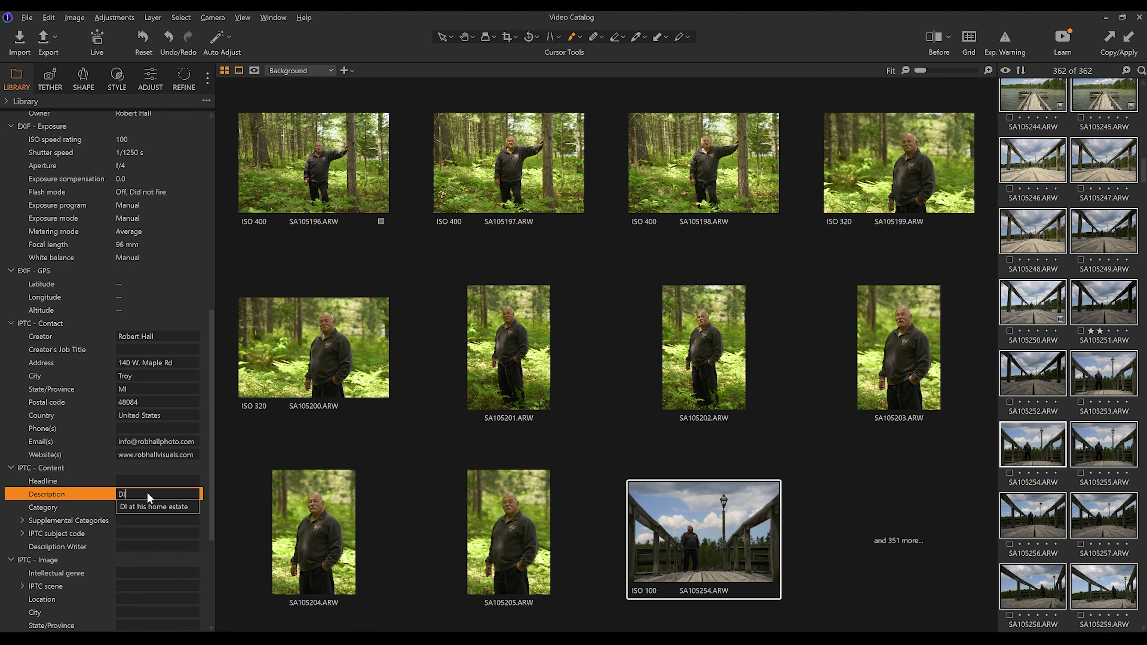
type("I at his home estate")
scroll(193, 268, "up", 2)
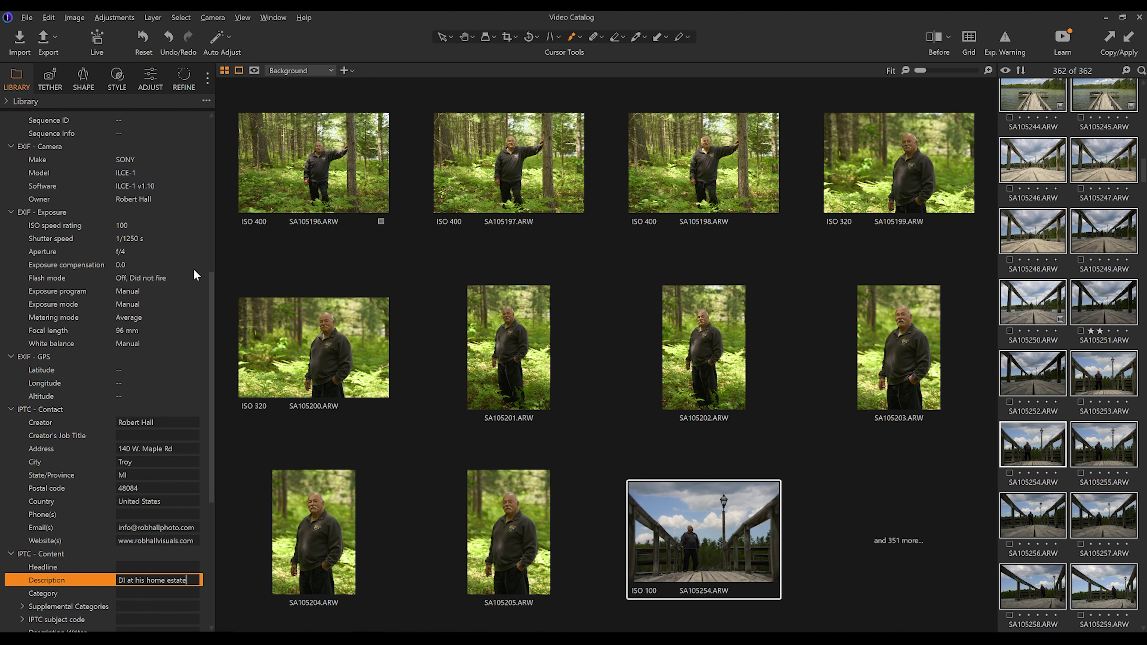
scroll(193, 268, "up", 8)
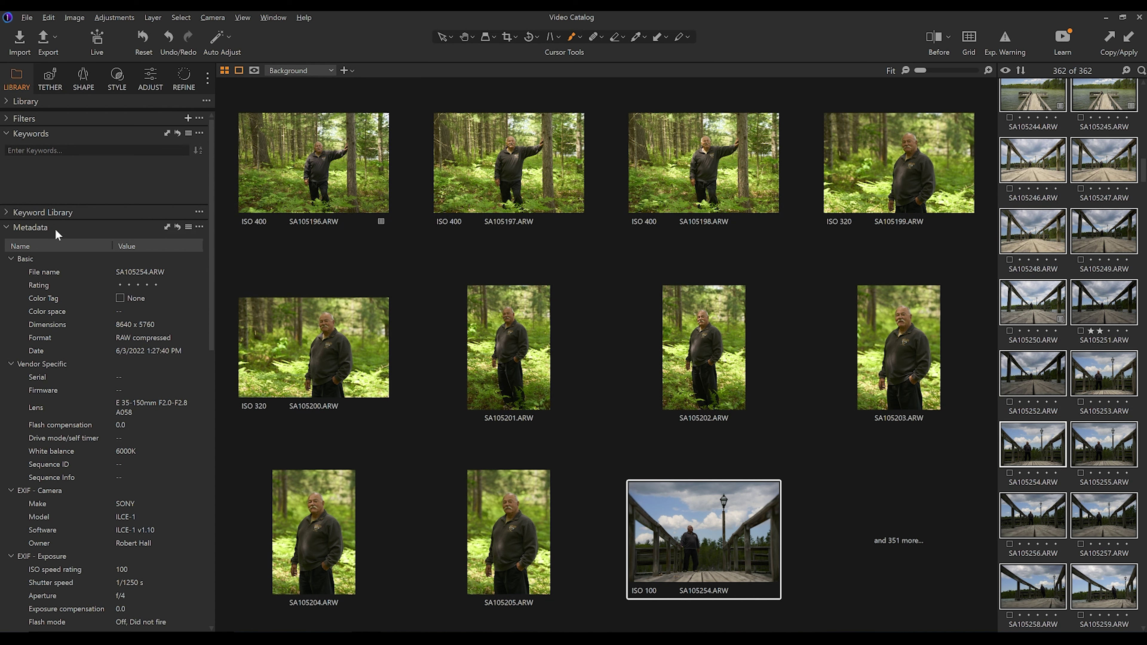
Step: Copy the metadata to the selected images, then check SA105250's description
left_click(168, 227)
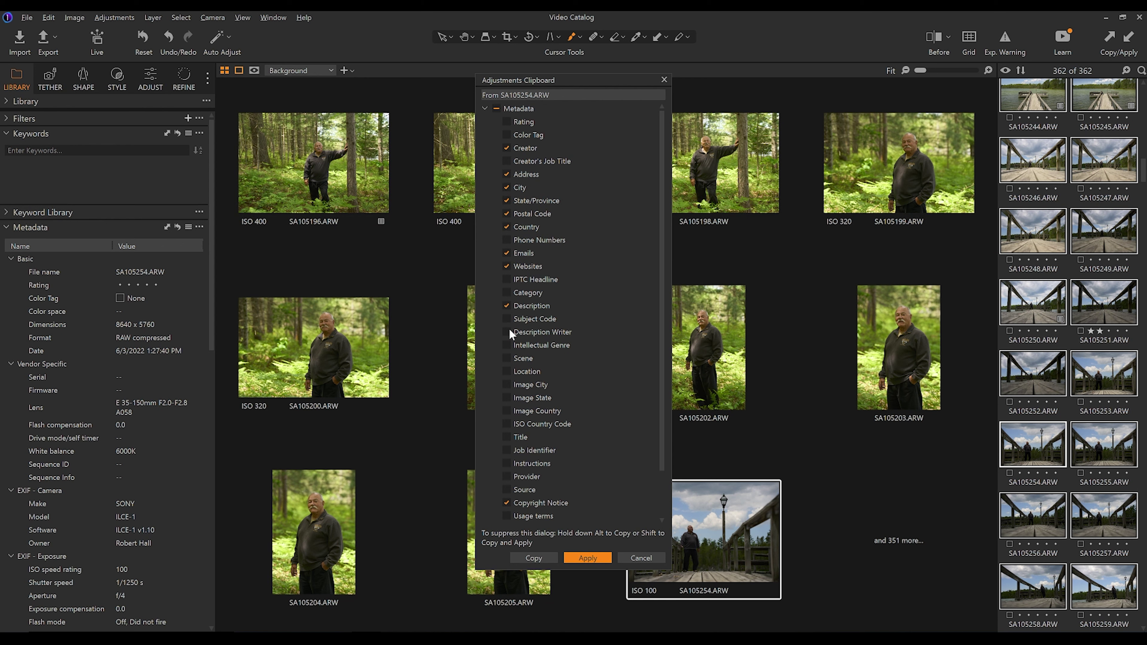
left_click(587, 557)
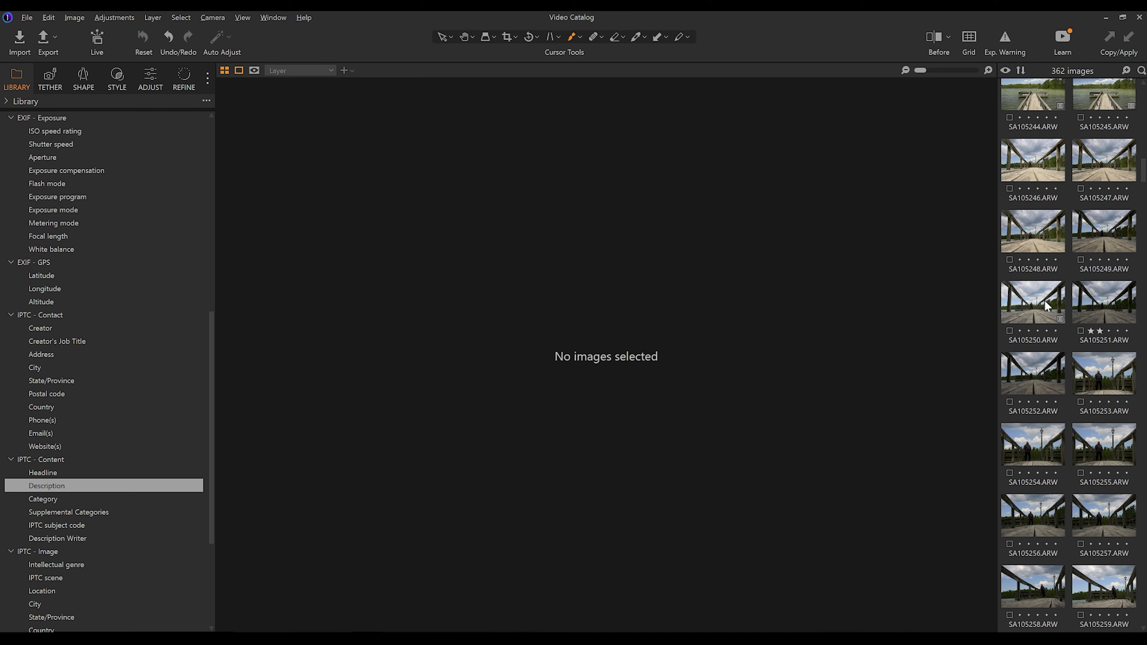
left_click(1044, 300)
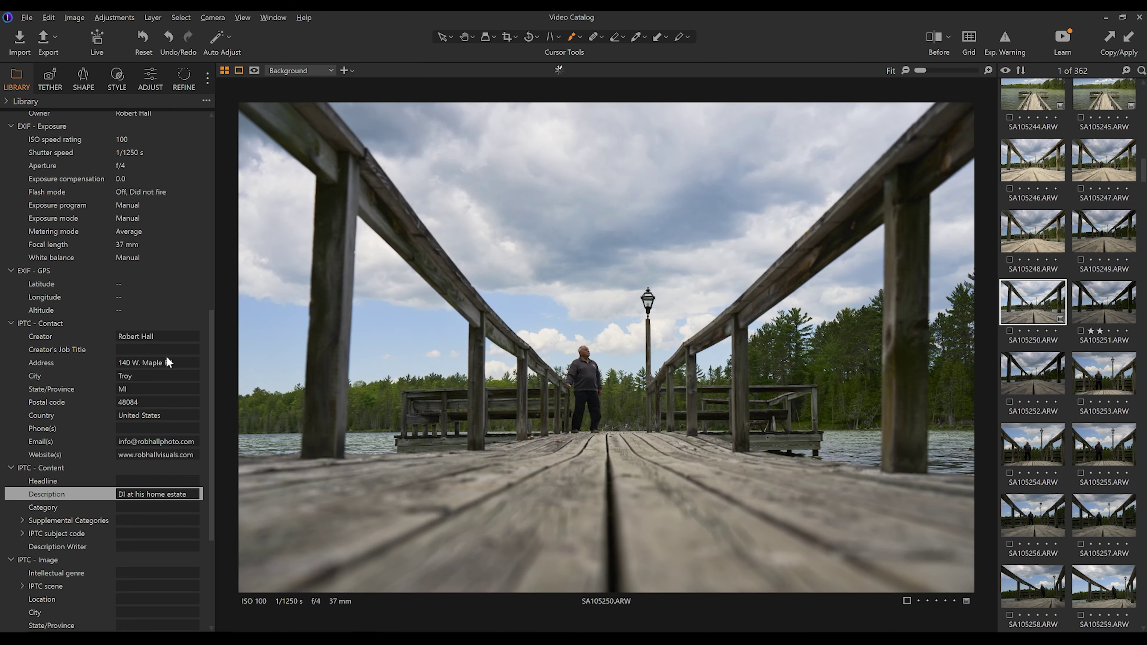
scroll(91, 389, "down", 2)
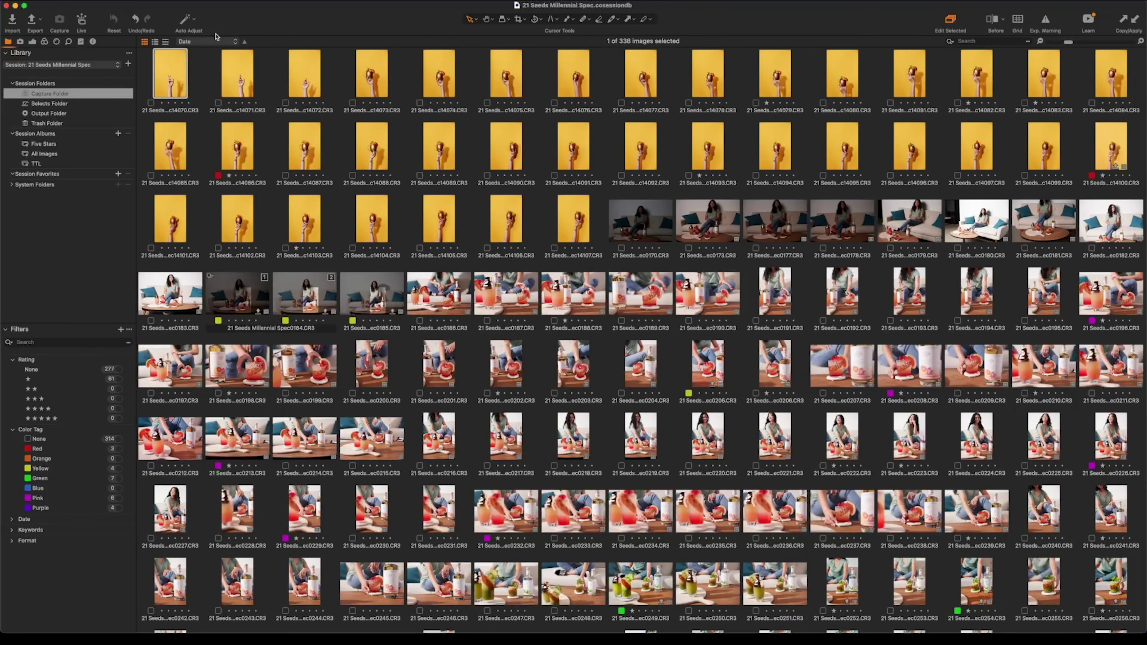
Step: Step through the yellow-backdrop hand shots, rating one two stars, and choose a colour tag
double_click(170, 76)
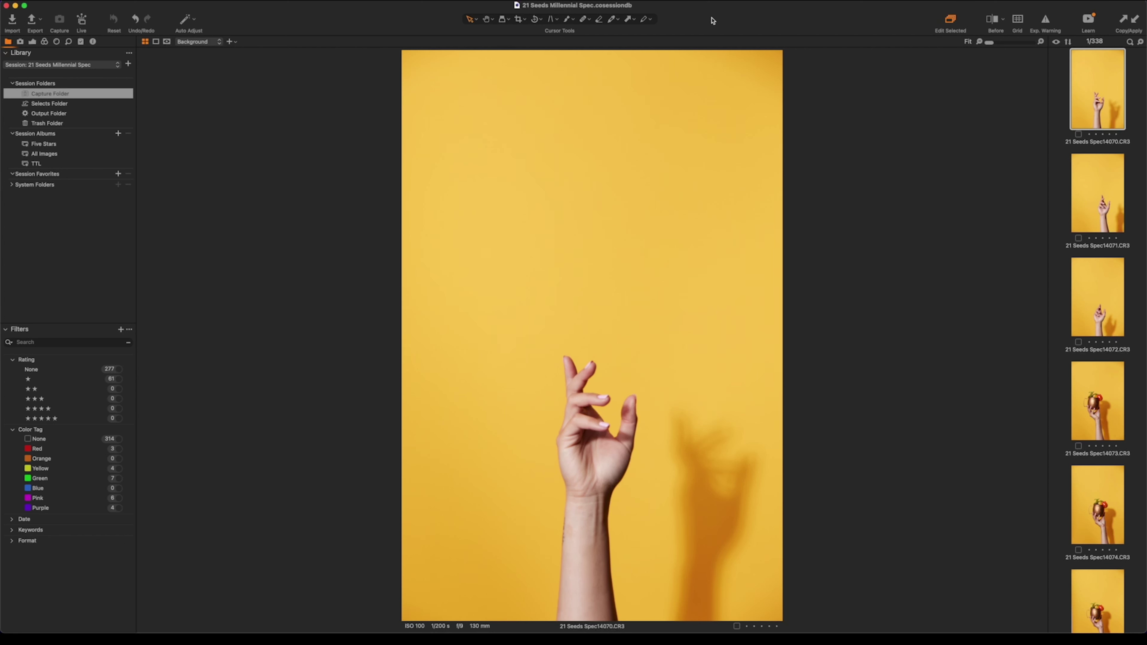
key("Down")
key("Down")
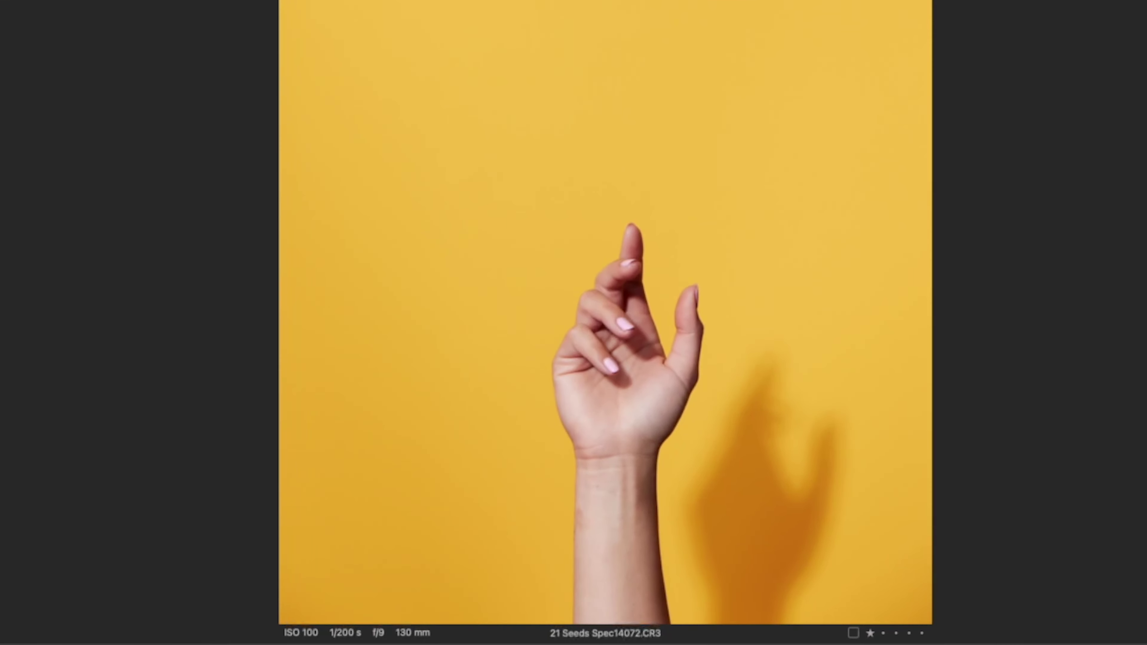
key("2")
key("4")
key("2")
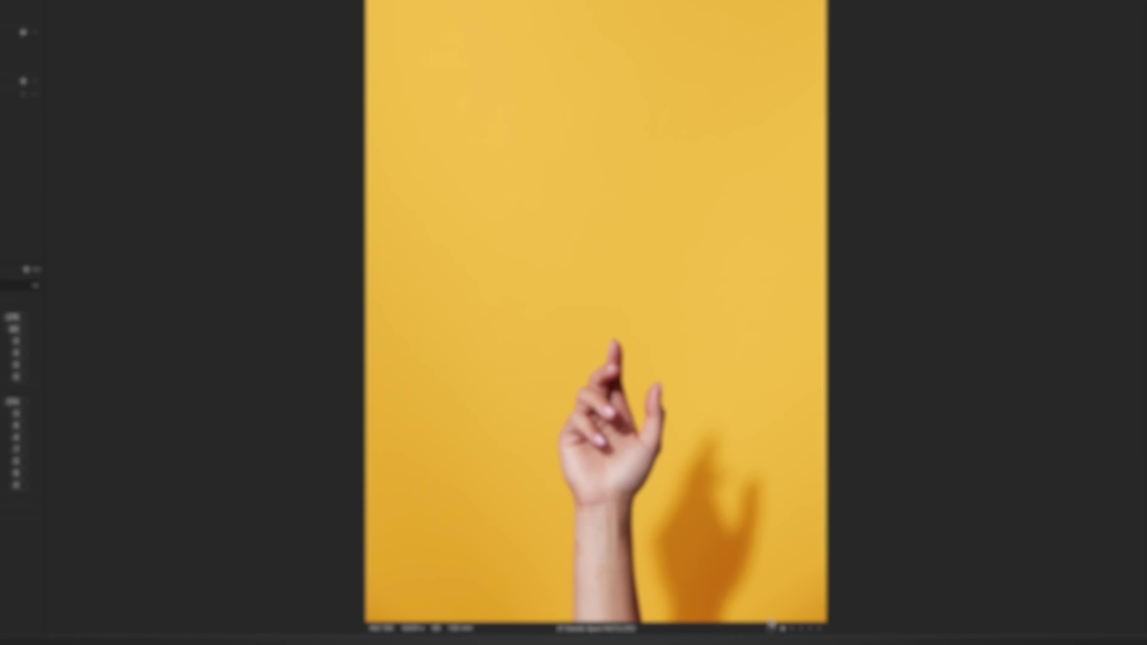
left_click(853, 634)
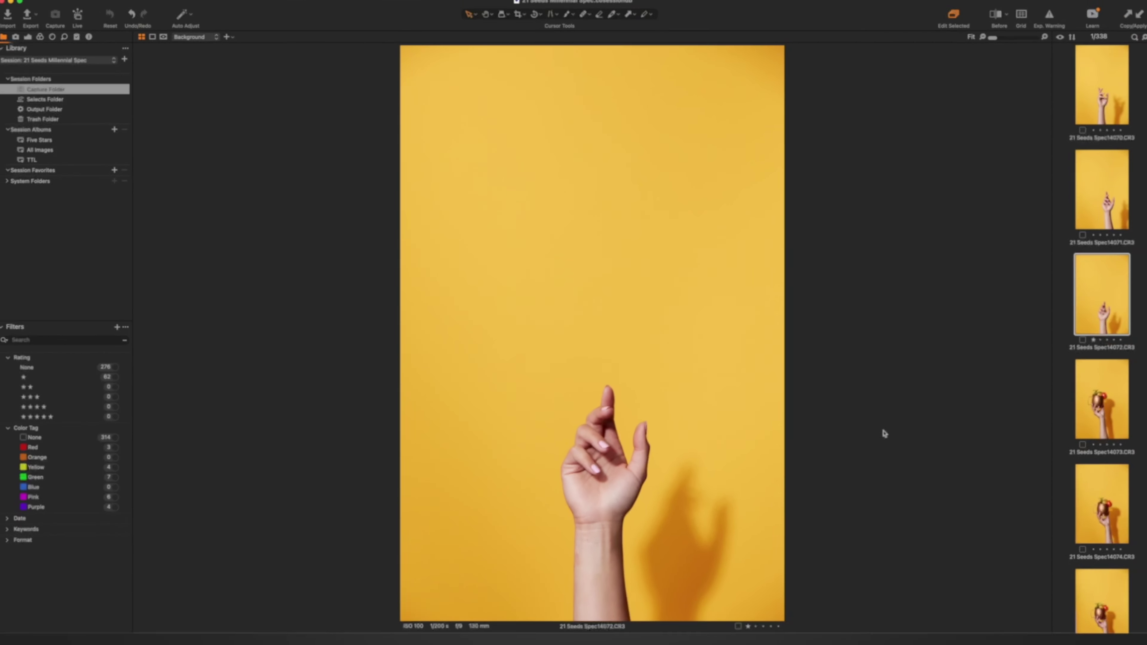
Step: Review the None colour-tag shortcut in Edit Keyboard Shortcuts, close it, and show all thumbnails
left_click(103, 1)
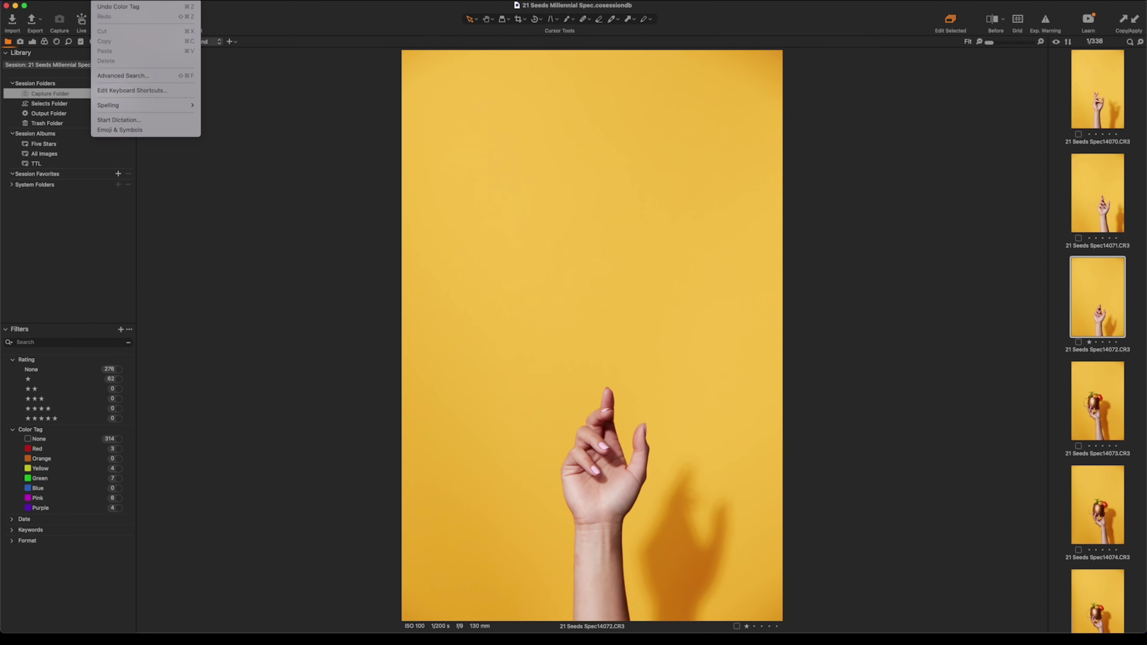
left_click(118, 92)
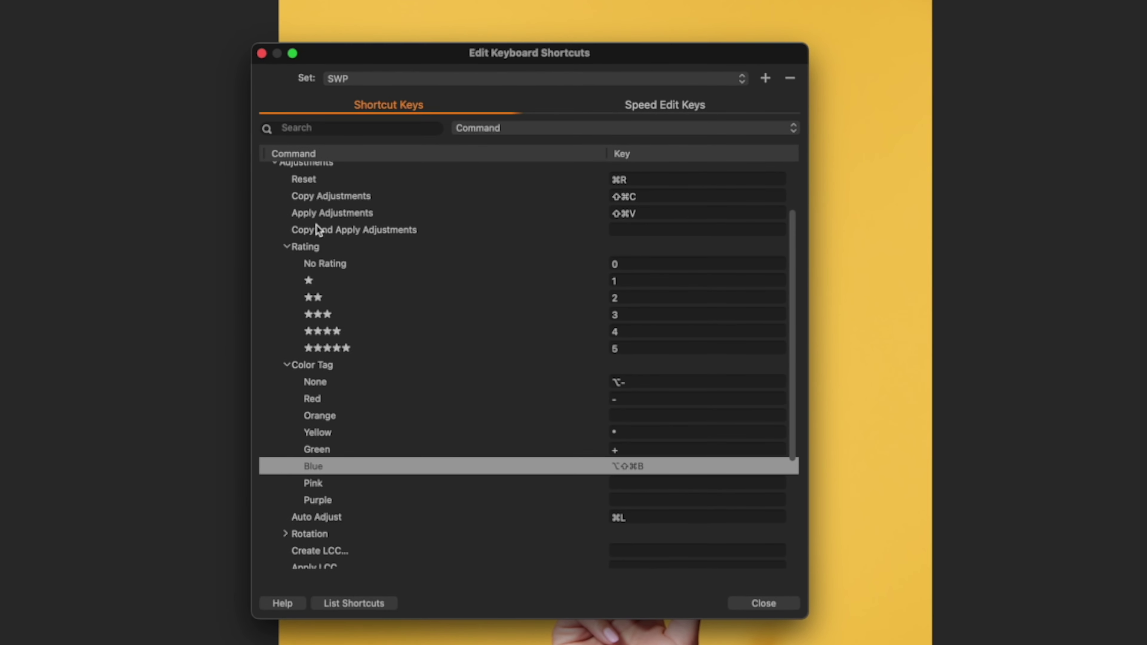
scroll(328, 206, "up", 1)
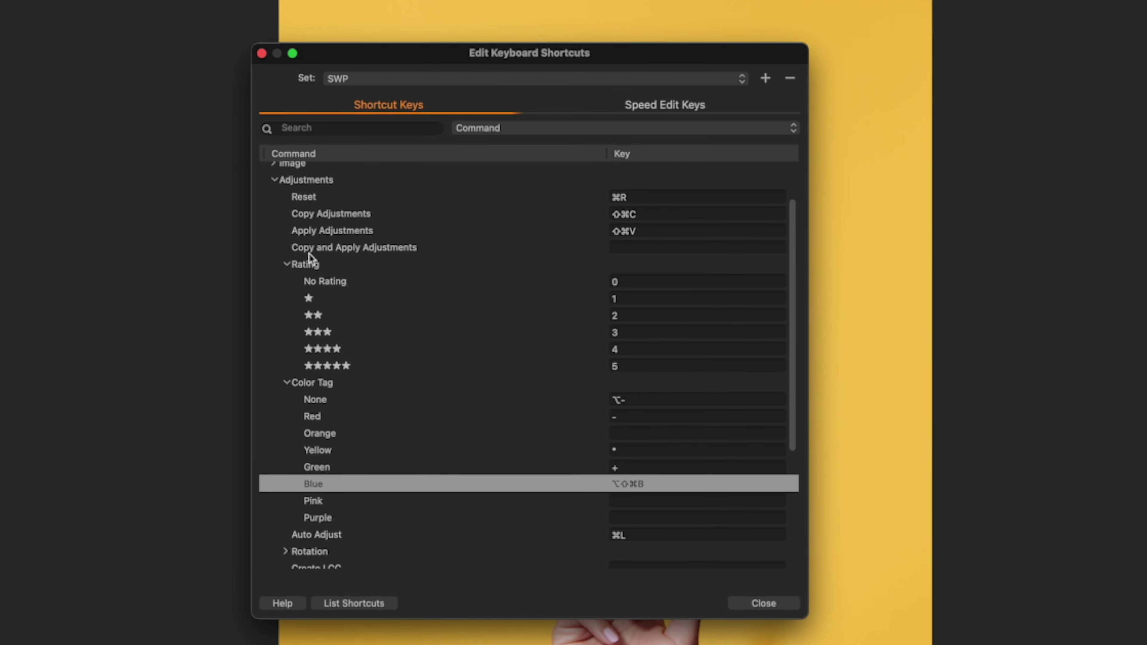
left_click(670, 398)
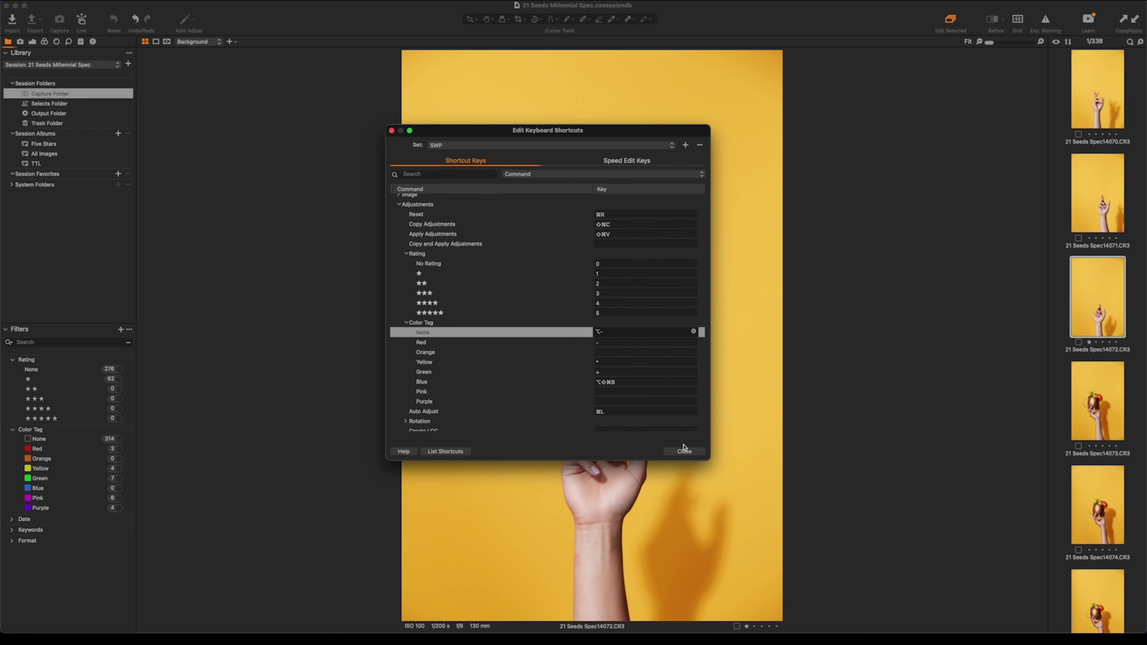
left_click(684, 450)
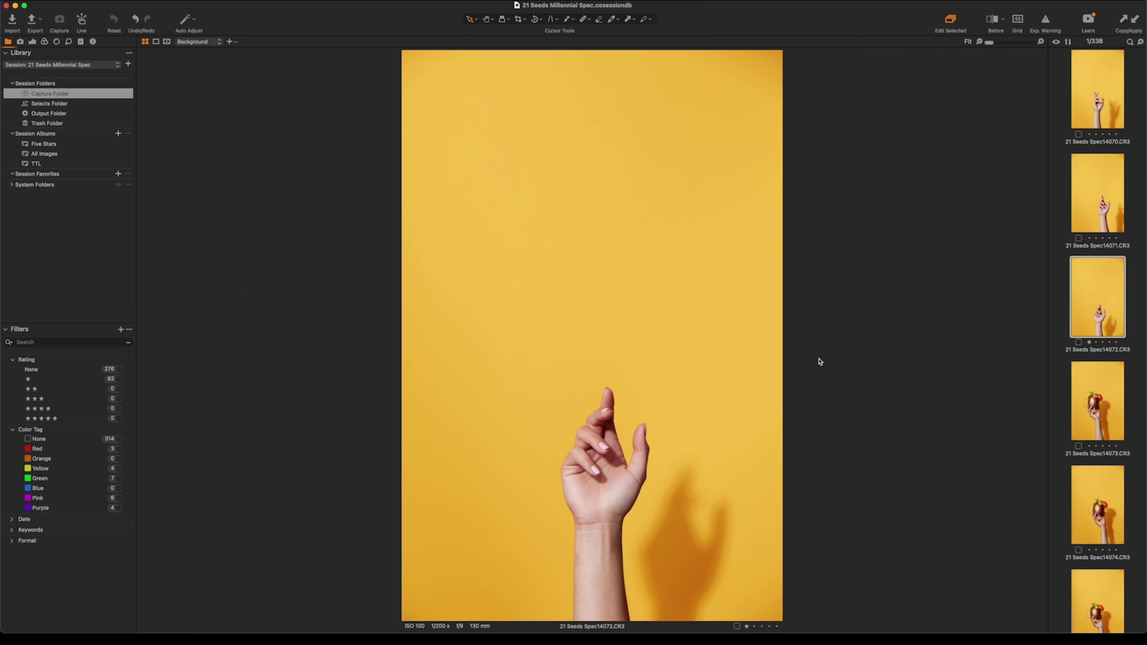
key("super+alt+v")
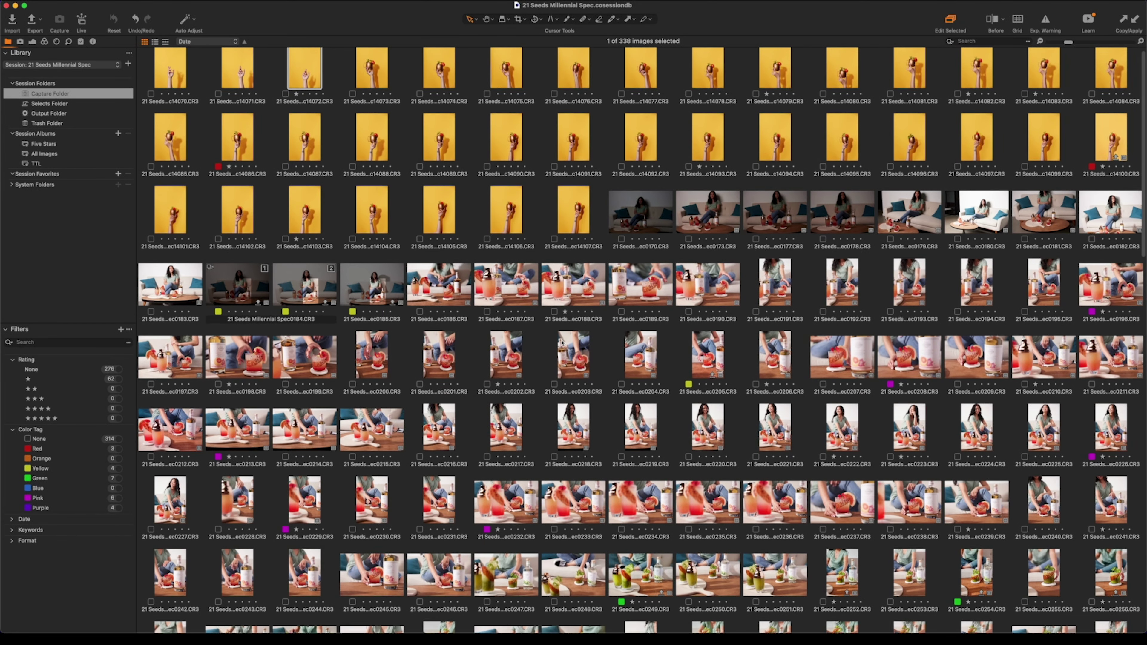
Step: Filter the session grid by Rating to show only the 62 one-star images
scroll(562, 344, "down", 2)
scroll(561, 344, "down", 4)
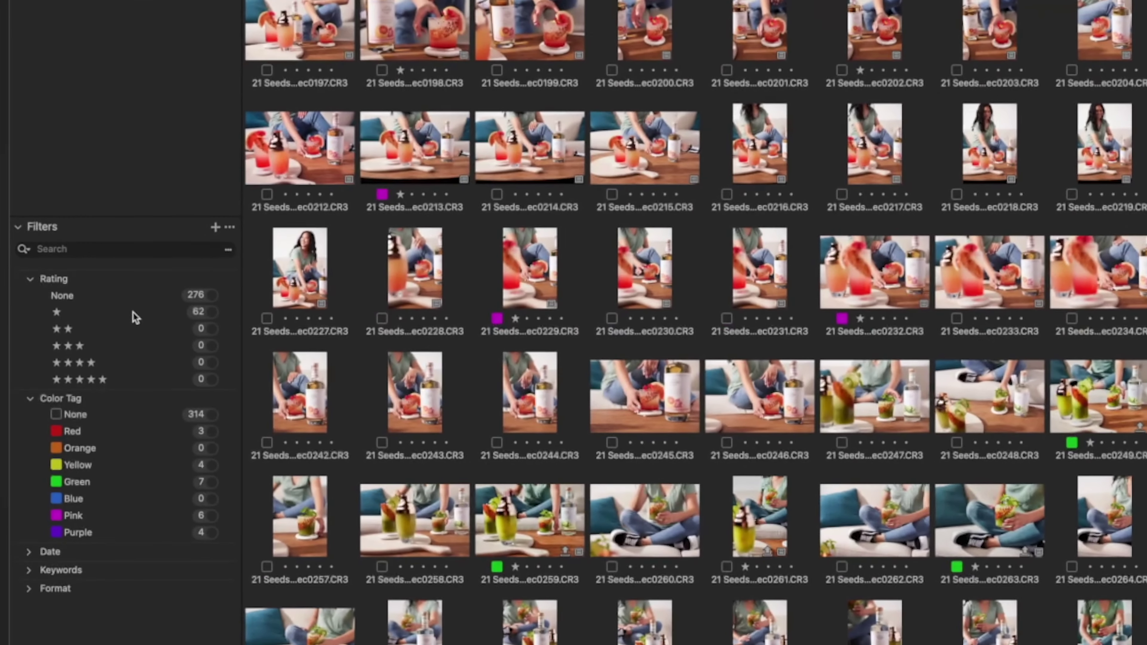
left_click(140, 312)
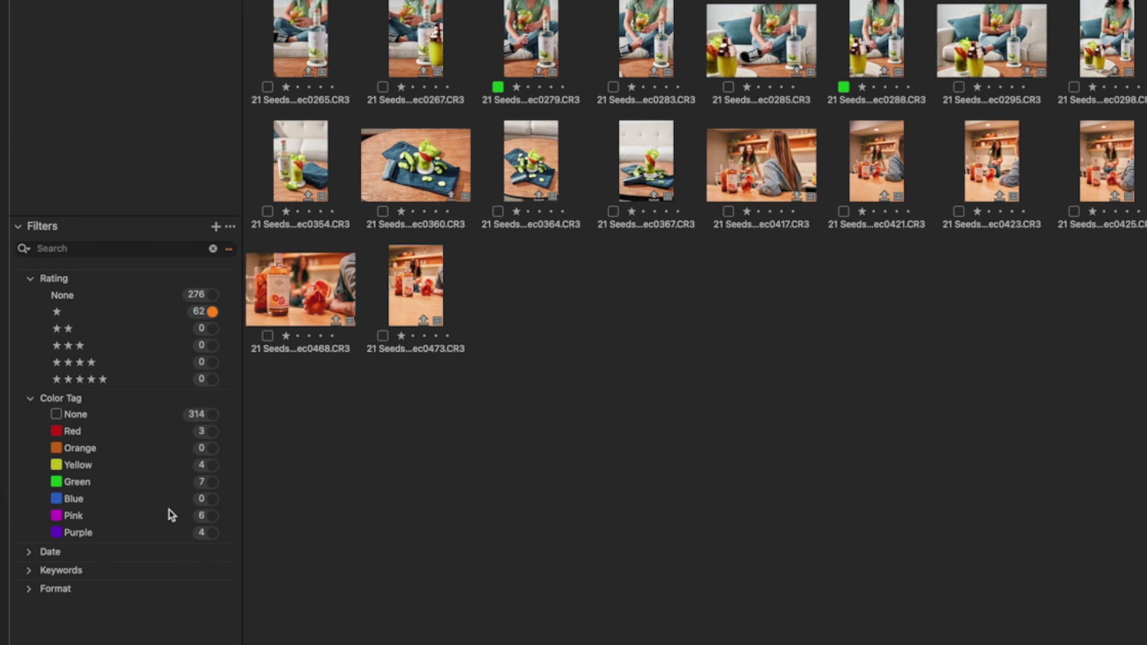
Step: Filter to green tags, enlarge thumbnails to maximum, then switch to pink and purple tags
left_click(165, 481)
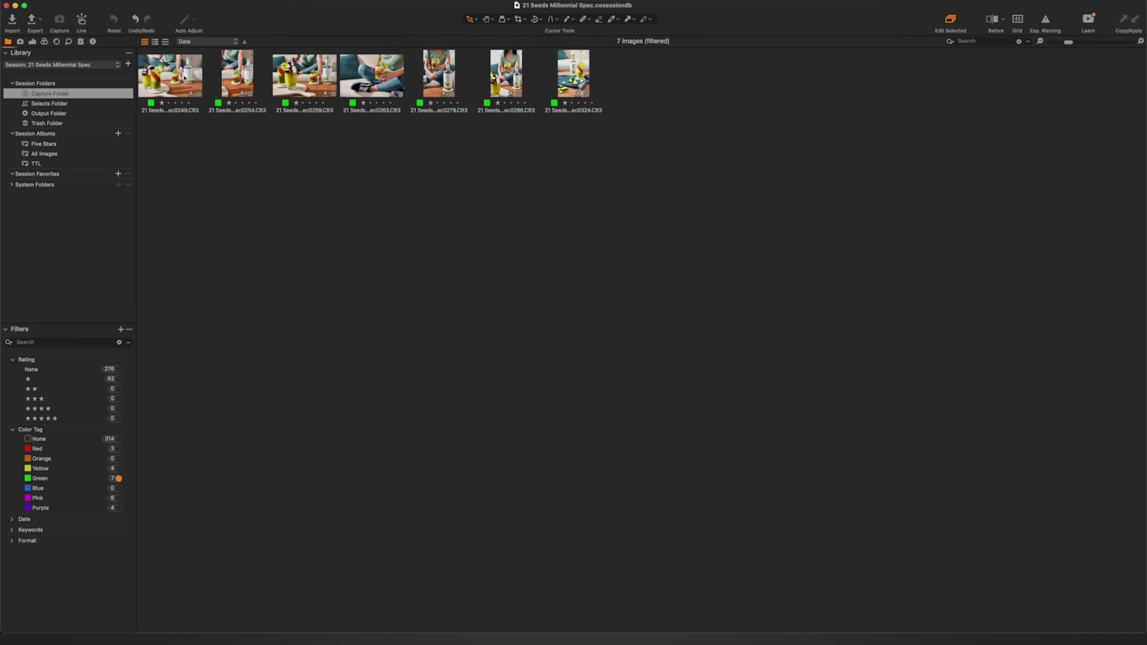
left_click_drag(1108, 45, 1126, 45)
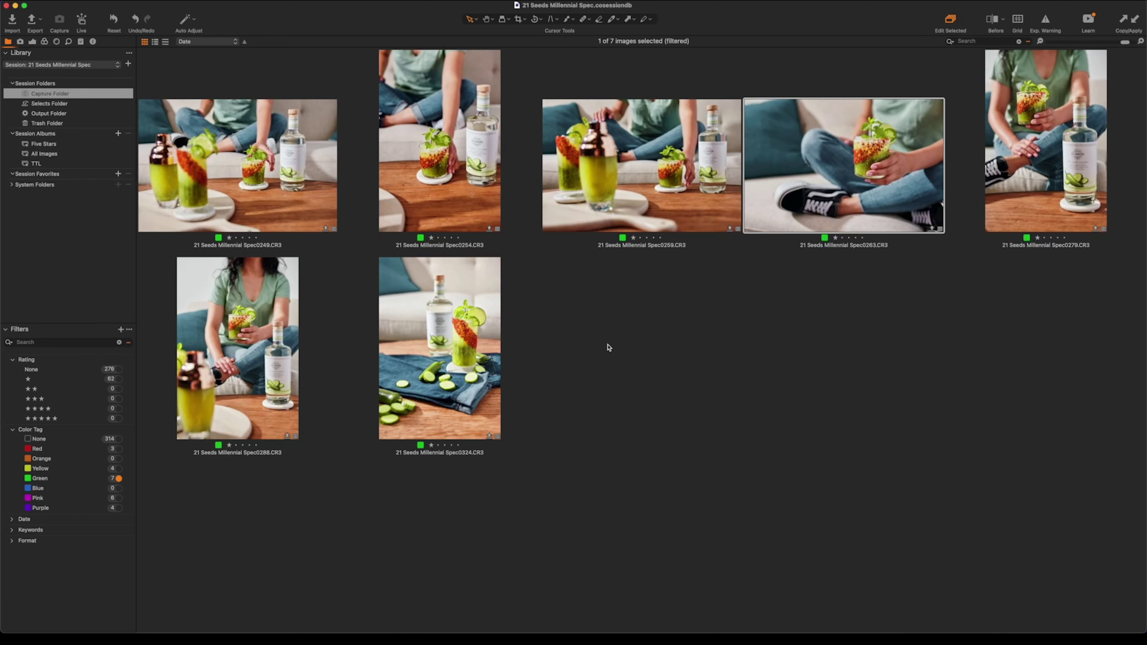
left_click(80, 499)
left_click(84, 508)
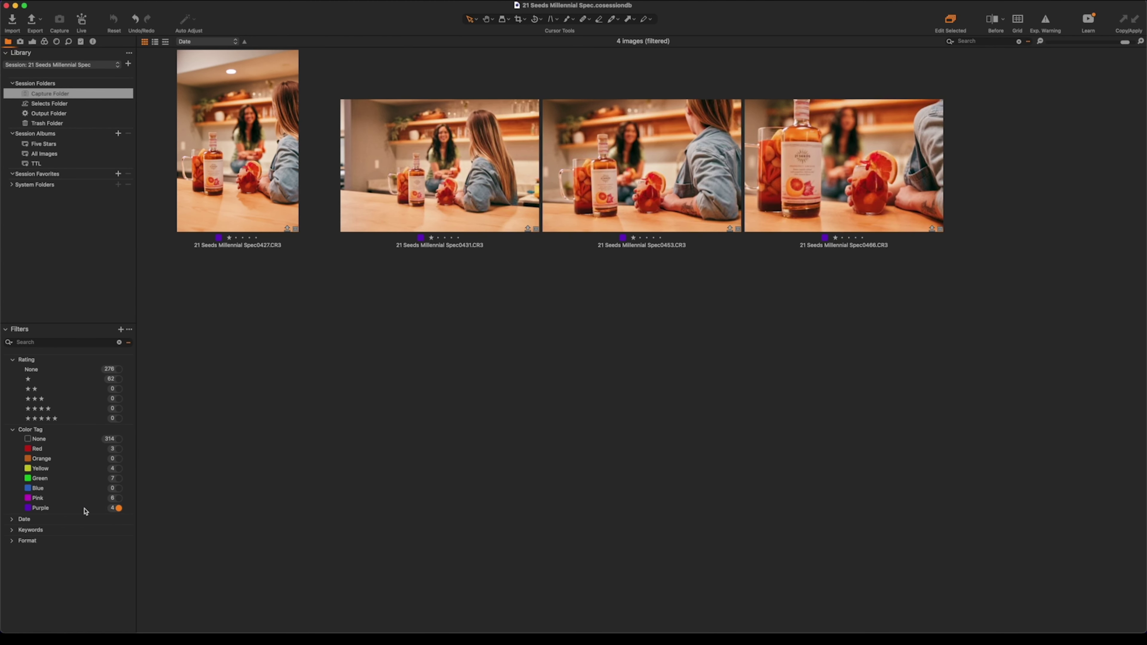
Step: View Spec0466 full size, then add green and pink tags to the purple filter
left_click(844, 170)
double_click(844, 170)
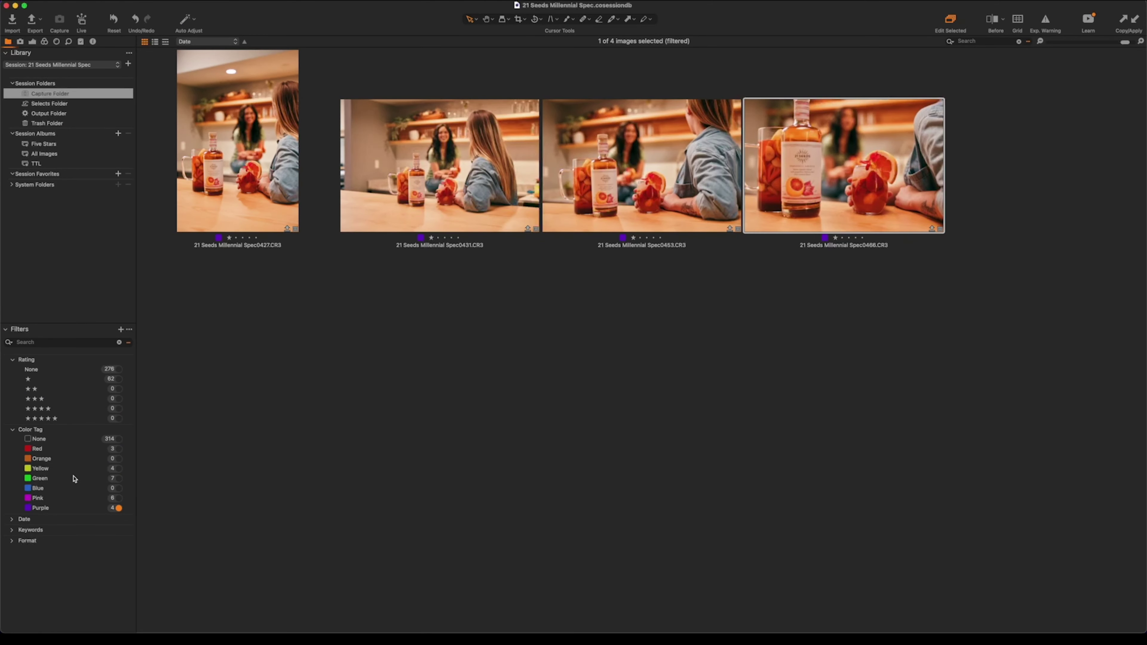
left_click(75, 478)
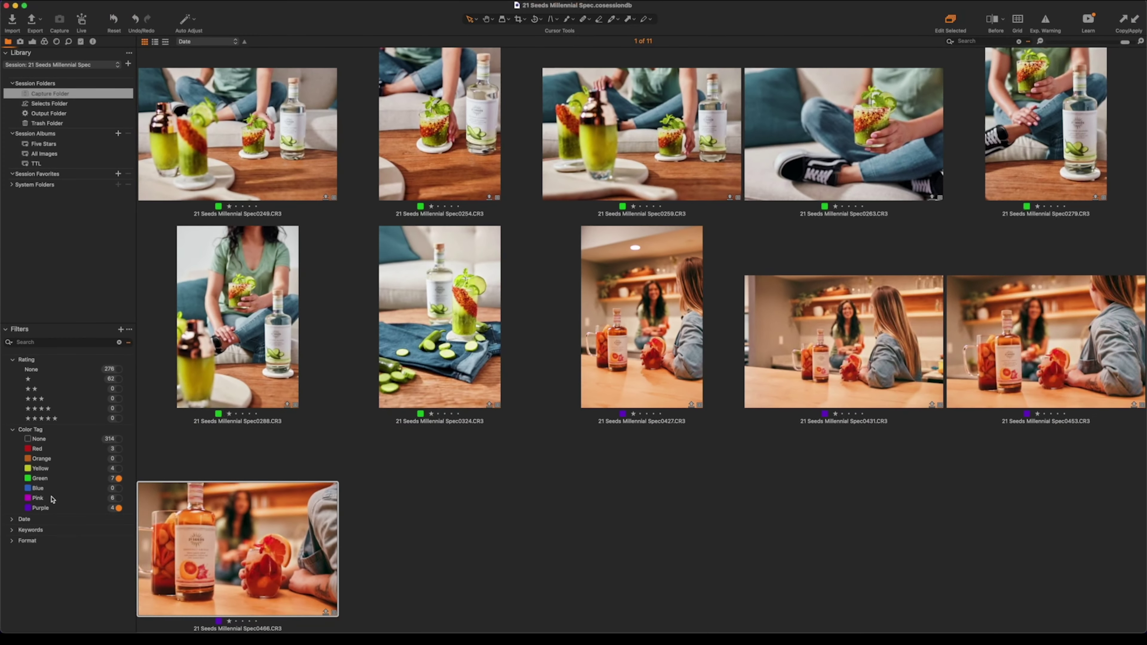
left_click(42, 499)
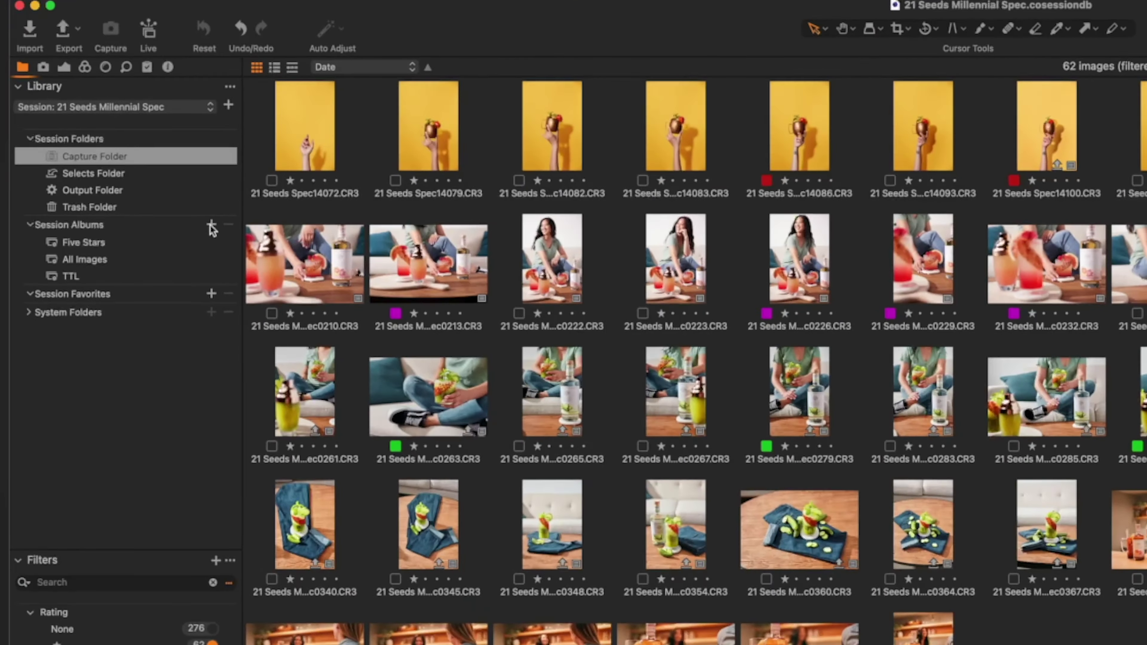
Step: Create a new smart album named 'Marg' and check its rule-matching setting
left_click(211, 226)
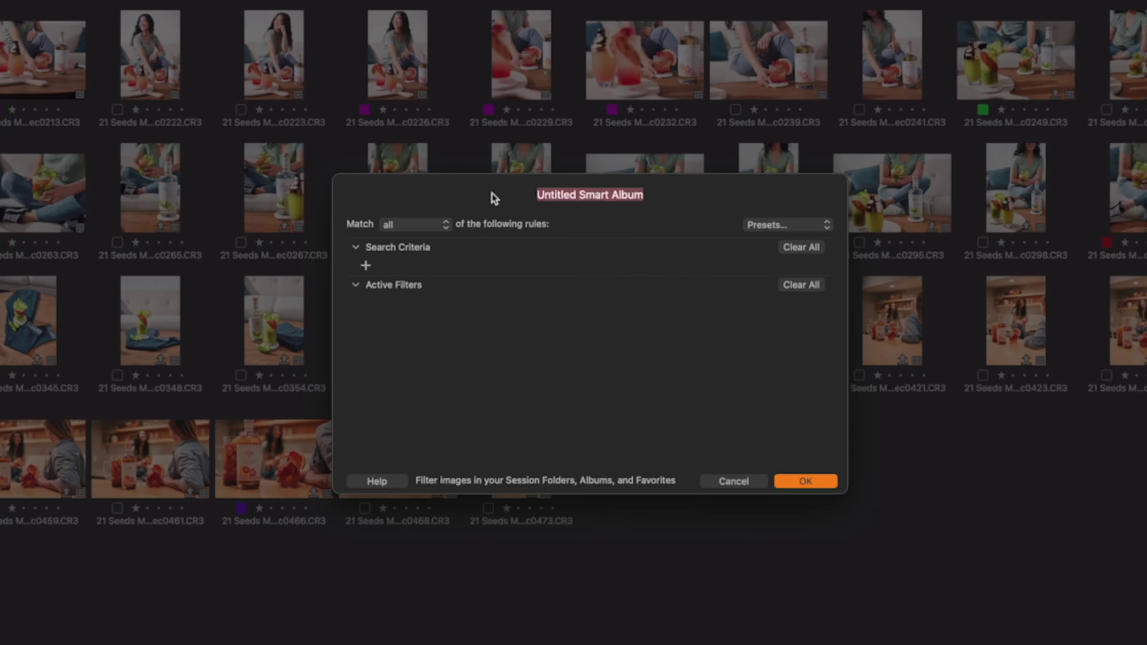
type("MArg")
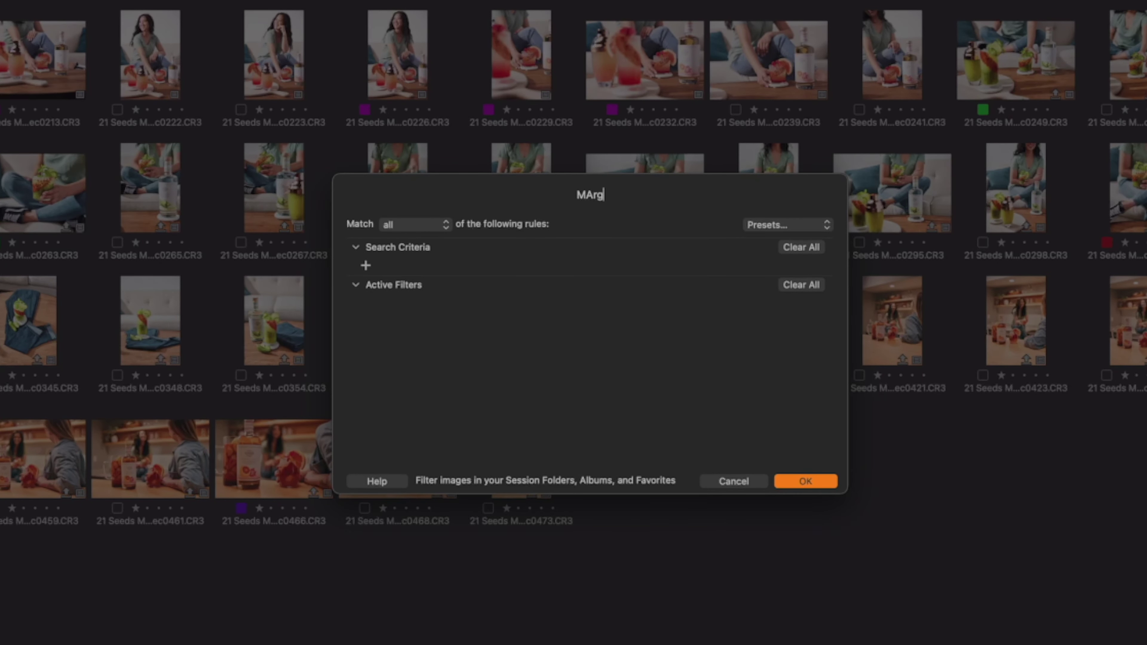
key("Left")
key("Left")
key("BackSpace")
type("a")
left_click(421, 227)
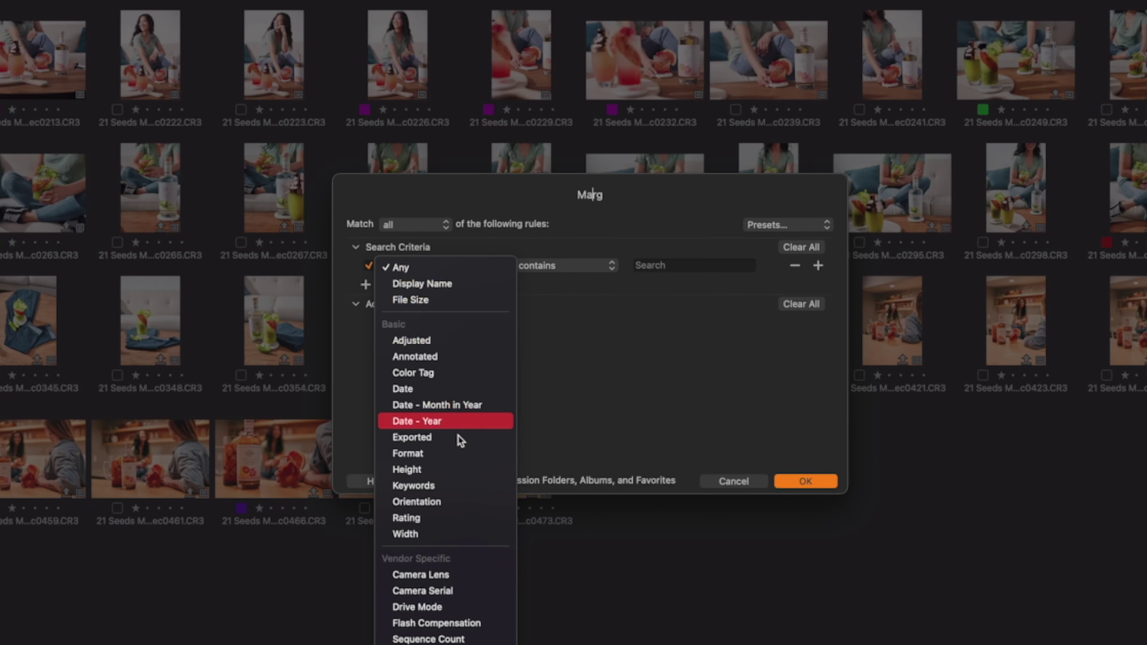
Step: Set the first search rule to Rating equals one star
left_click(439, 519)
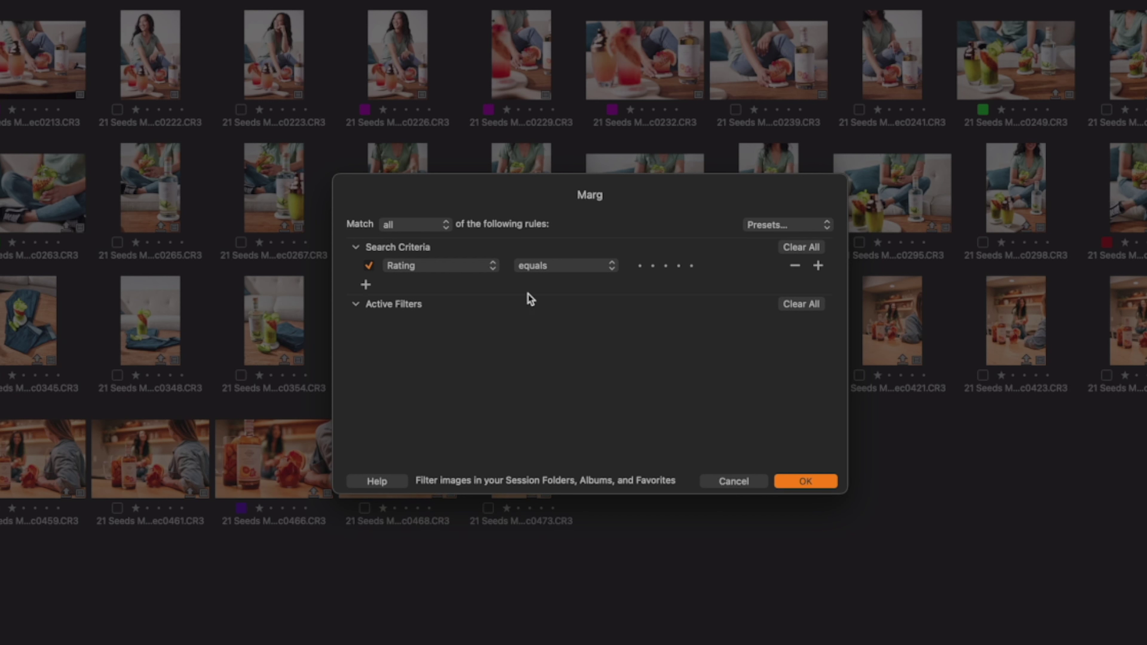
left_click(560, 266)
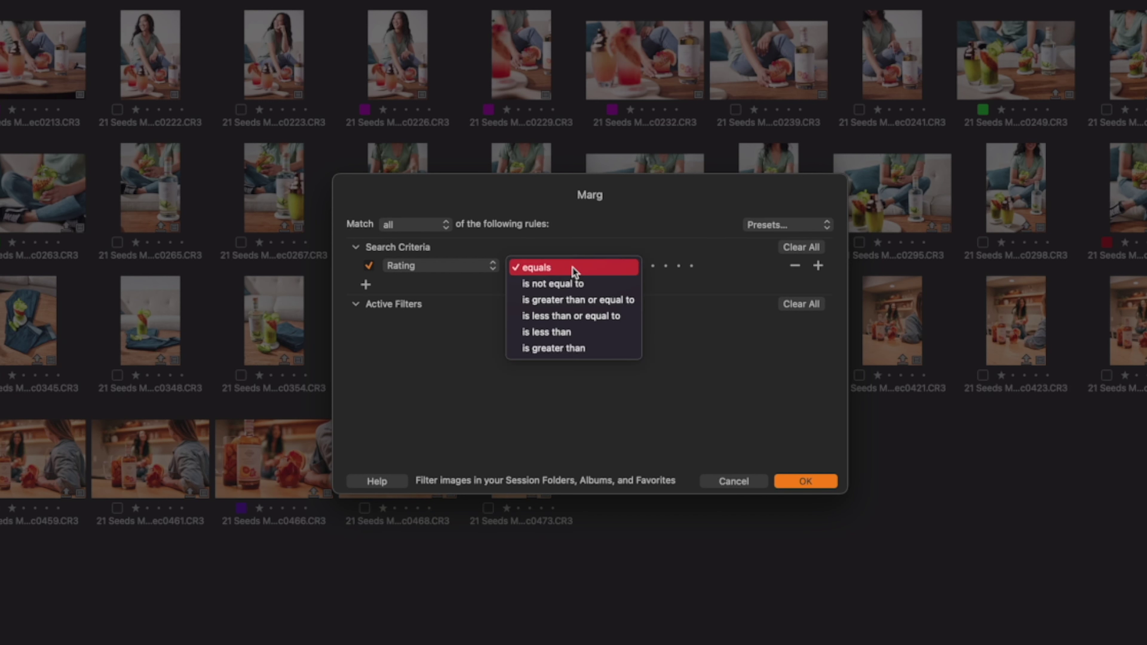
left_click(598, 267)
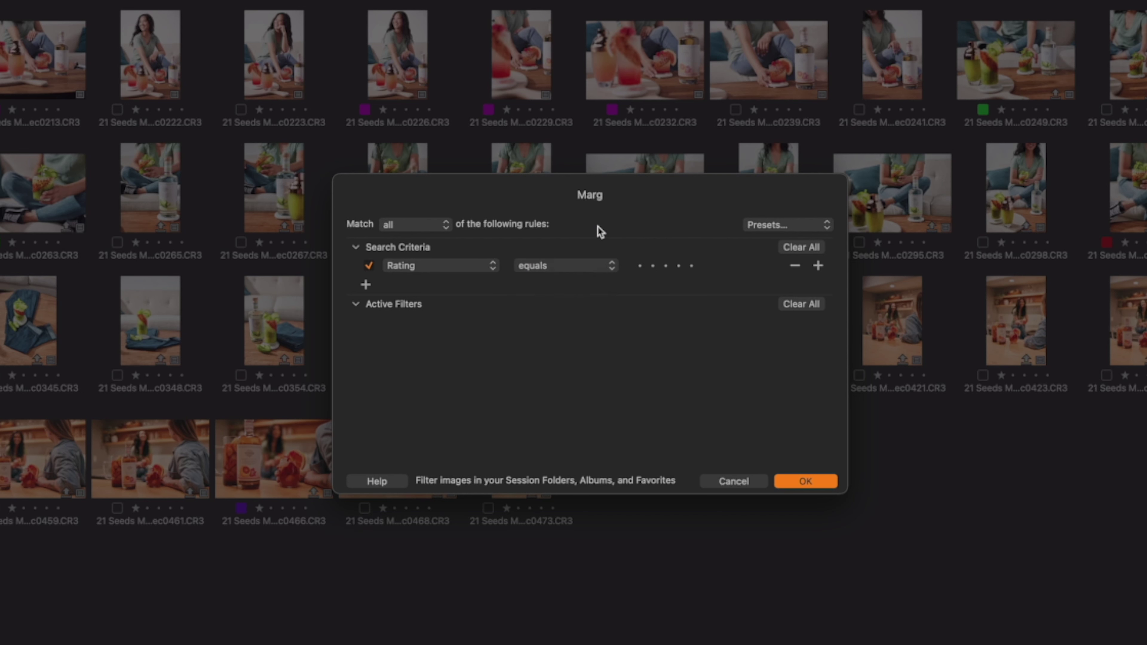
left_click(638, 266)
Step: Add a second rule requiring the green Color Tag and save the Marg album
left_click(366, 286)
left_click(408, 285)
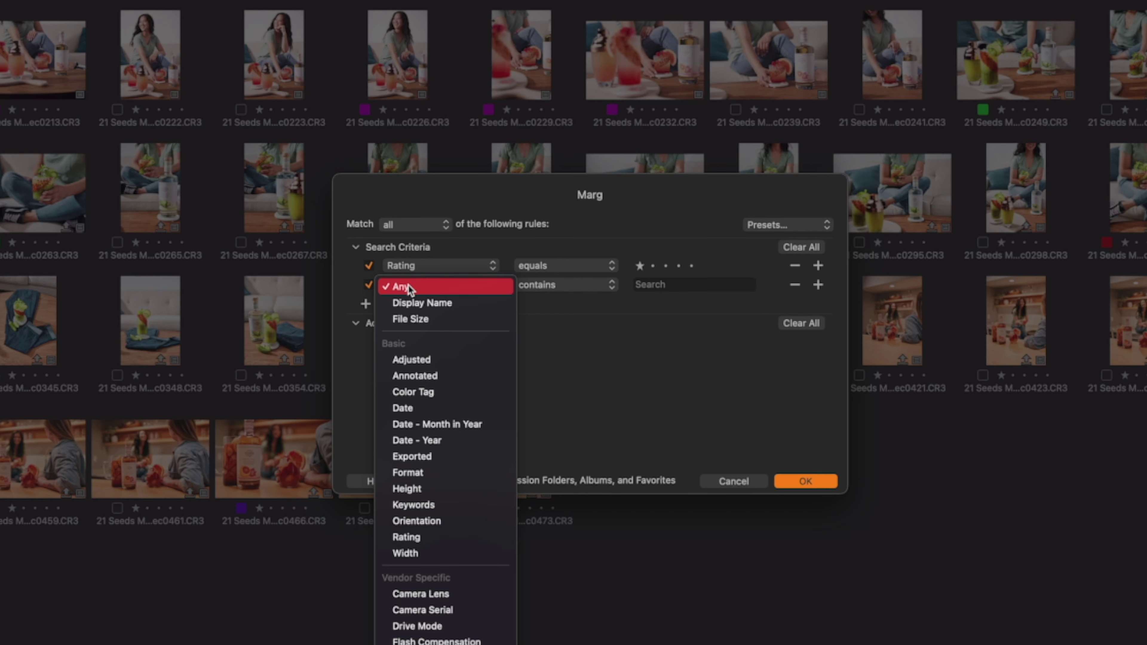
left_click(413, 392)
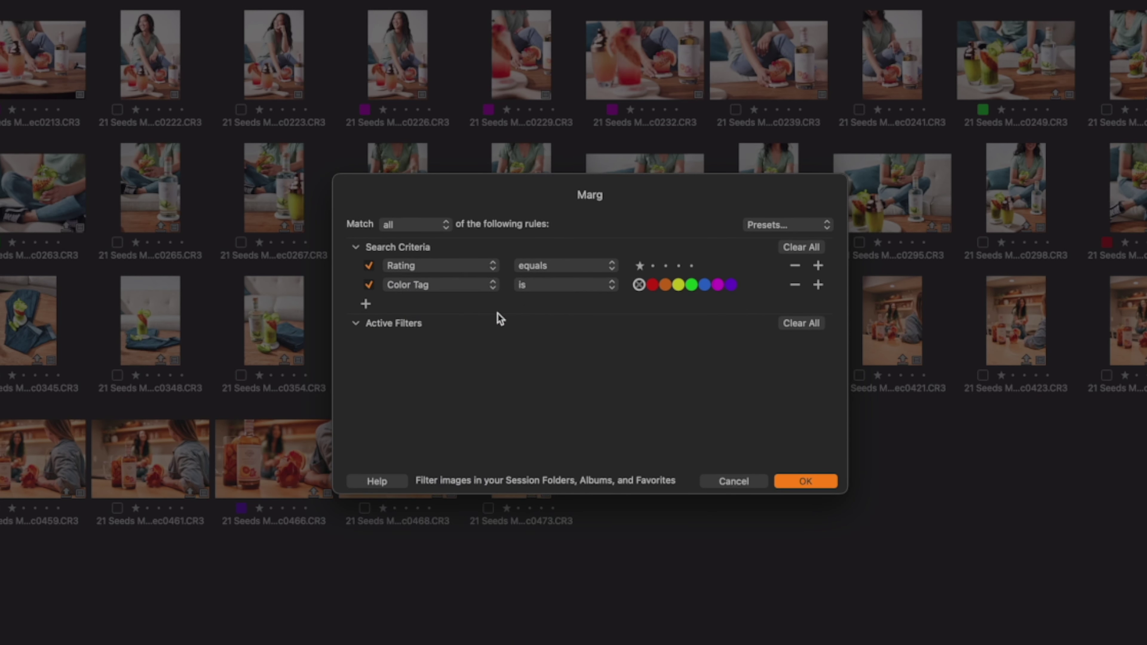
left_click(560, 285)
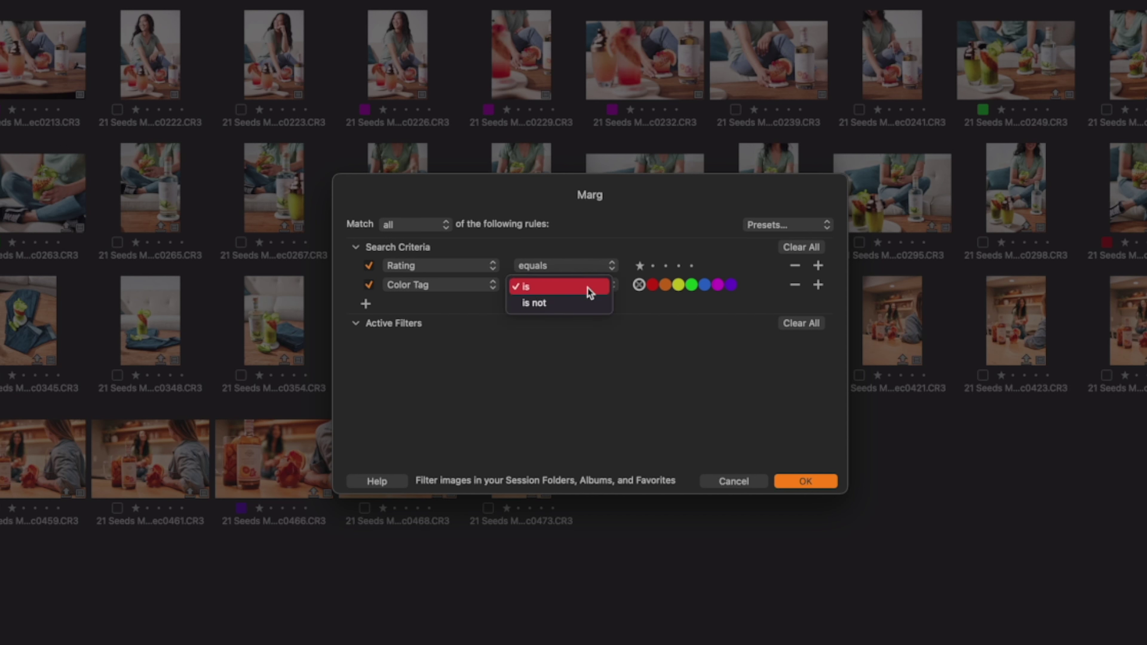
left_click(656, 332)
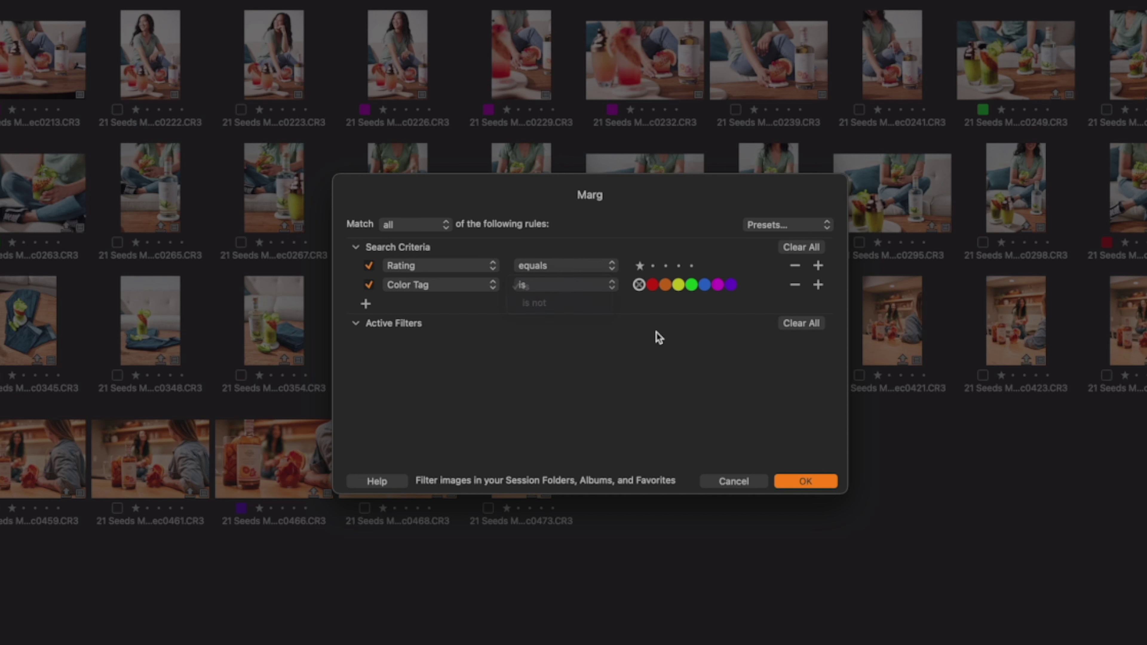
left_click(691, 285)
left_click(823, 482)
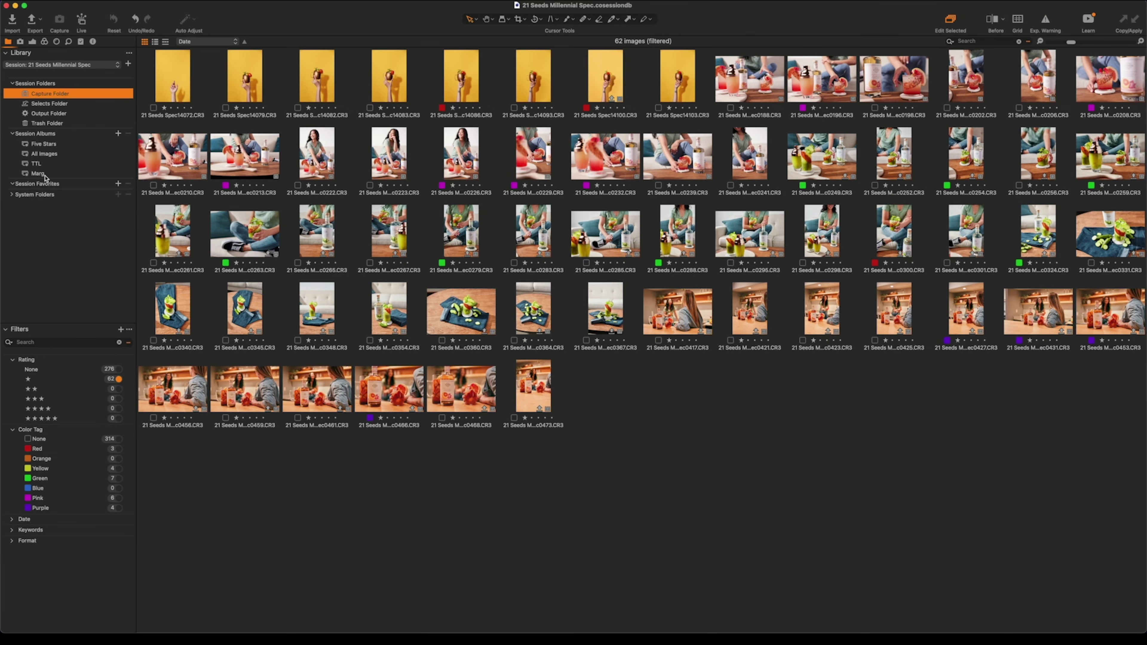
Step: Show the Marg album's seven cocktail shots at maximum thumbnail size, testing and undoing a tag removal on Spec0254
left_click(41, 175)
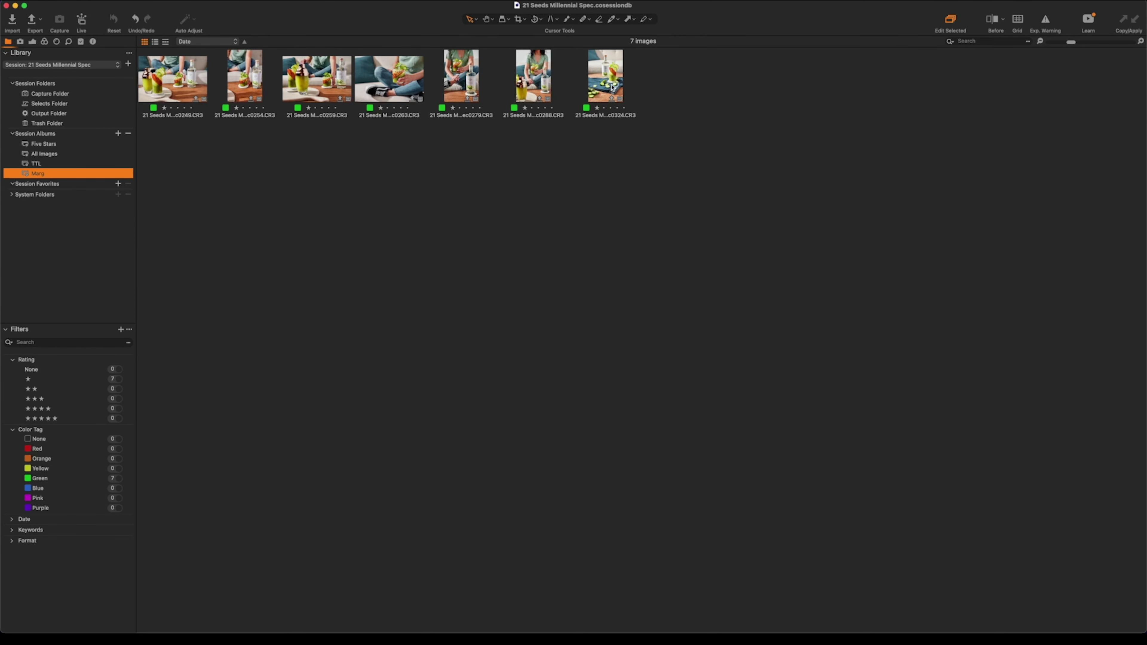
left_click(1127, 43)
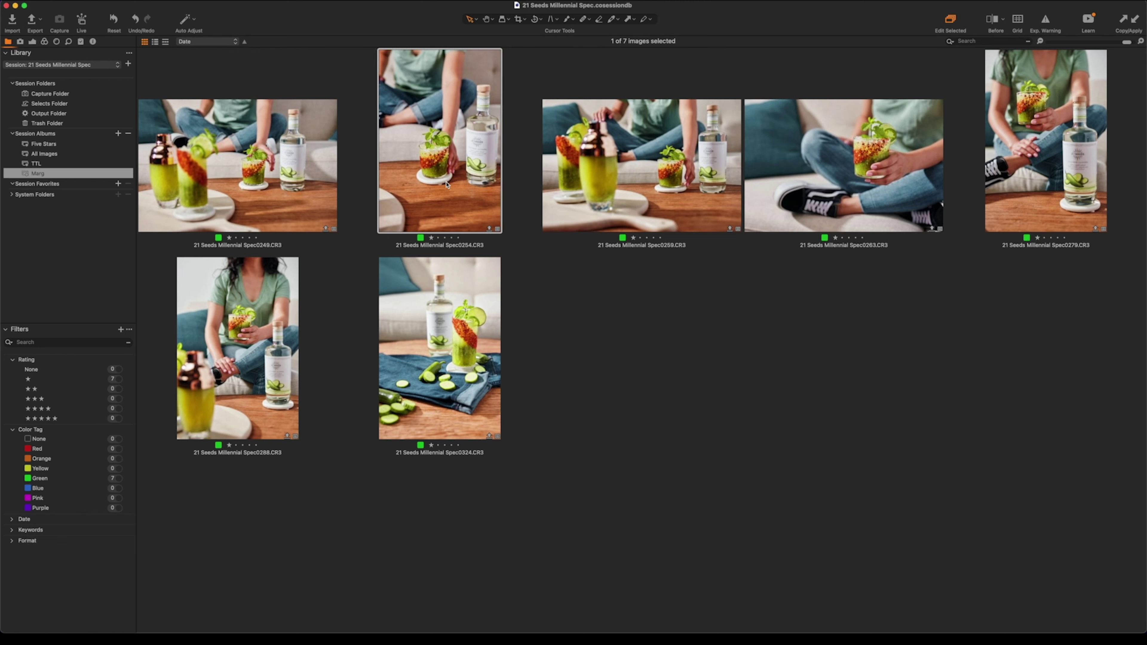
key("plus")
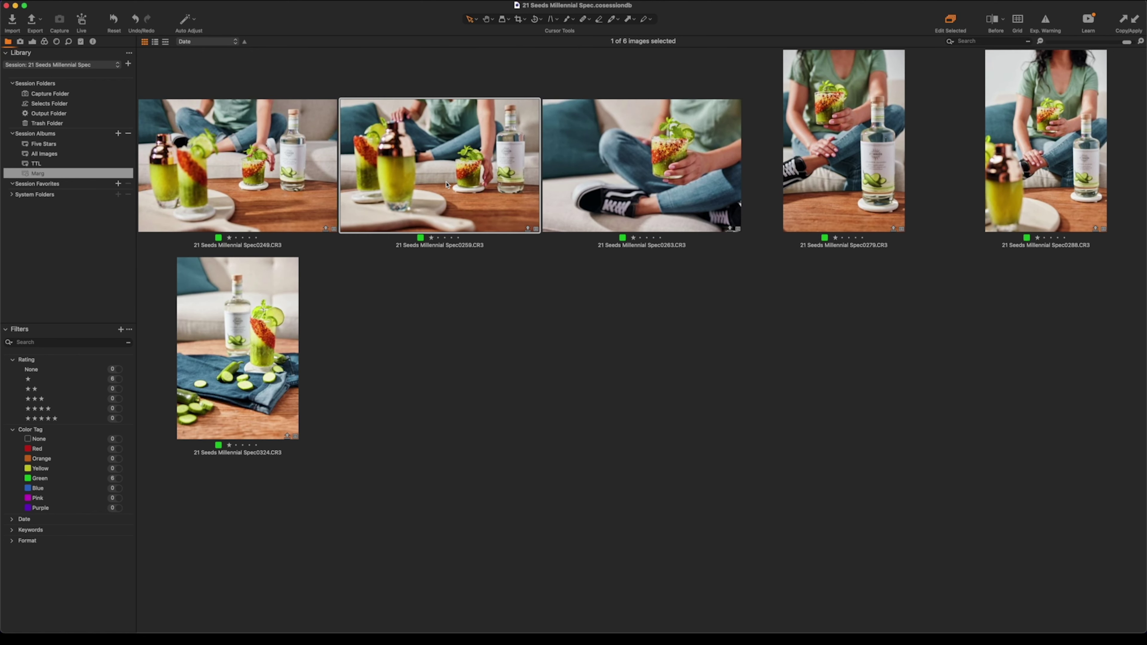
key("super+z")
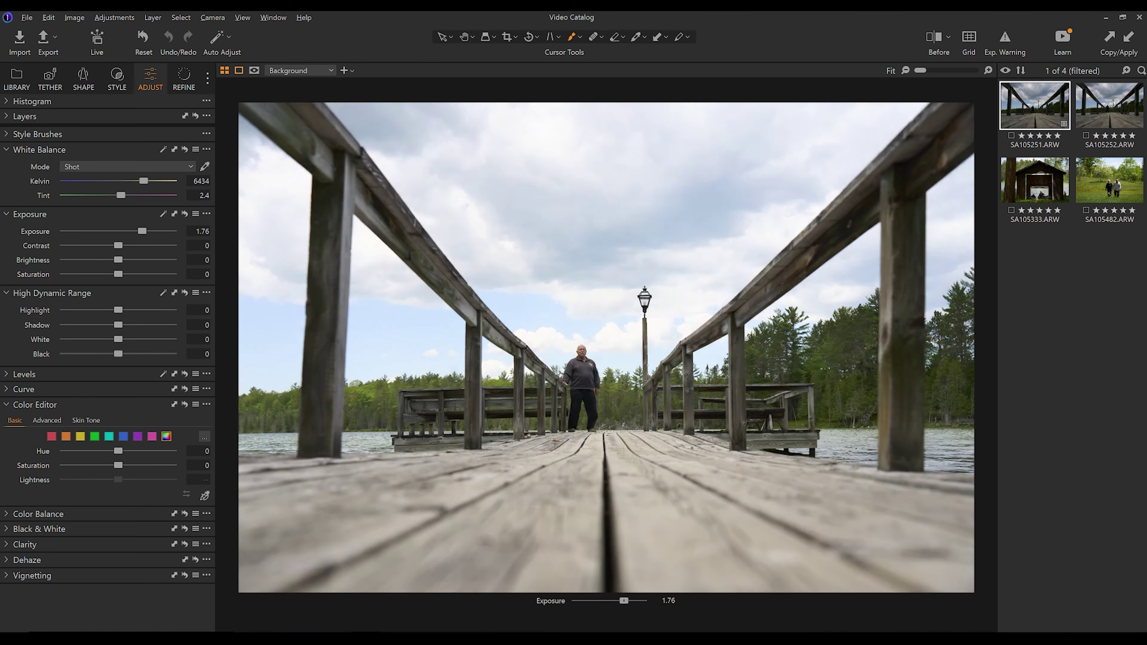
Step: Nudge the pier photo's exposure up with the arrow key
key("Up")
key("Up")
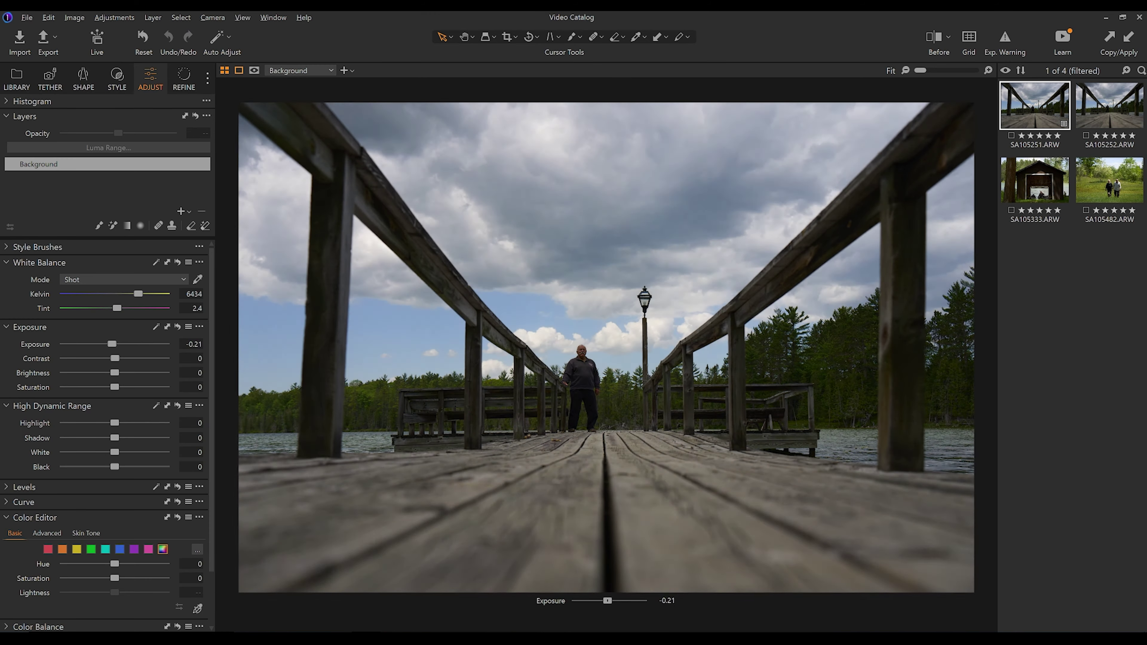
Step: Raise the pier photo's exposure to 0.51 and set white balance to 6242 K with speed-edit keys
scroll(599, 333, "up", 6)
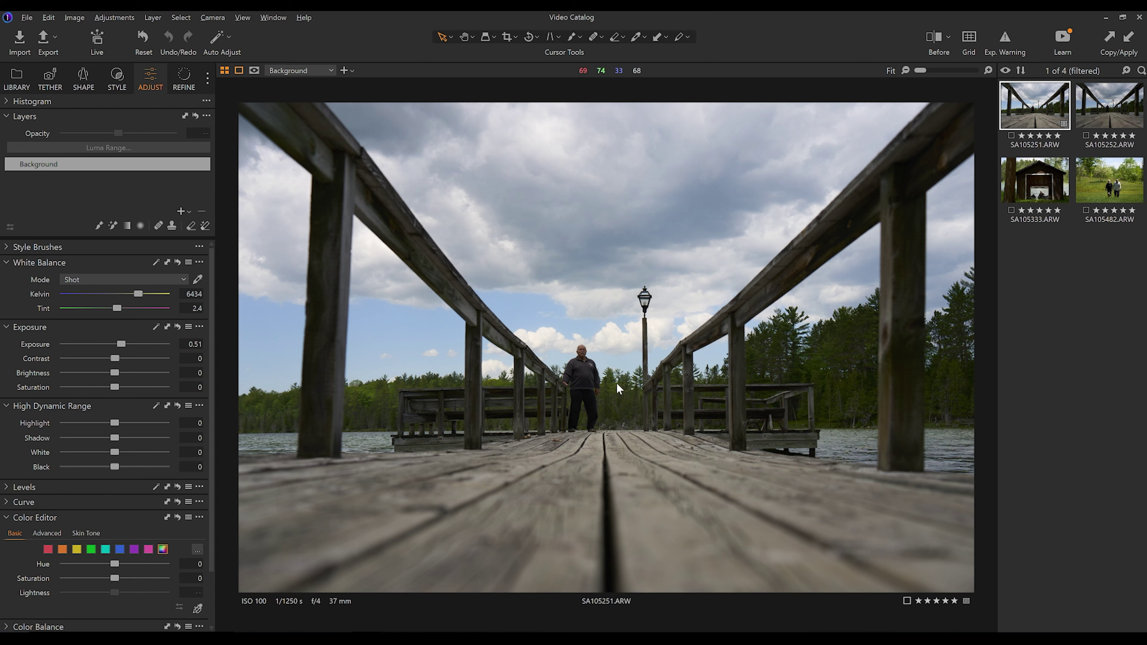
key("z")
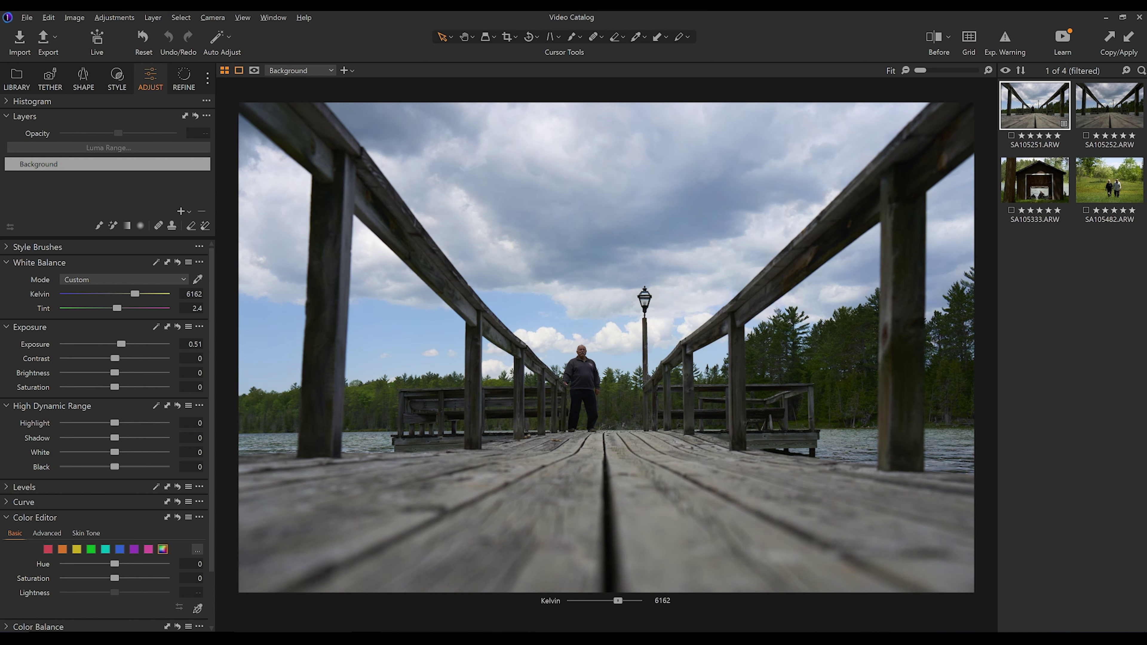
key("x")
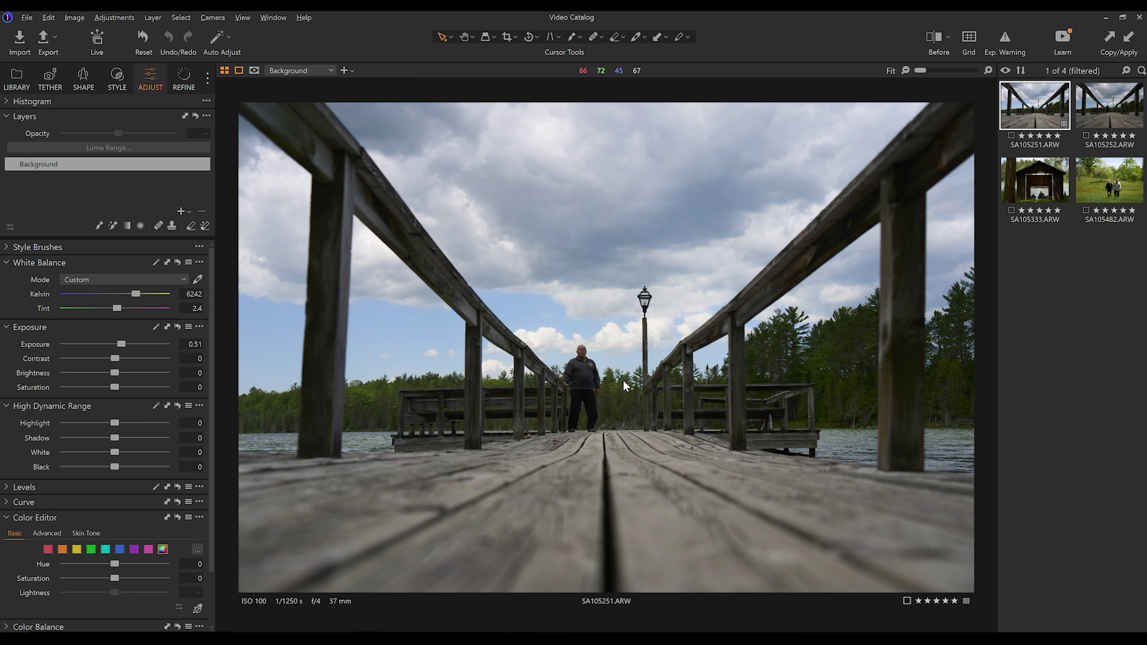
key("c")
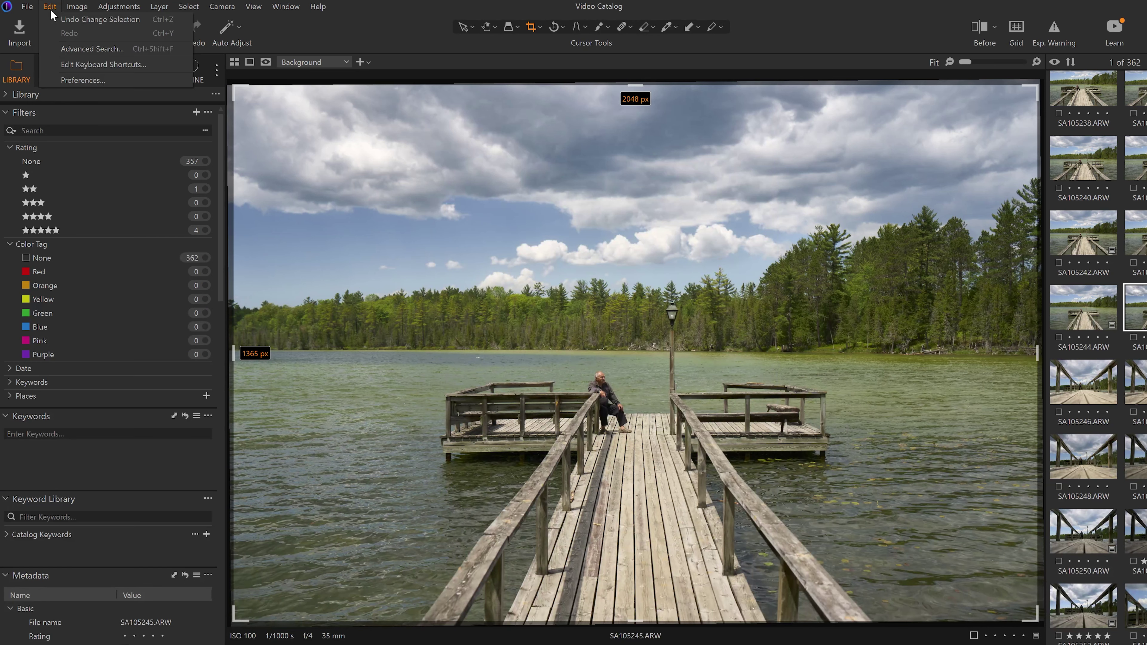
Step: Review the Speed Edit Keys assignments in the Edit Keyboard Shortcuts dialog
left_click(79, 63)
left_click(515, 159)
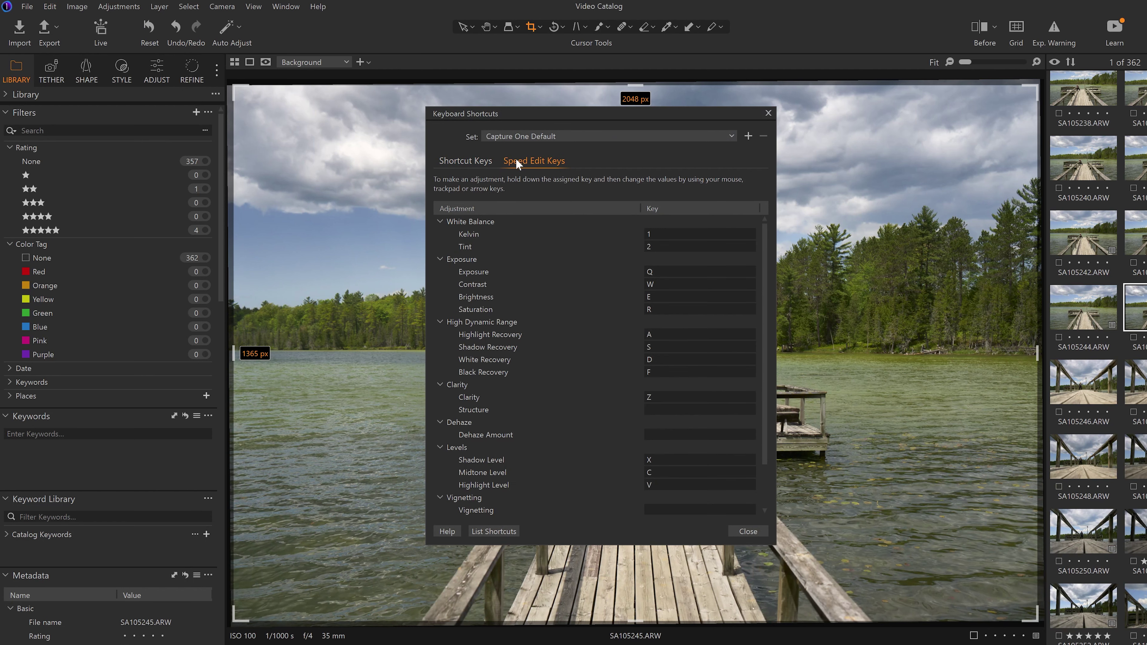
scroll(767, 239, "down", 1)
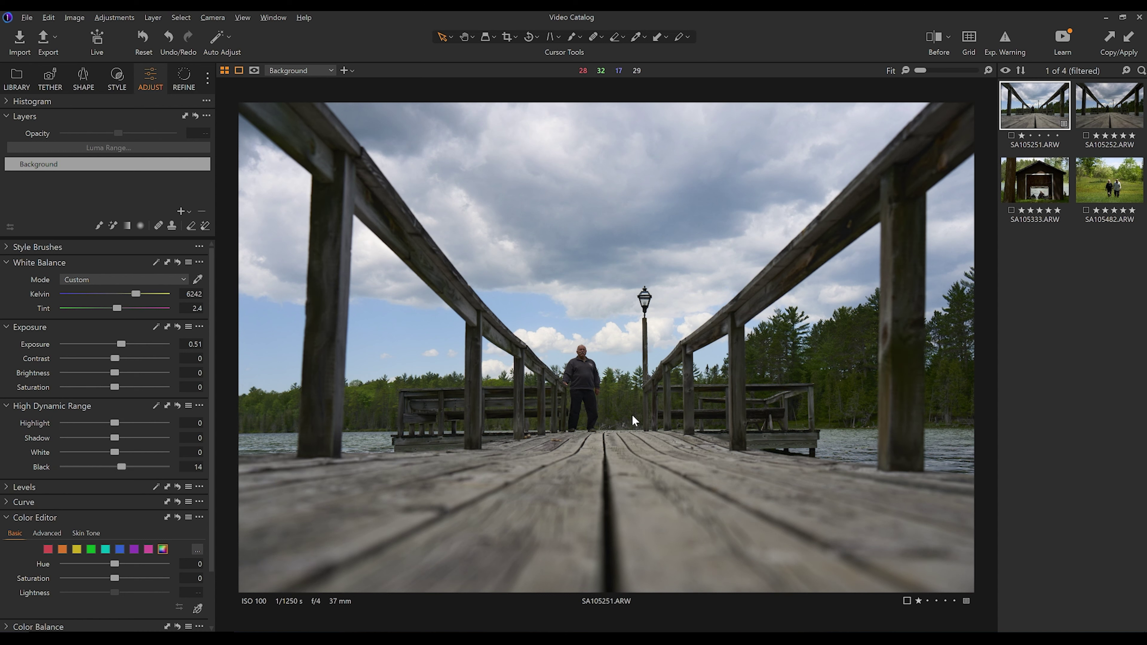
Step: Adjust the pier photo's black level and raise its exposure with the Exposure slider
key("b")
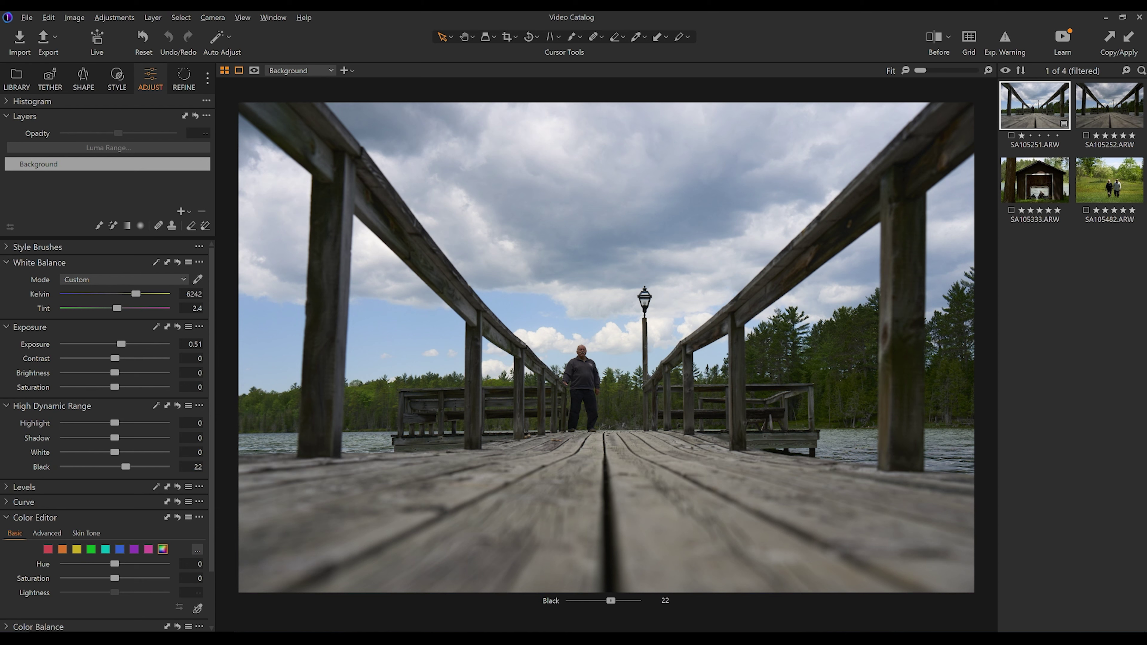
scroll(606, 347, "up", 10)
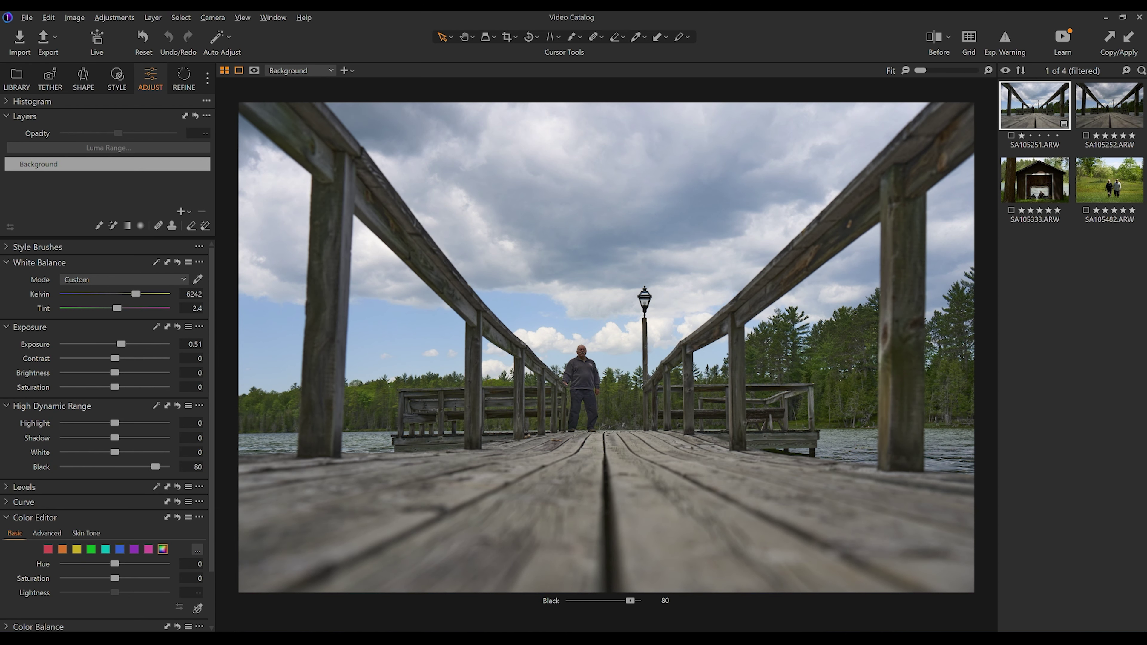
scroll(607, 347, "down", 8)
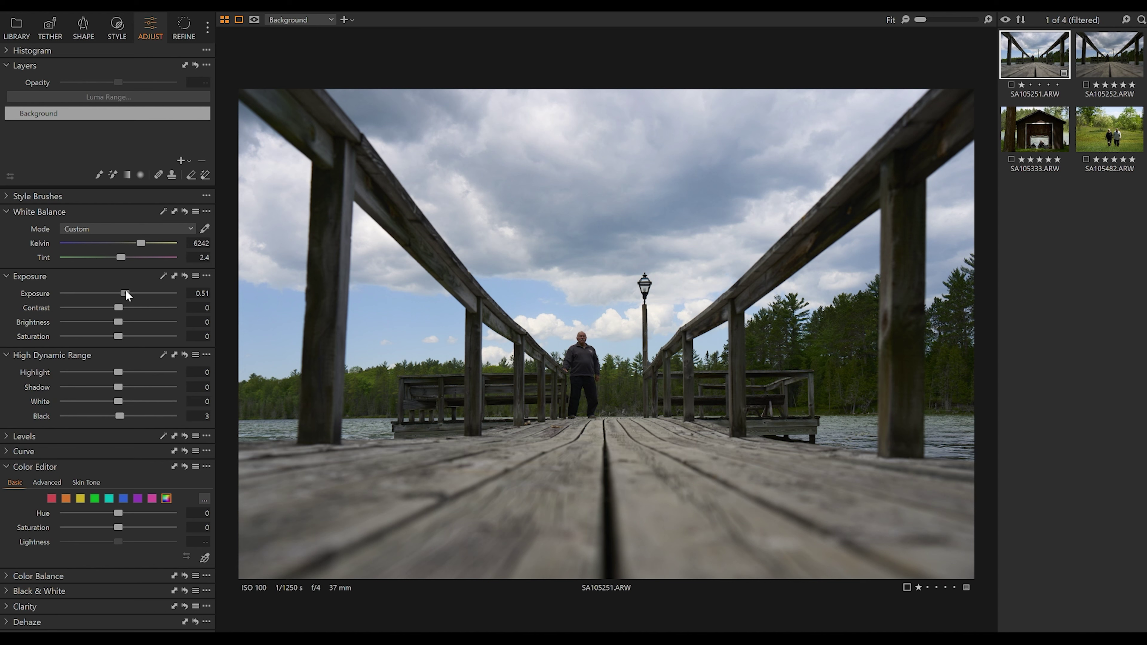
left_click_drag(126, 291, 129, 294)
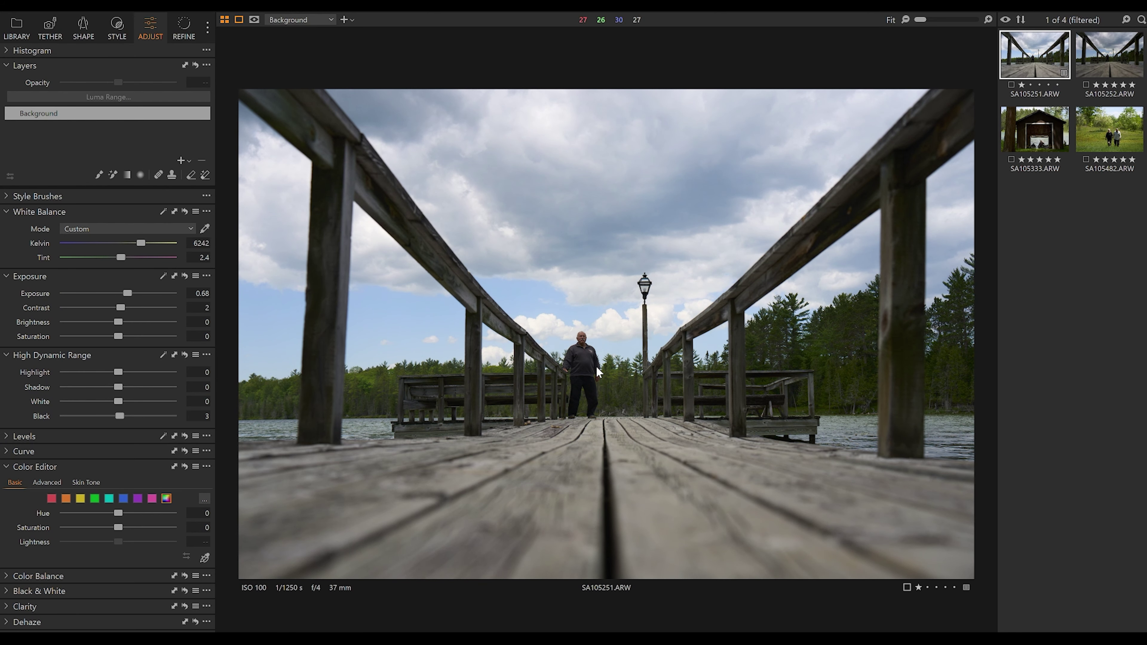
Step: Fine-tune the pier photo's shadows, white level and black level with speed-edit keys
scroll(596, 368, "up", 3)
key("s")
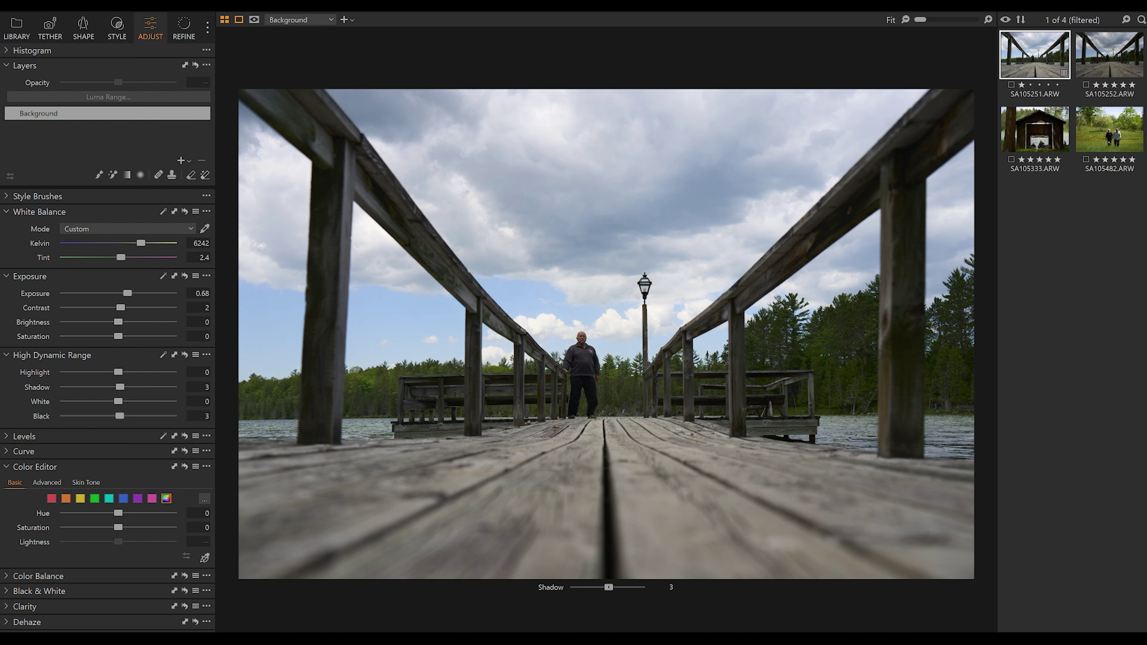
scroll(597, 368, "up", 2)
scroll(596, 367, "down", 2)
key("d")
scroll(595, 366, "up", 3)
key("f")
scroll(518, 366, "up", 5)
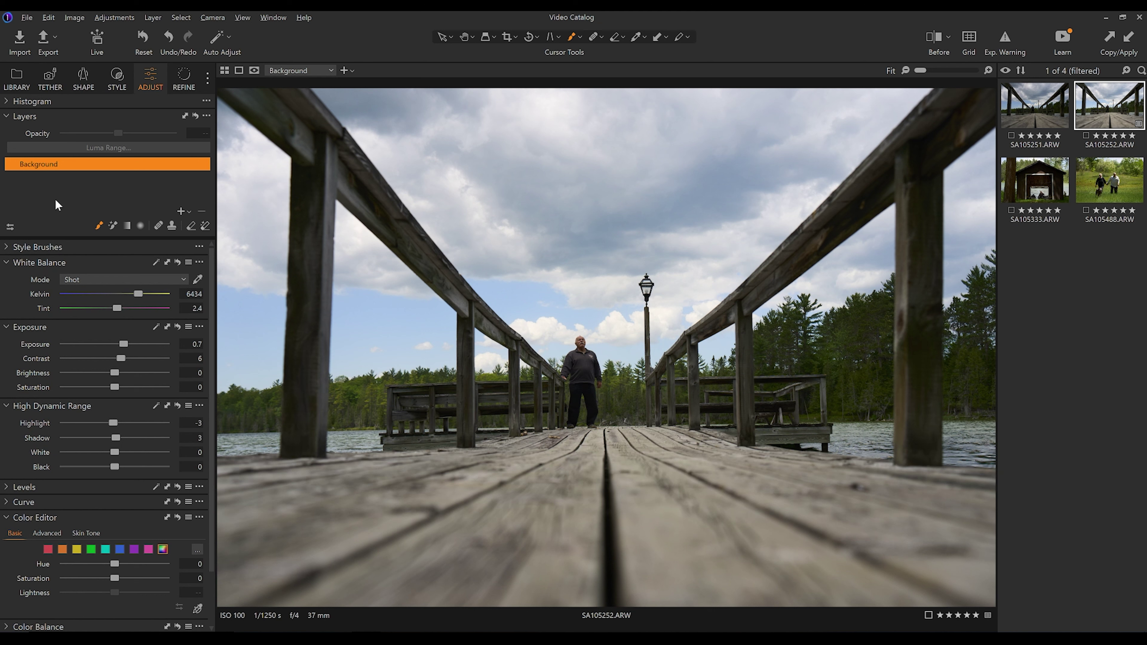
Step: Select the Enhancements > Deep Sky built-in style brush
left_click(6, 247)
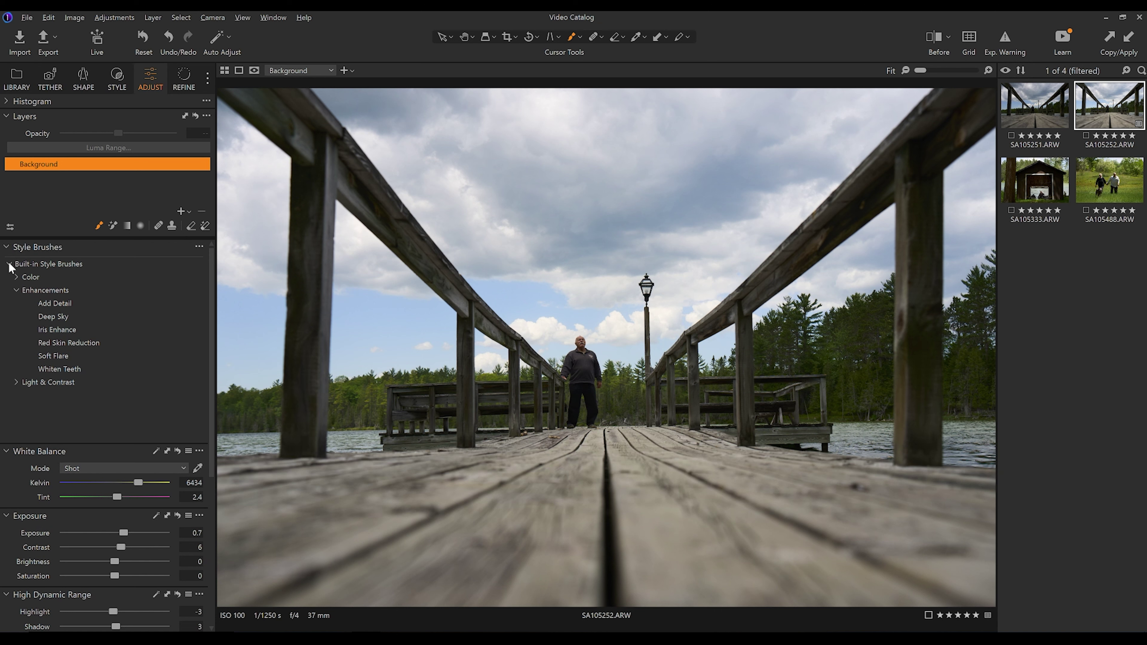
left_click(57, 315)
scroll(586, 305, "up", 2)
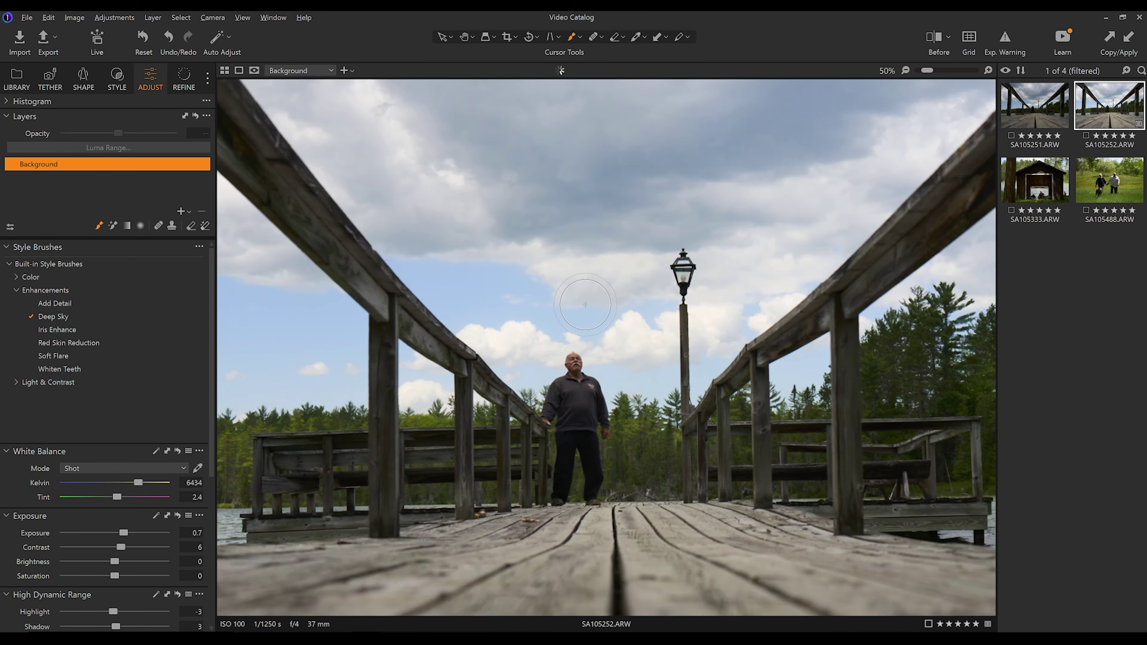
scroll(586, 304, "down", 2)
Step: Paint Deep Sky onto three cloudy sky patches around the pier and lamp post
left_click_drag(562, 226, 507, 280)
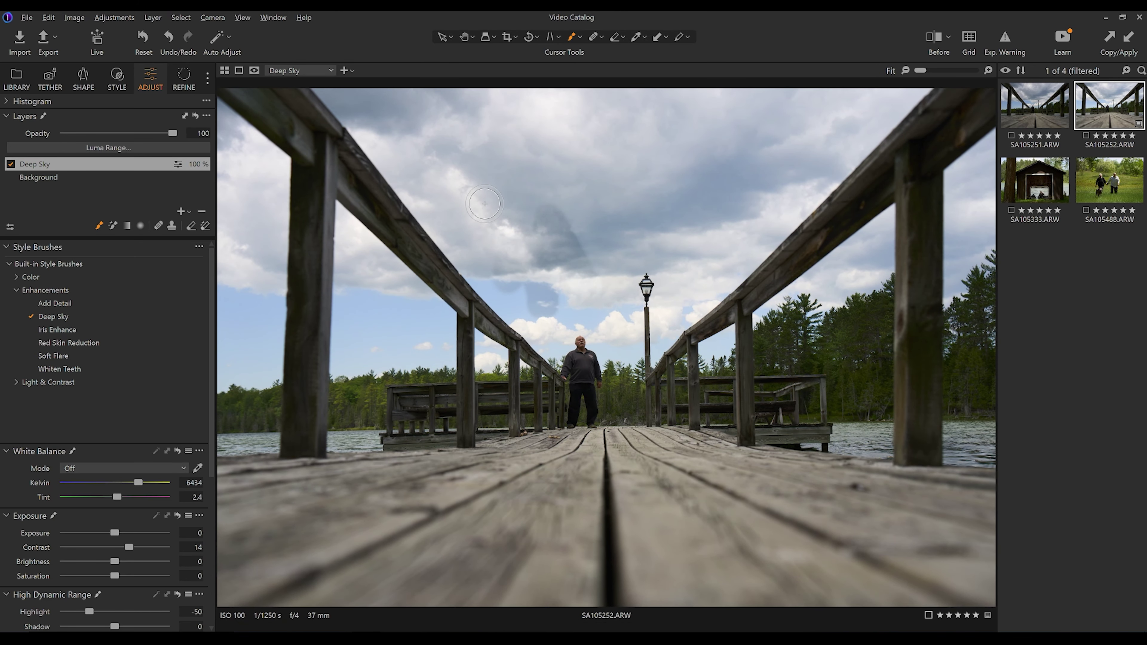
left_click_drag(484, 204, 538, 254)
mouse_move(552, 197)
left_mouse_down()
mouse_move(575, 199)
mouse_move(619, 253)
left_mouse_up()
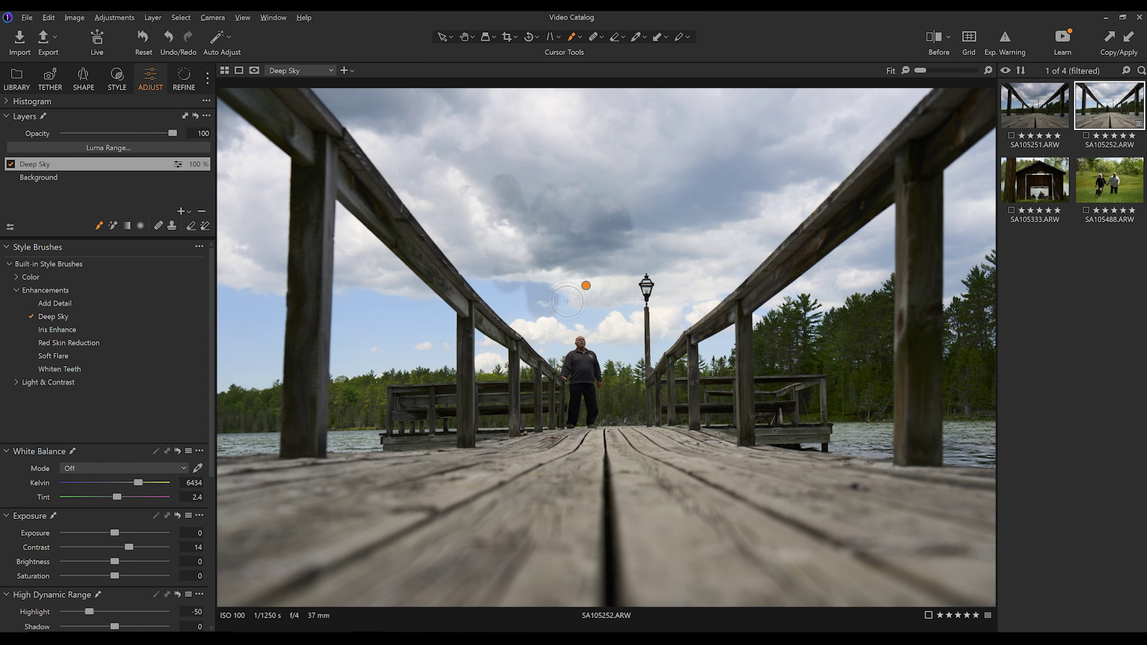
scroll(140, 437, "down", 3)
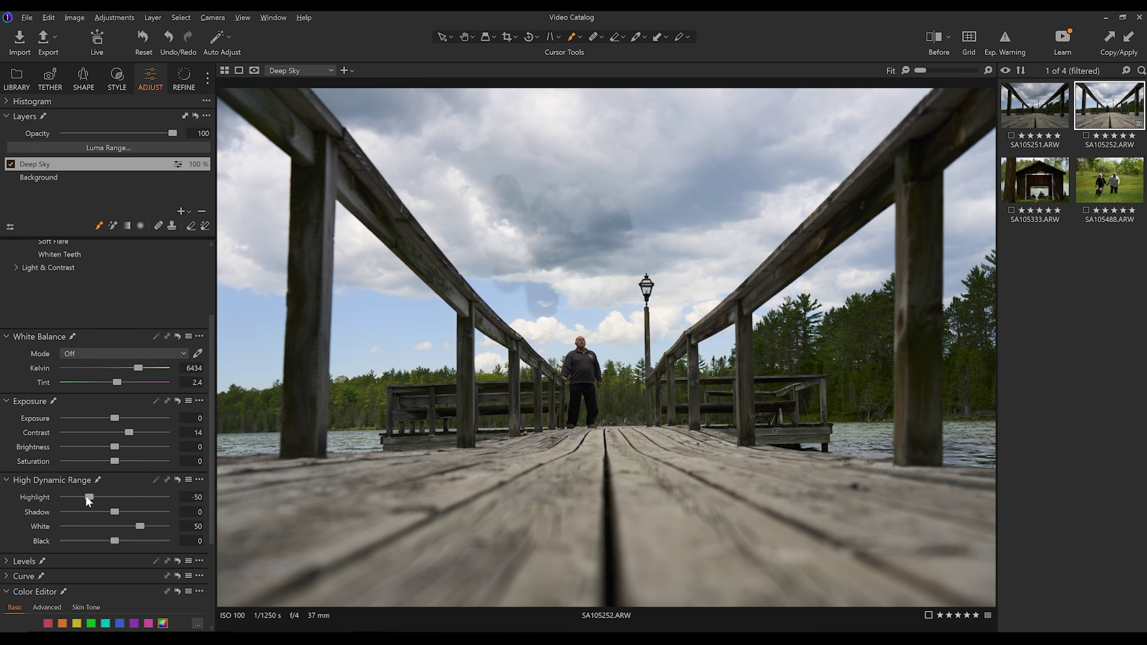
scroll(136, 530, "down", 4)
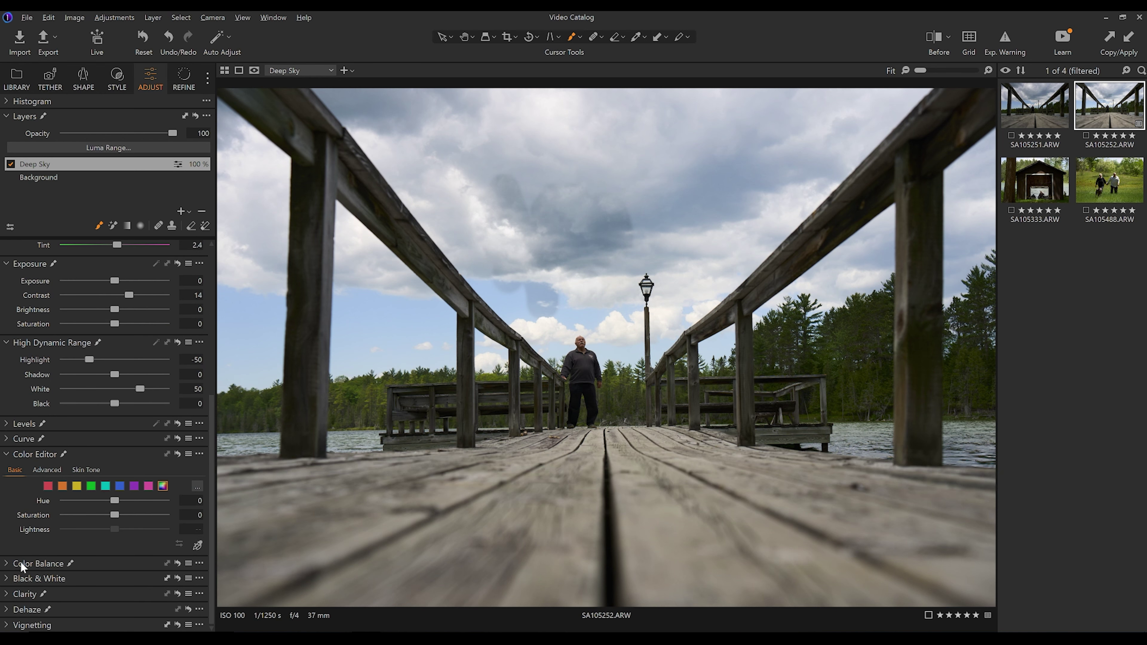
left_click(10, 601)
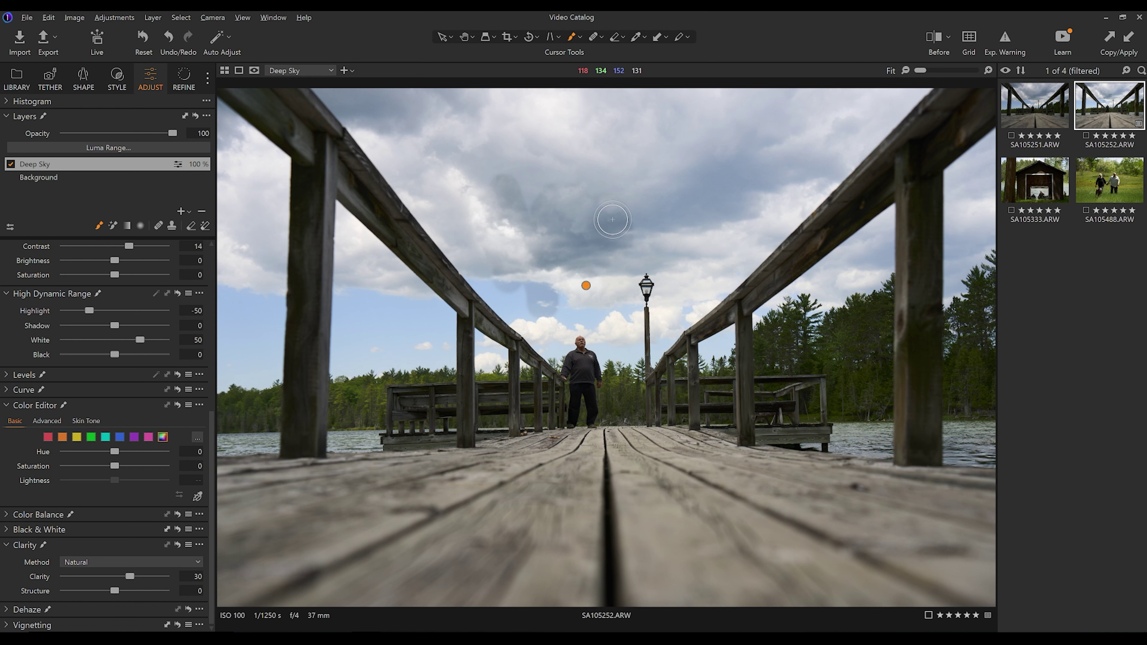
Step: Set the Deep Sky brush to flow 41 with Auto Mask on, sizing it to about 765
right_click(583, 200)
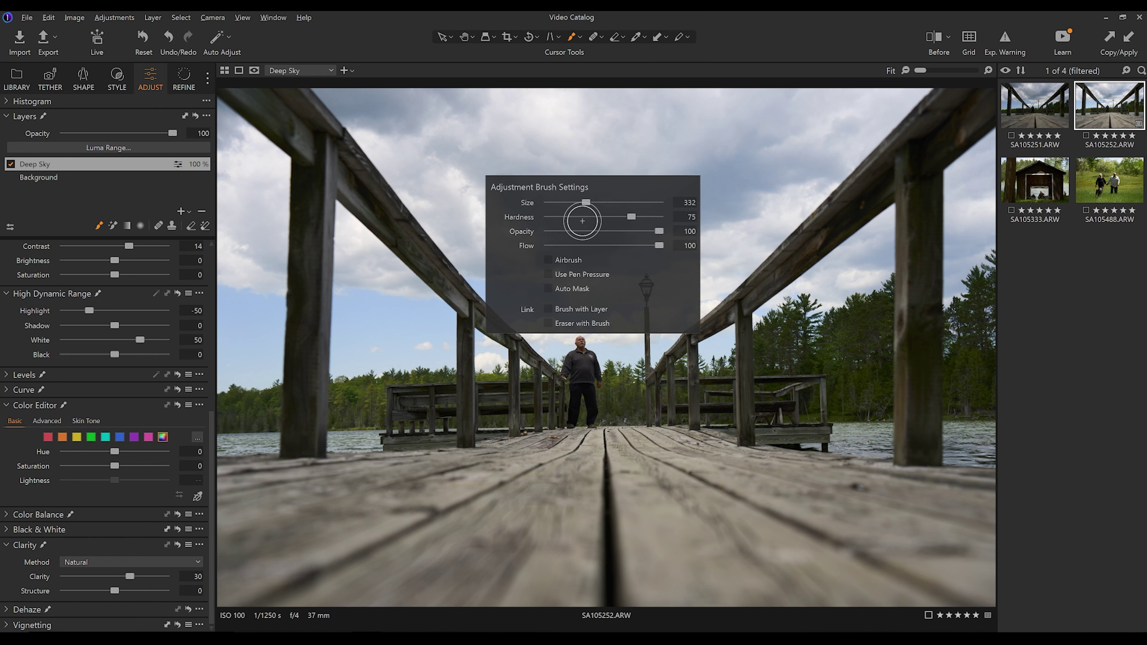
left_click_drag(586, 202, 617, 203)
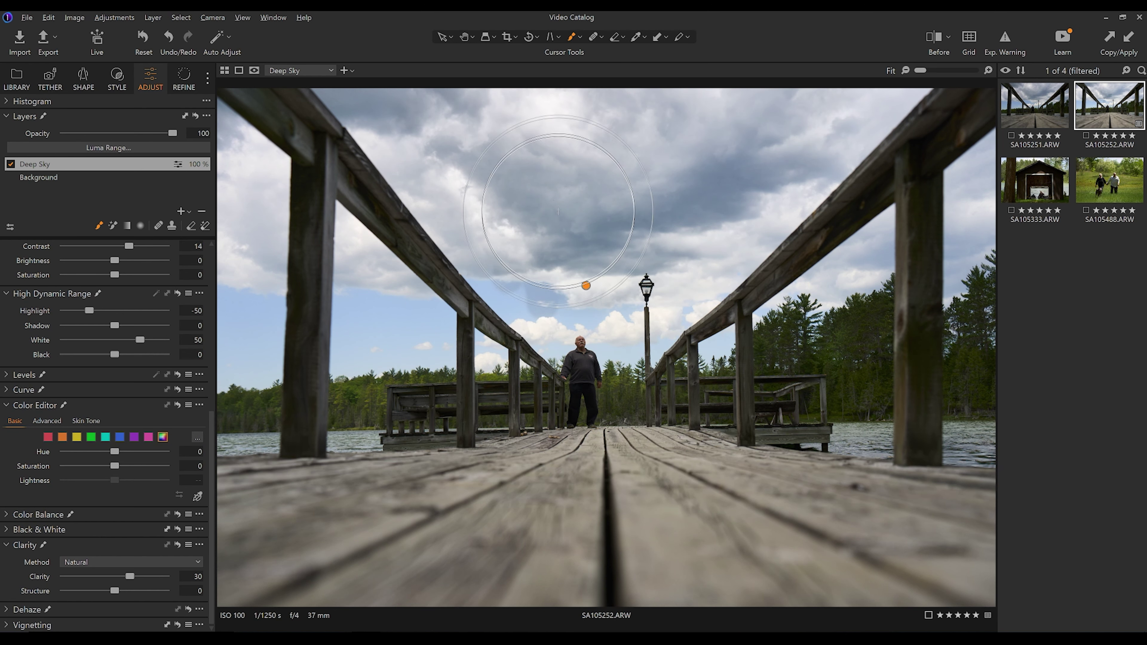
right_click(551, 200)
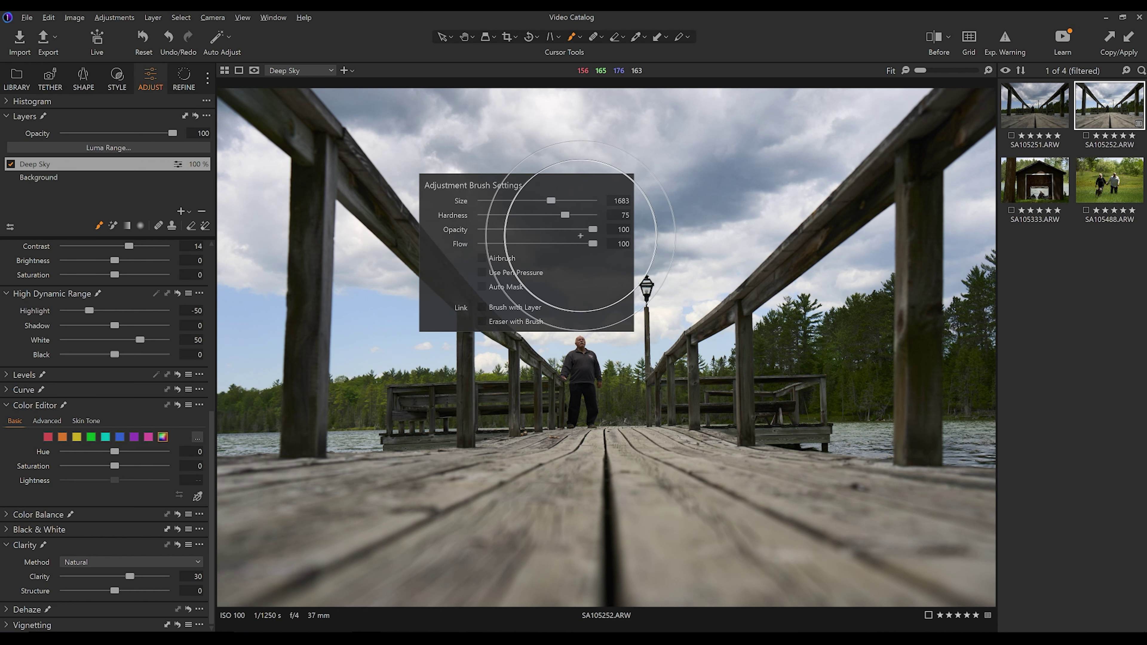
left_click_drag(593, 244, 526, 244)
right_click(668, 272)
left_click_drag(667, 272, 651, 272)
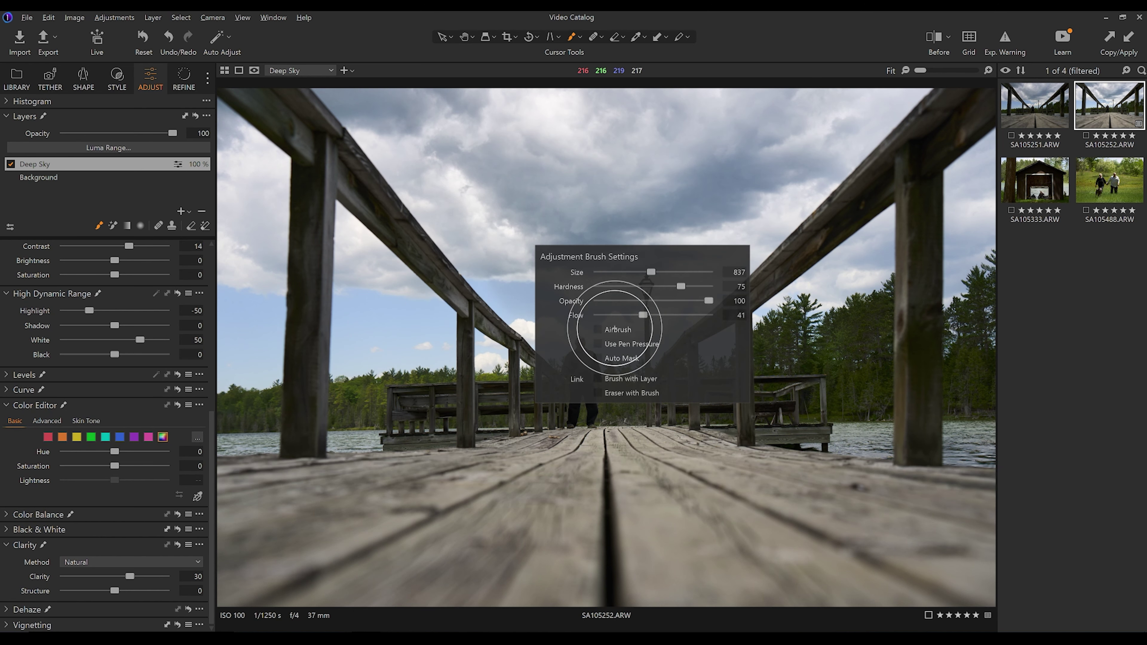
left_click(598, 358)
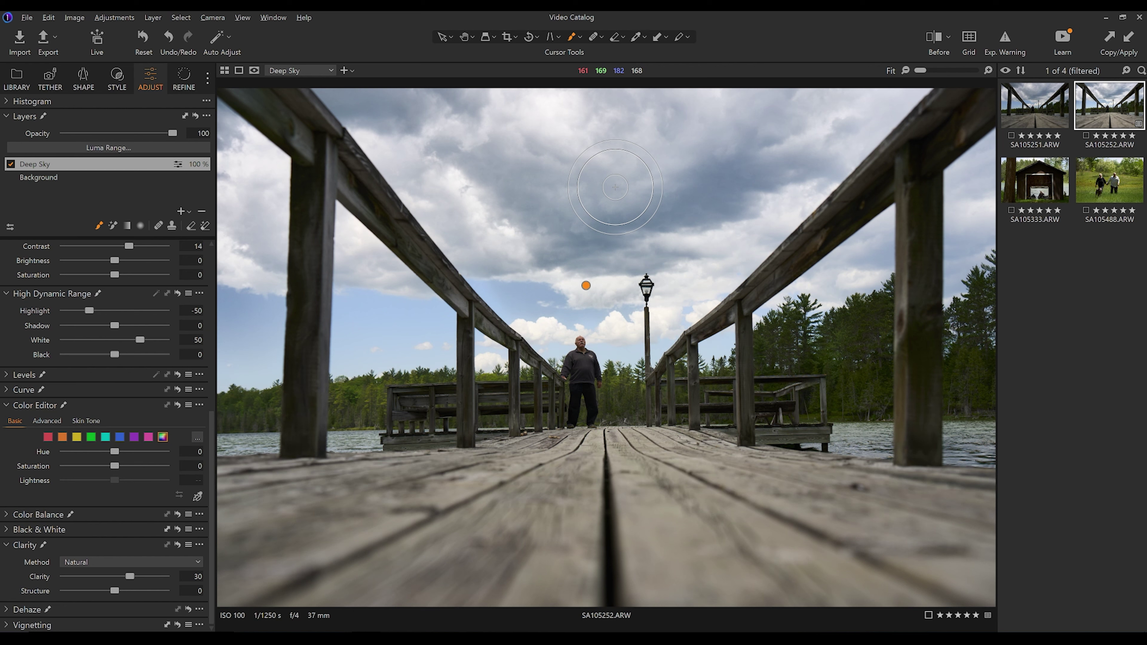
key("bracketleft")
key("bracketleft")
key("bracketleft")
key("bracketright")
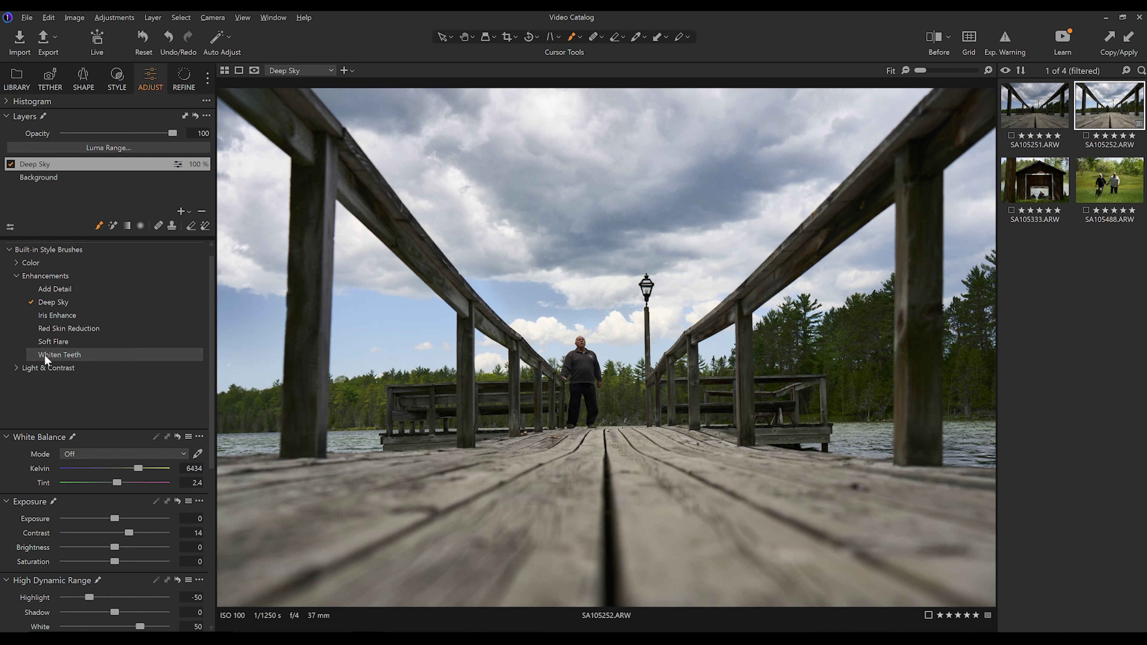
Step: Expand the Light & Contrast style brushes and scroll through the list
left_click(16, 369)
scroll(88, 368, "down", 2)
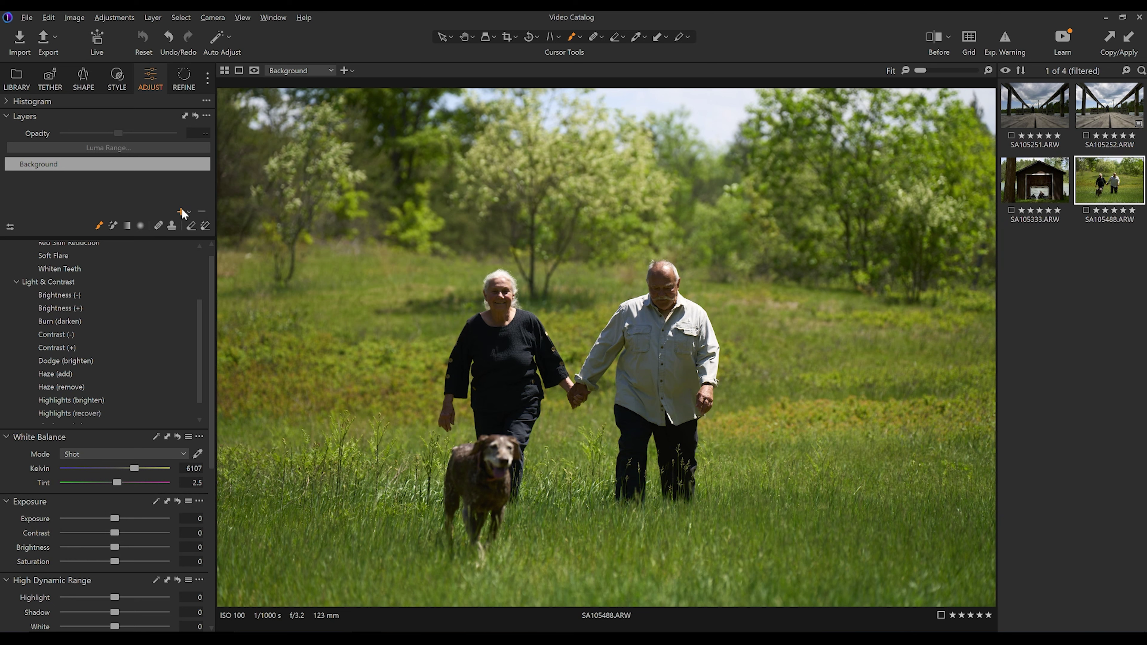
Step: Add a new adjustment layer and raise its exposure to 0.45
left_click(181, 212)
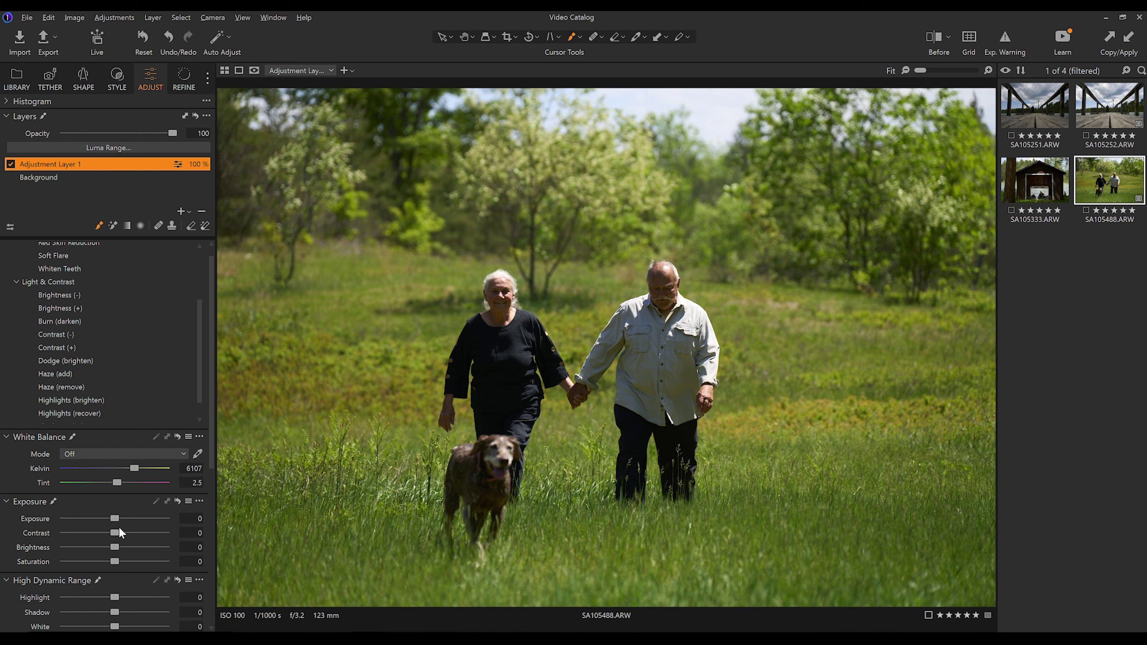
scroll(138, 524, "down", 1)
left_click_drag(114, 457, 120, 458)
Step: Adjust brush flow, size and hardness, then paint the mask over the man's shirt
right_click(500, 392)
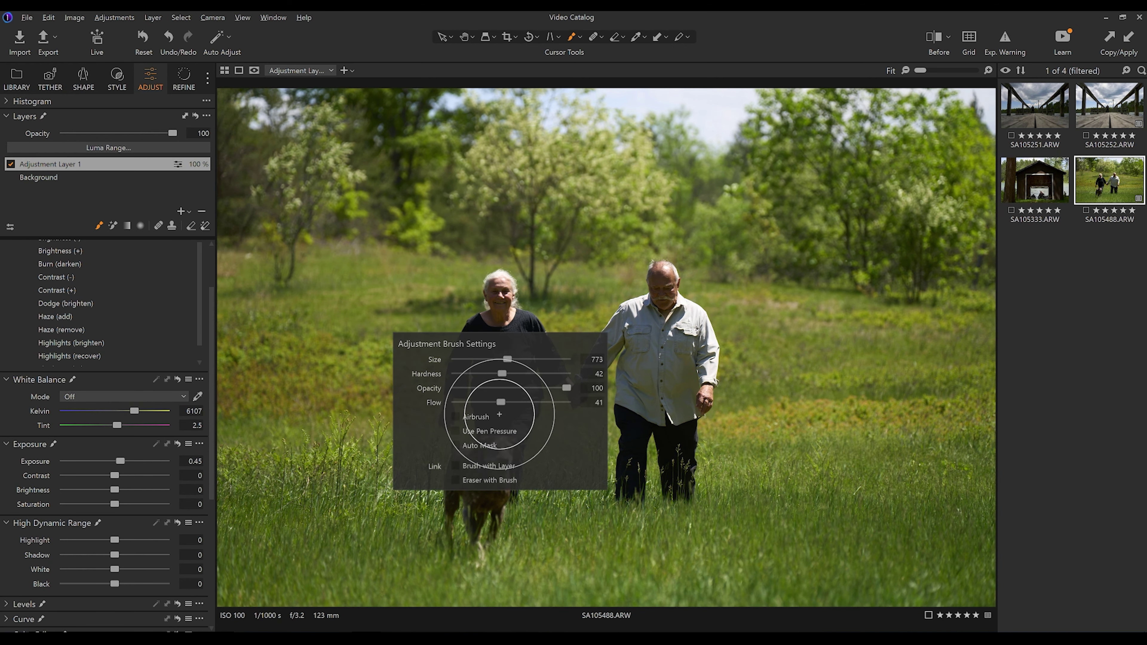
left_click_drag(505, 401, 511, 402)
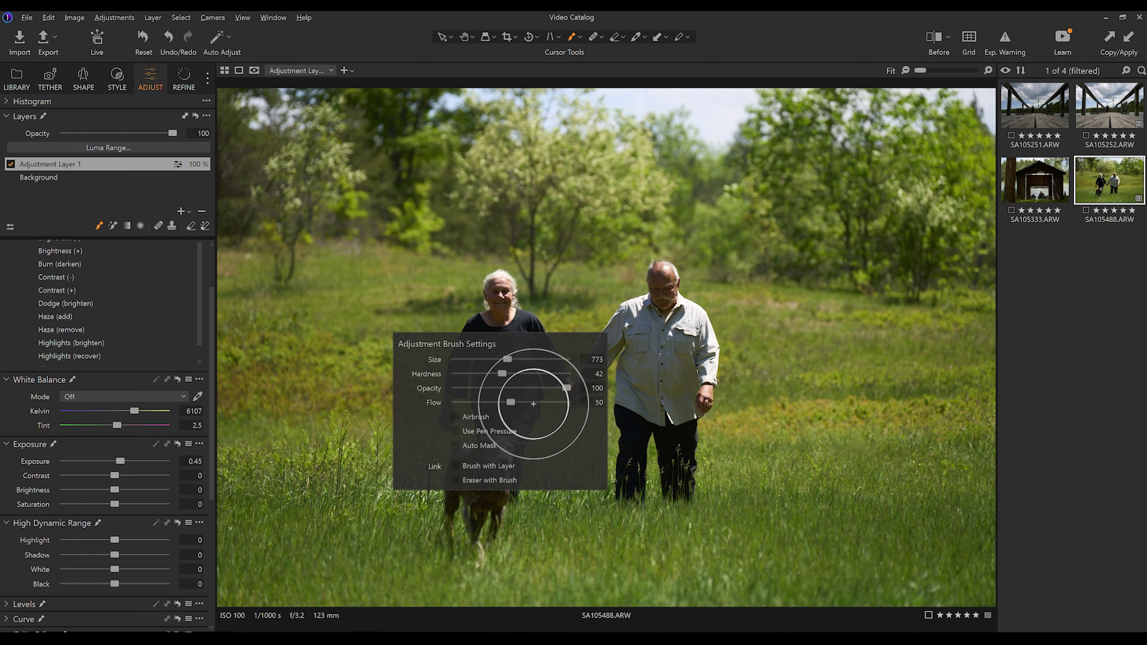
mouse_move(659, 344)
left_mouse_down()
mouse_move(675, 324)
mouse_move(660, 366)
left_mouse_up()
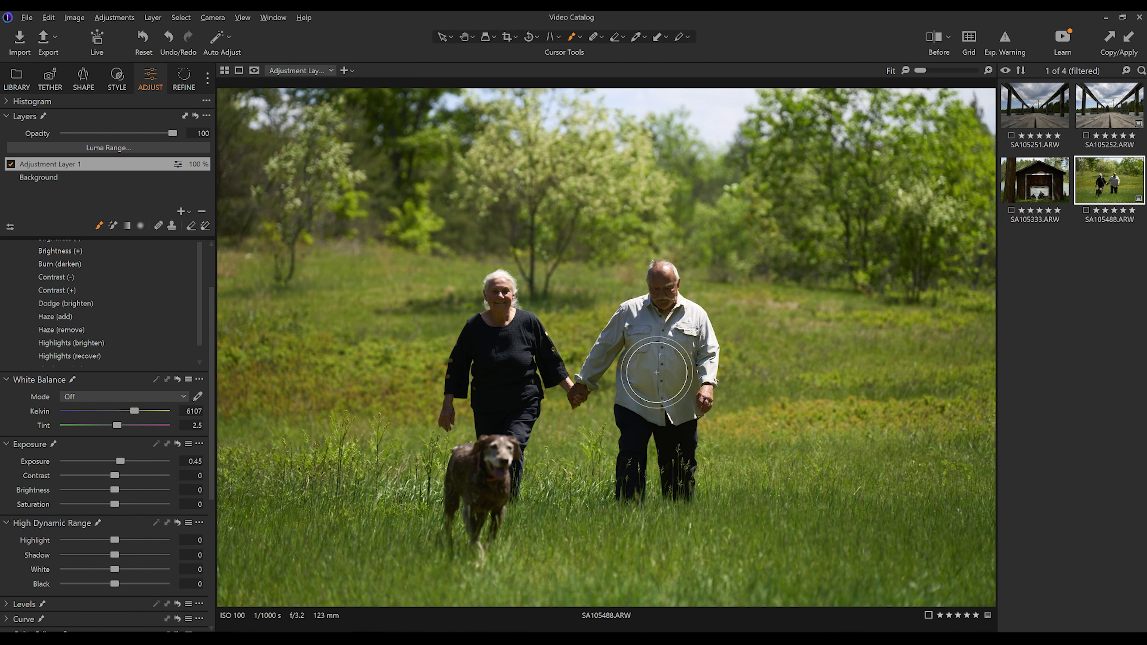
left_click(662, 346)
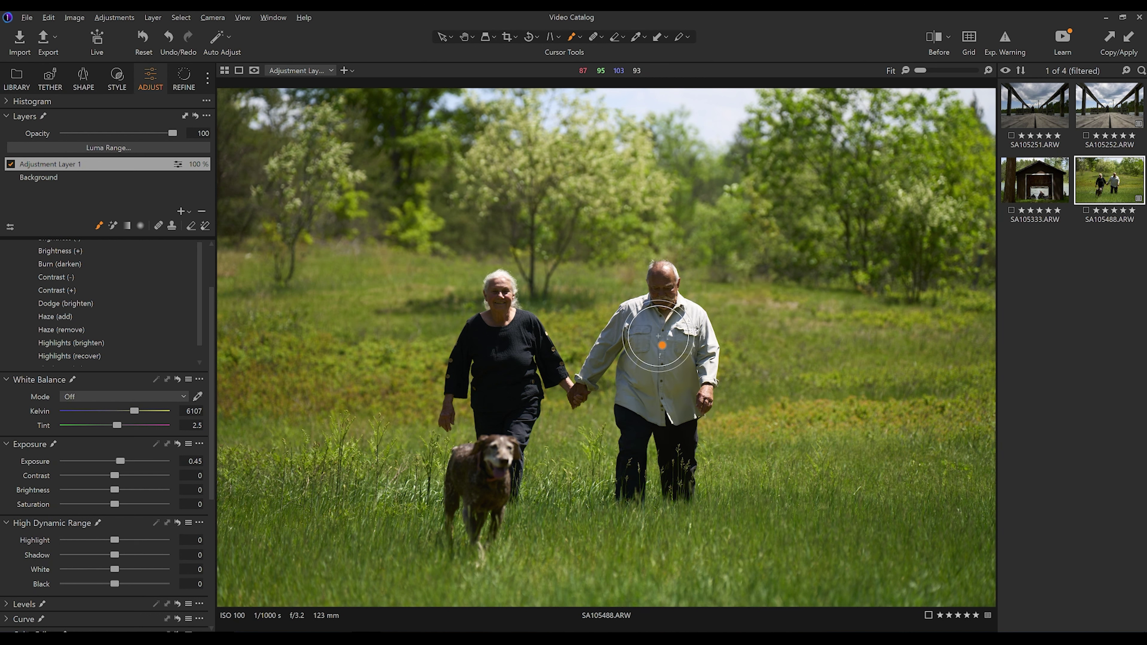
right_click(650, 337)
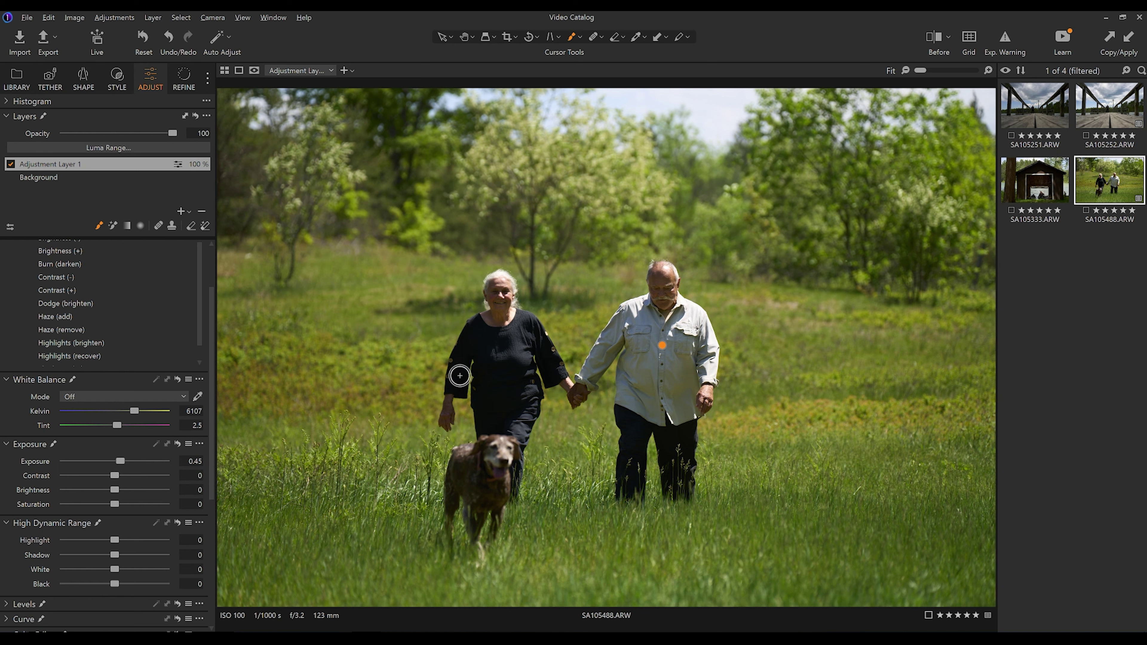
scroll(90, 496, "down", 2)
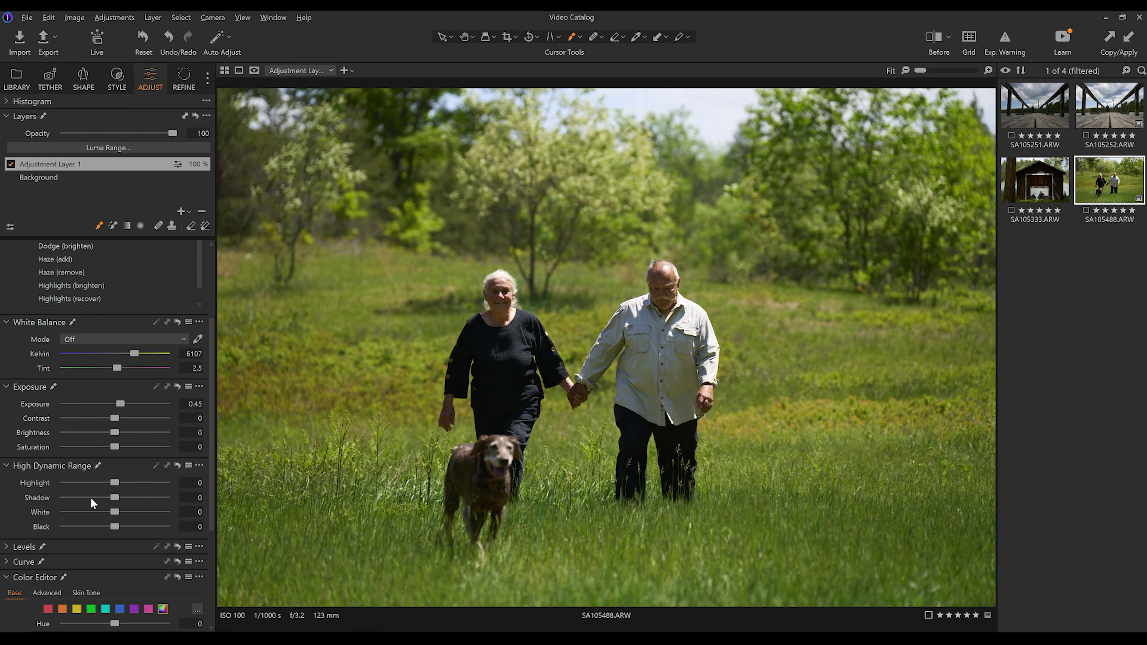
scroll(91, 500, "up", 1)
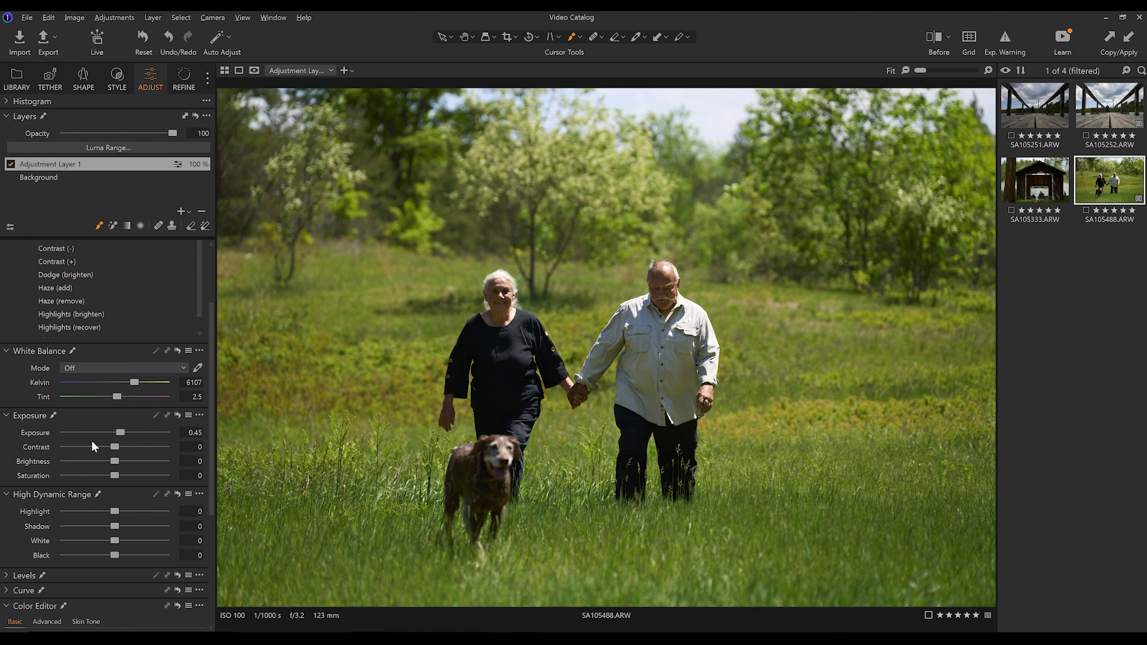
Step: Set the masked shirt's Shadow to 19, white balance to 6565 K and Saturation to 11
left_click_drag(115, 525, 125, 526)
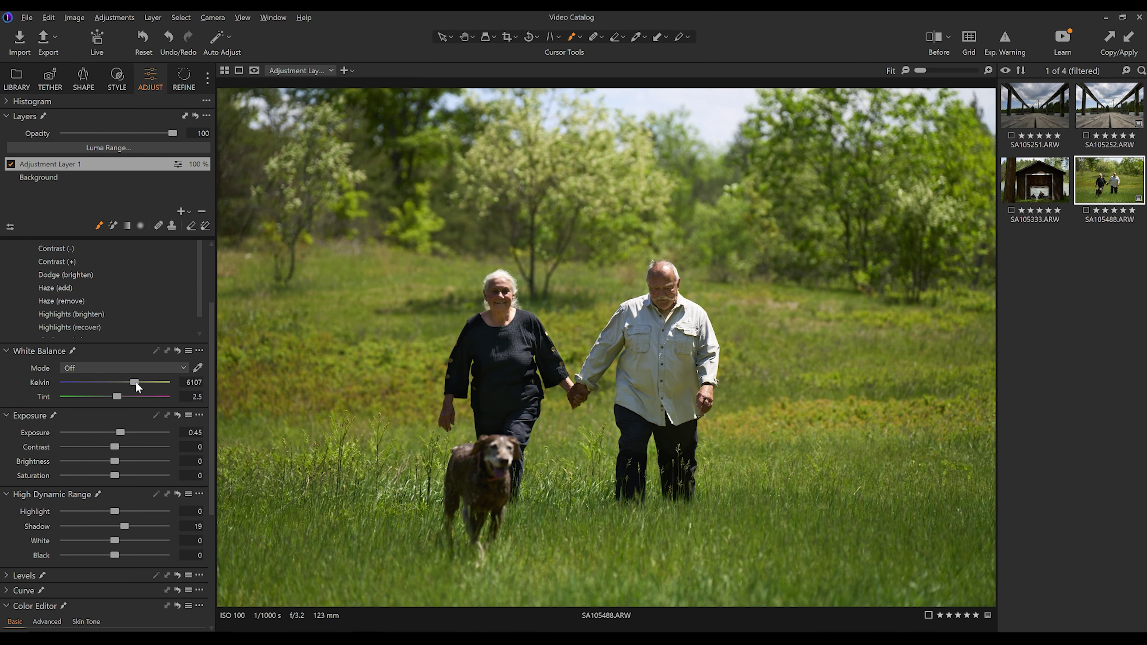
left_click_drag(132, 379, 139, 381)
scroll(113, 447, "down", 1)
left_click(114, 447)
left_click_drag(114, 446, 118, 447)
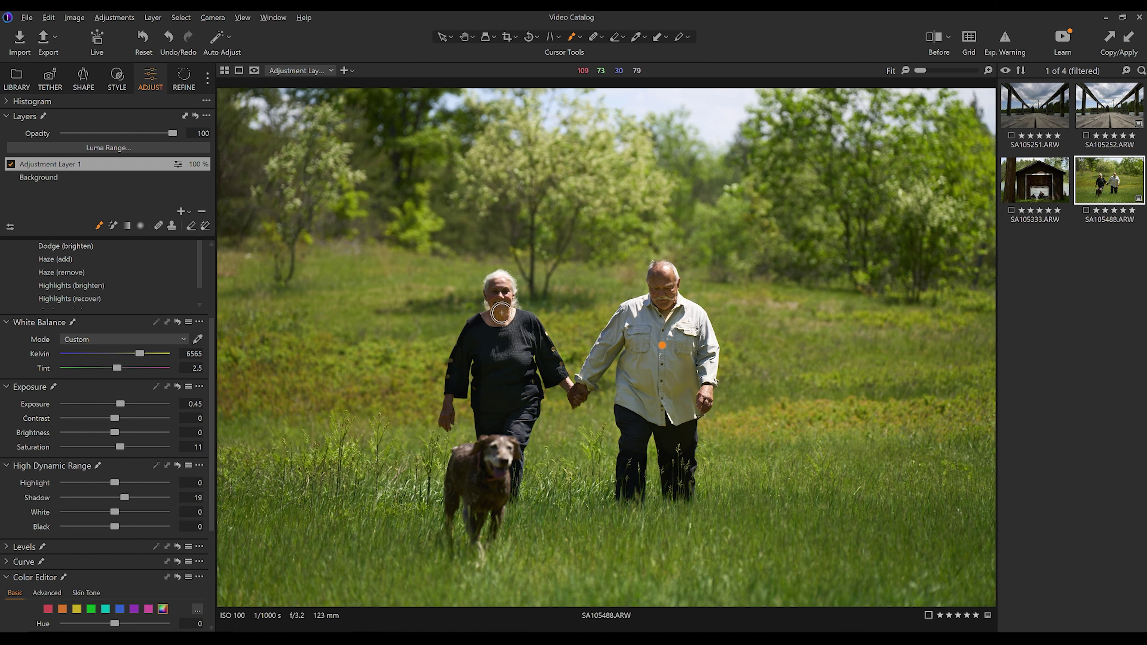
Step: Toggle Adjustment Layer 1 off and on to compare the shirt edit, leaving it enabled
key("e")
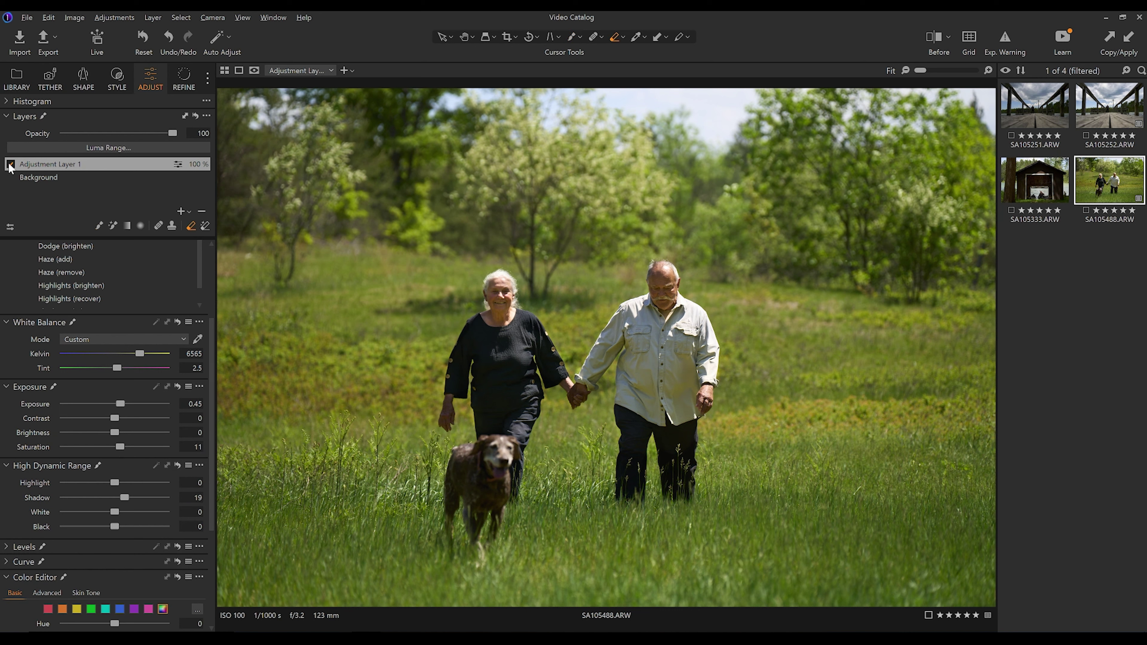
left_click(11, 164)
left_click(10, 164)
left_click(11, 164)
left_click(11, 164)
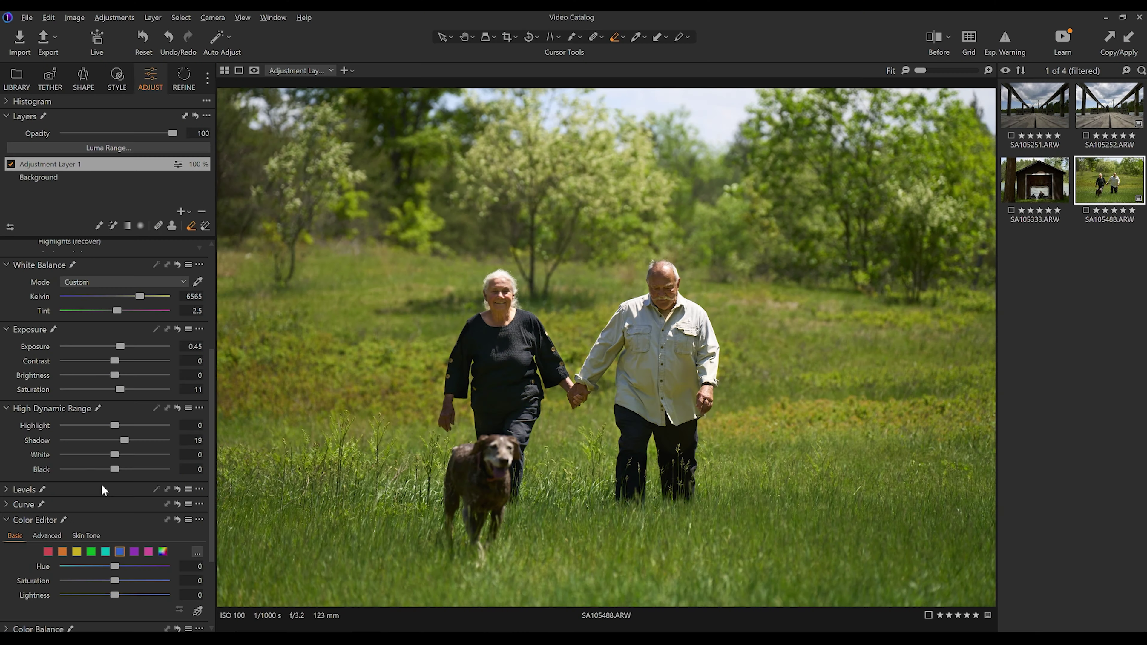
scroll(86, 516, "down", 1)
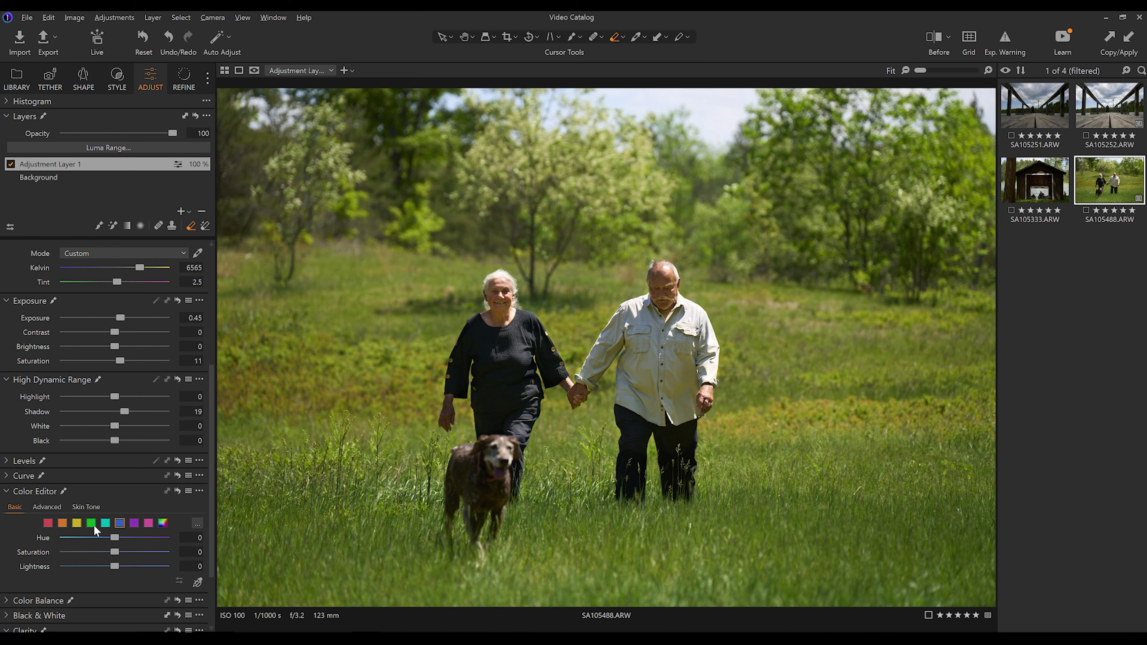
left_click(114, 224)
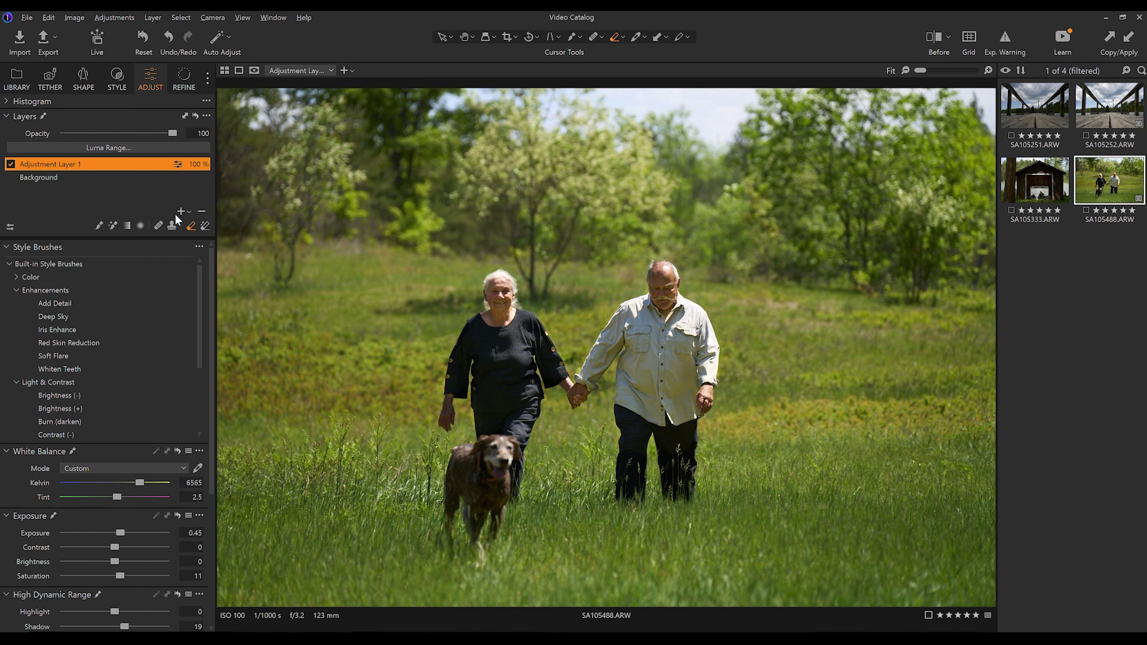
Step: Save Adjustment Layer 1's shirt adjustments as a style brush and review which settings to keep
right_click(145, 167)
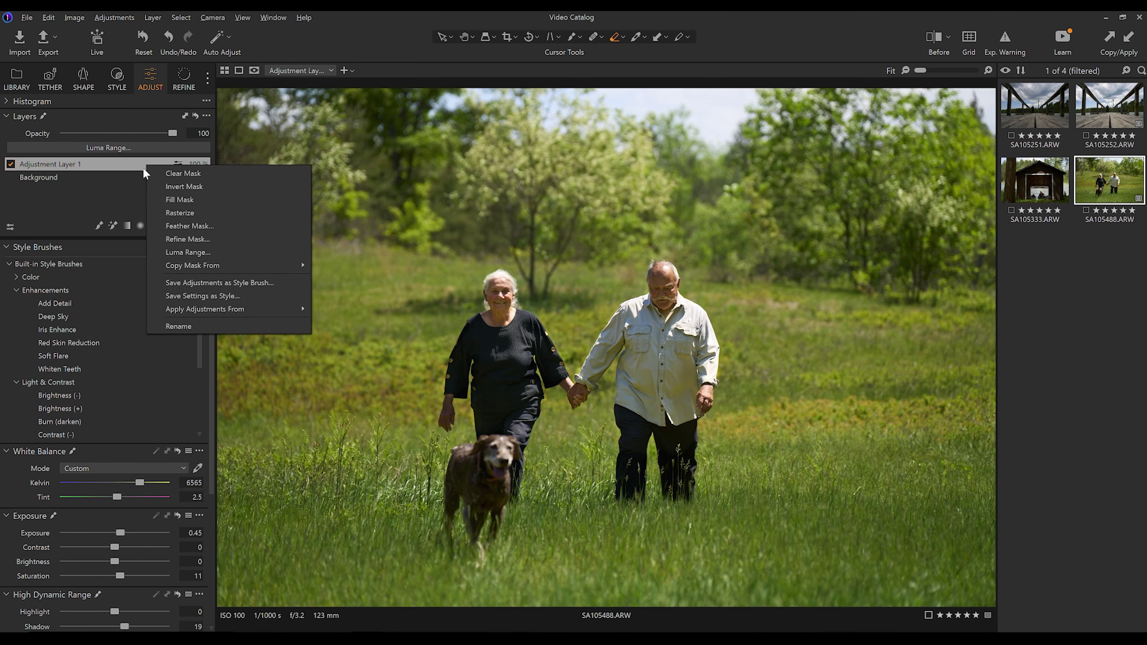
left_click(207, 281)
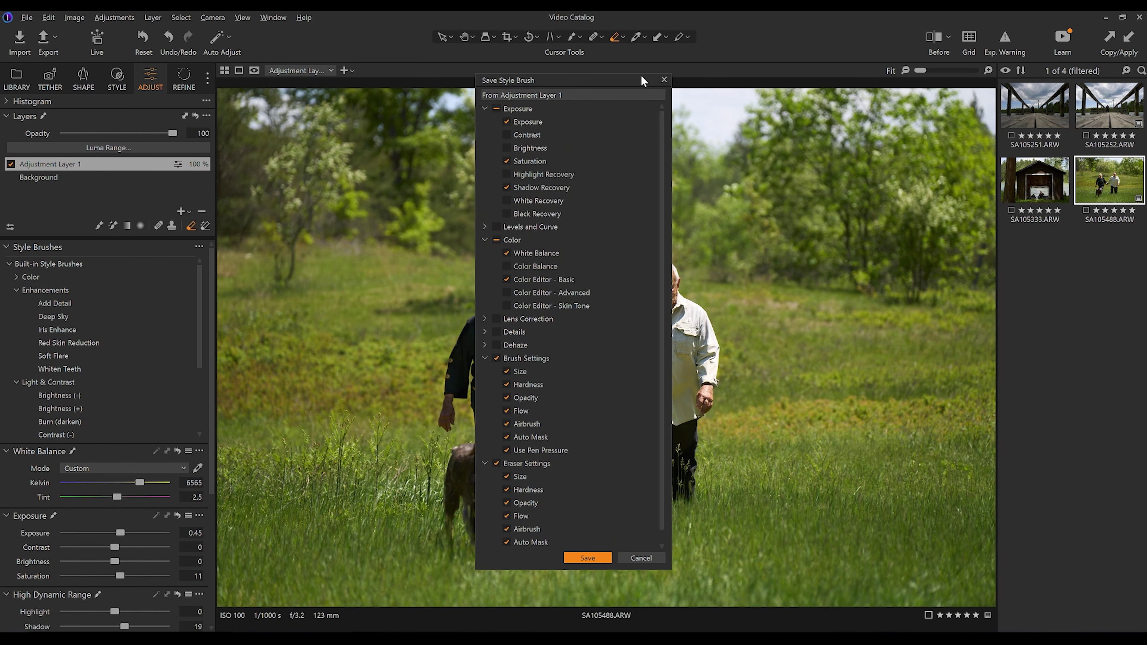
scroll(555, 262, "down", 1)
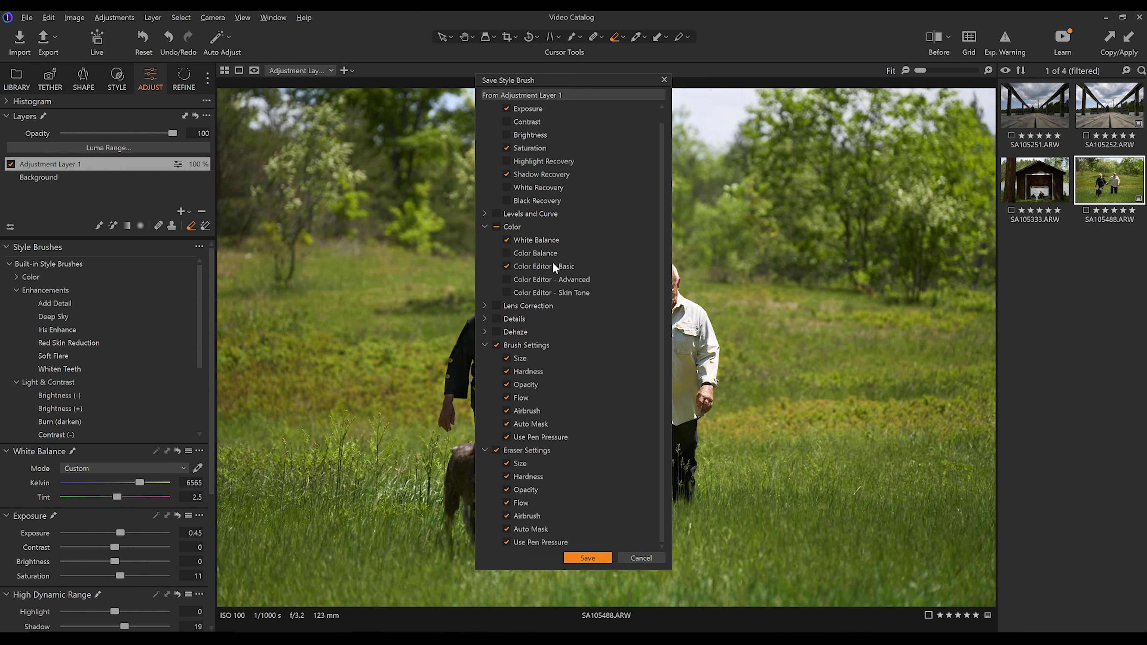
scroll(511, 174, "up", 1)
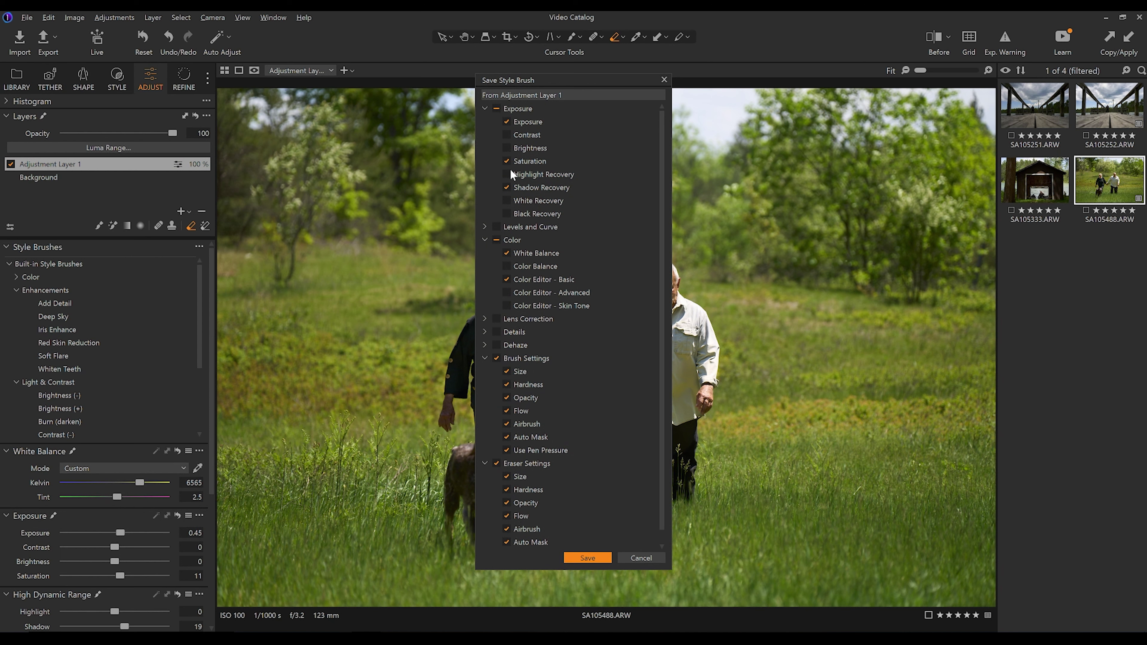
scroll(545, 344, "down", 1)
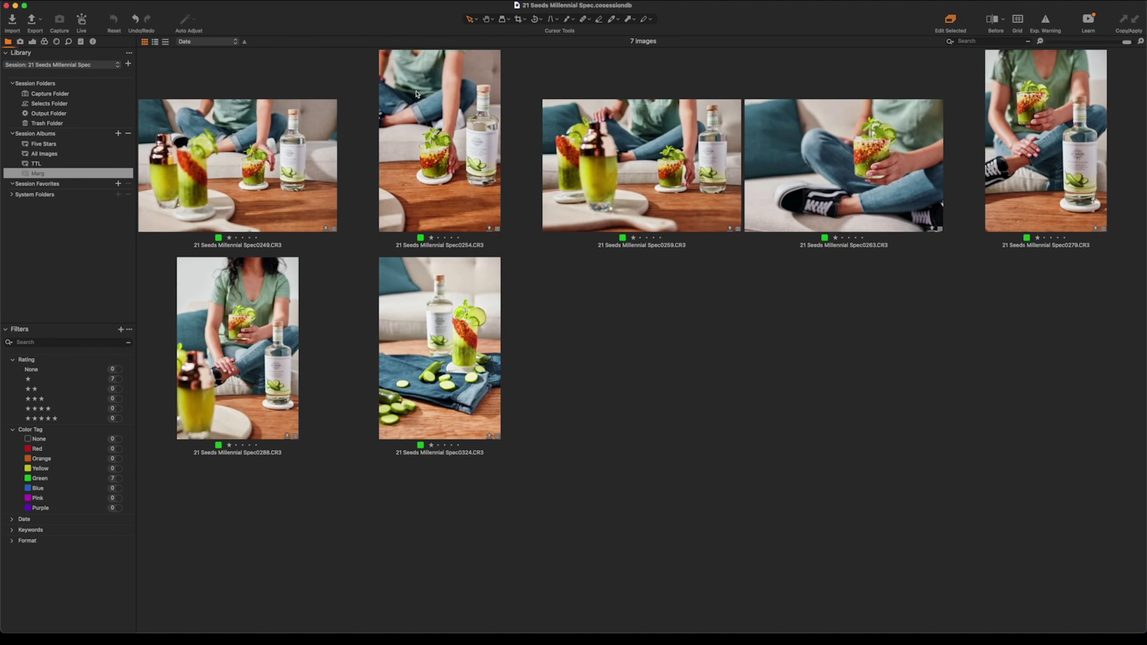
Step: Select all seven Marg cocktail images and open the export window for them
left_click(430, 134)
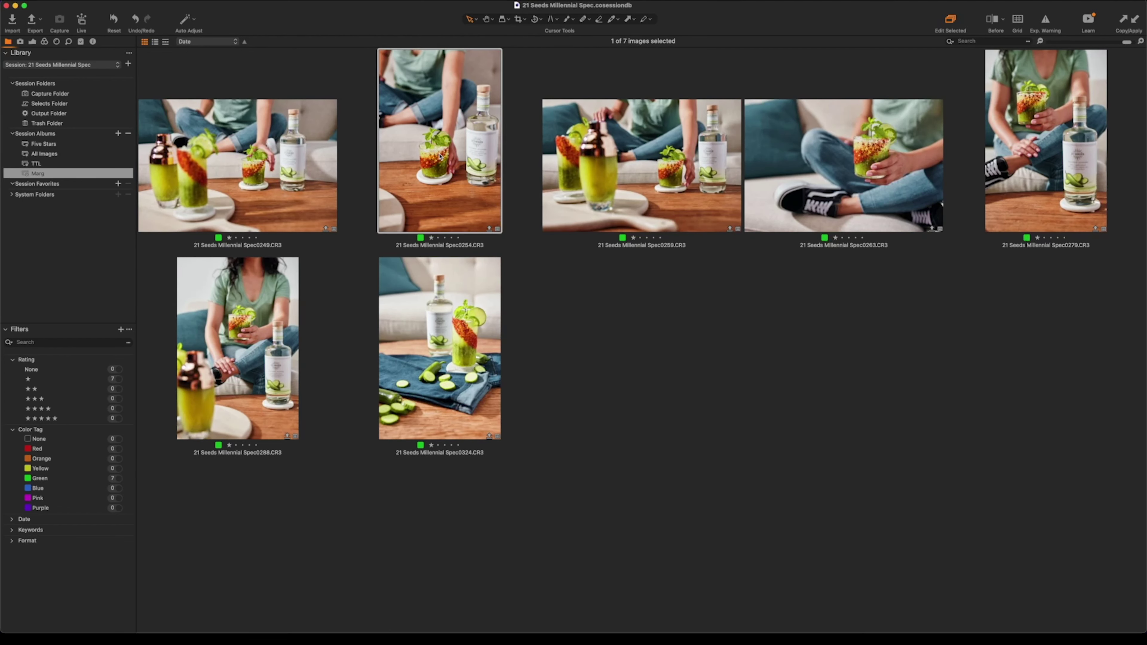
key("super+a")
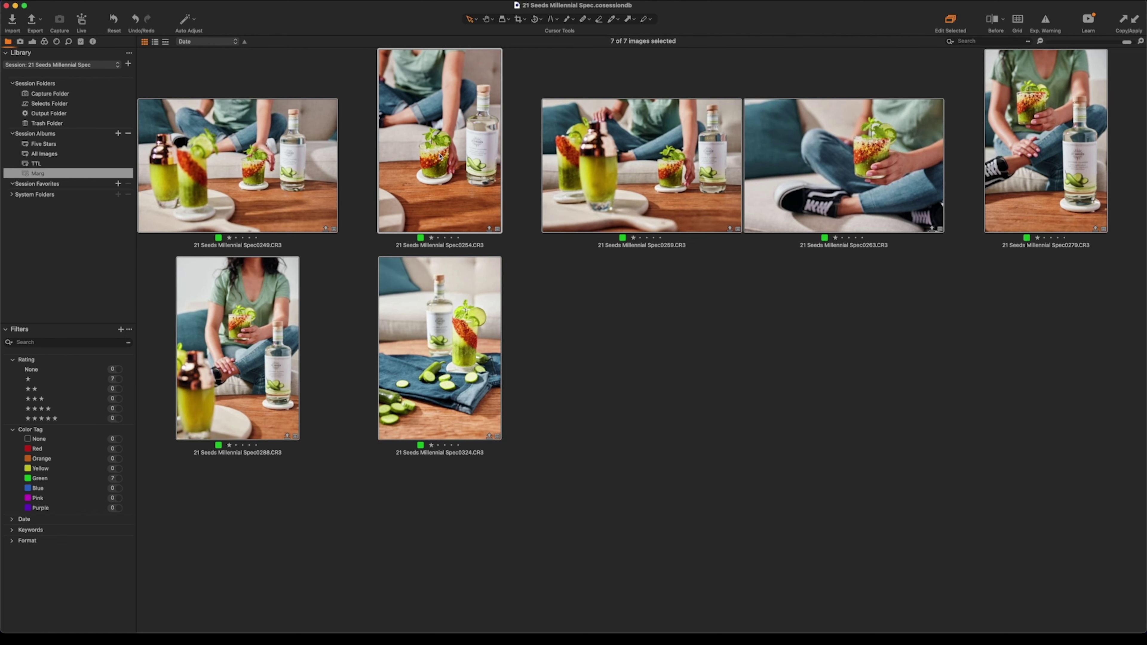
left_click(33, 19)
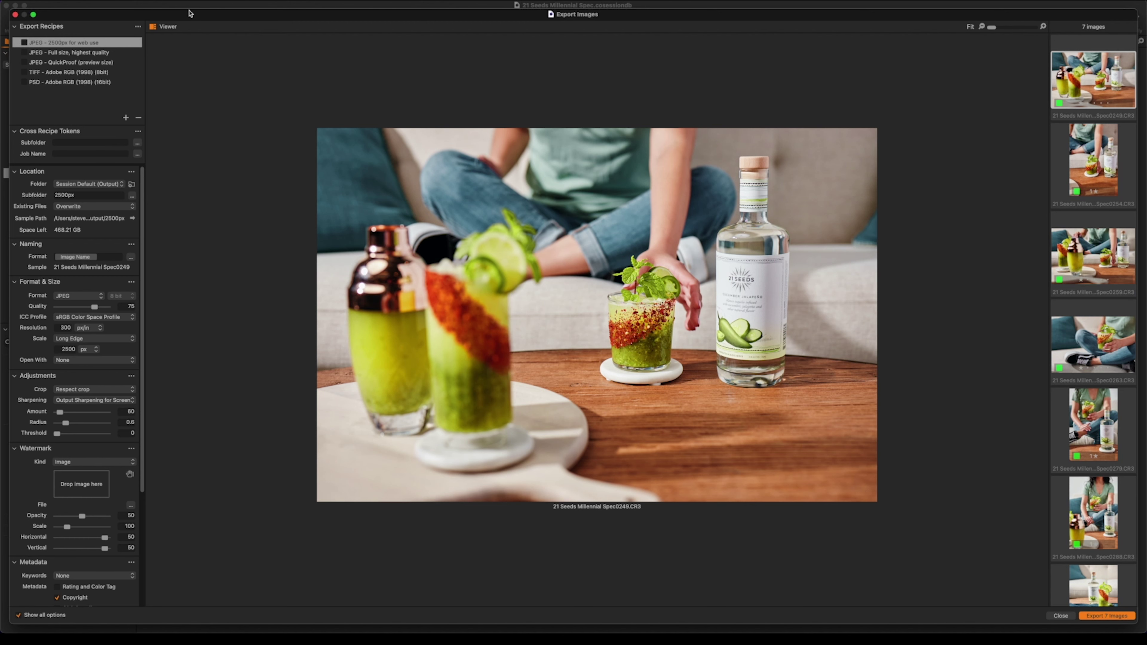
Step: Move and narrow the Export Images window, then bring up the options for adding an export recipe
left_click_drag(190, 13, 216, 172)
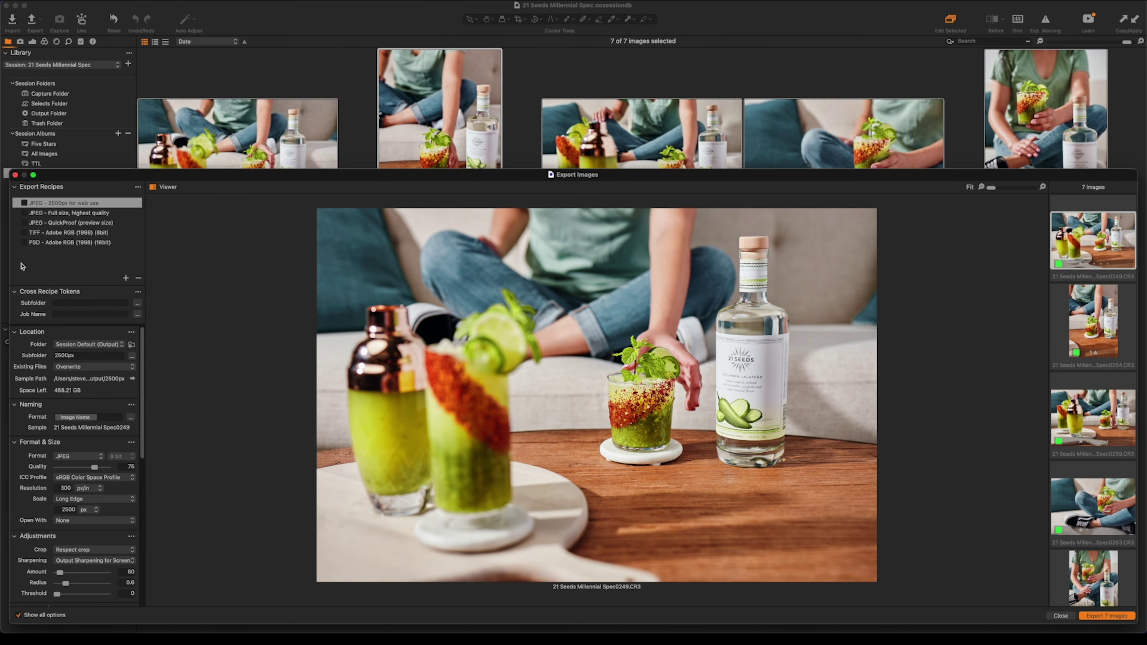
left_click_drag(13, 277, 228, 277)
left_click_drag(383, 177, 285, 63)
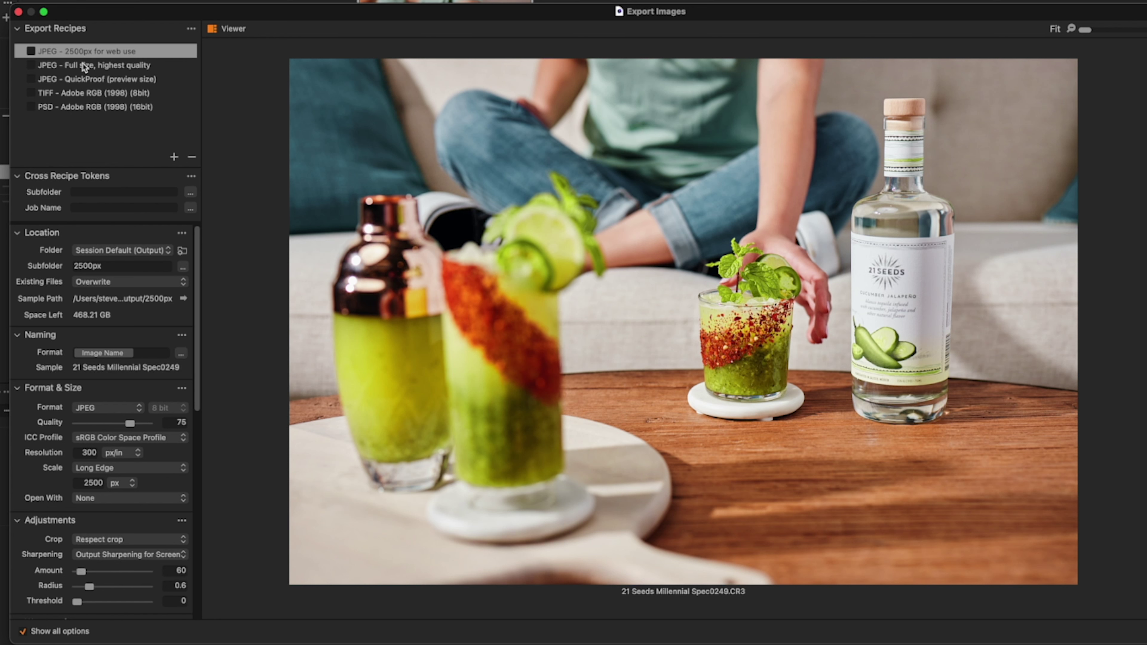
mouse_move(83, 67)
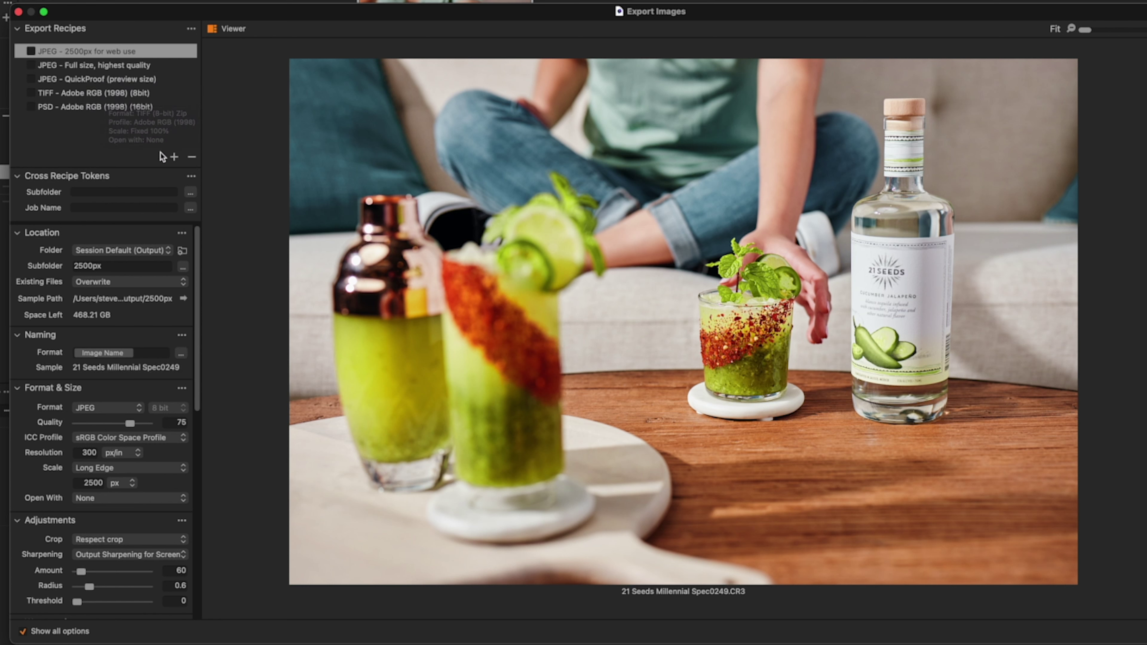
left_click(175, 157)
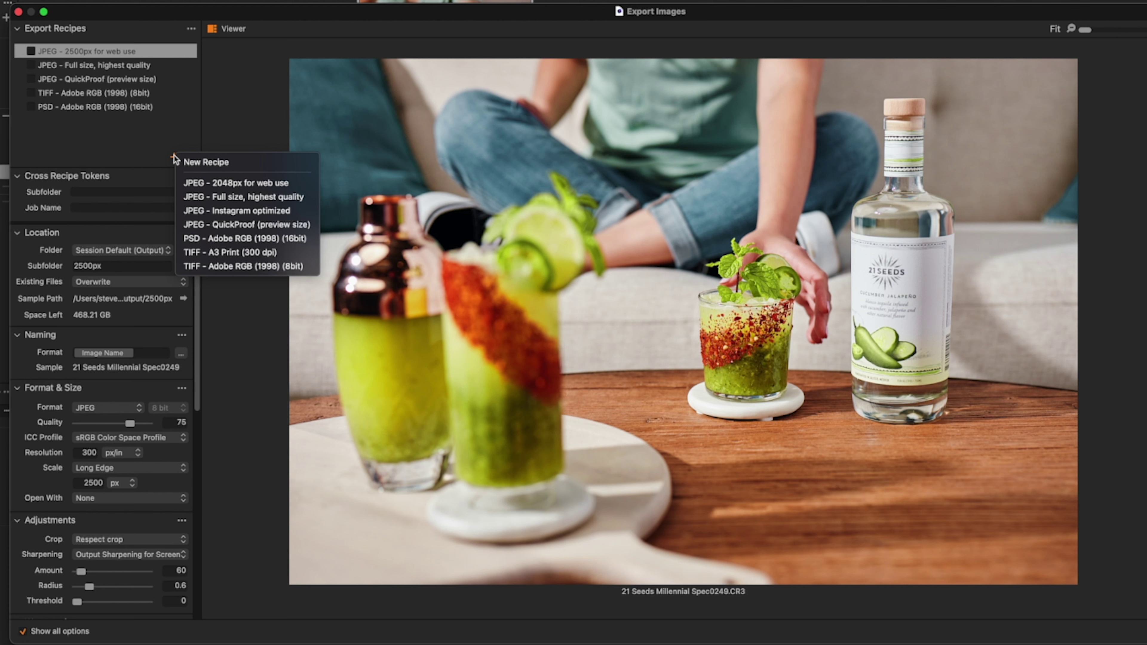
Step: Create a new blank export recipe named 'Sharpen'
left_click(203, 165)
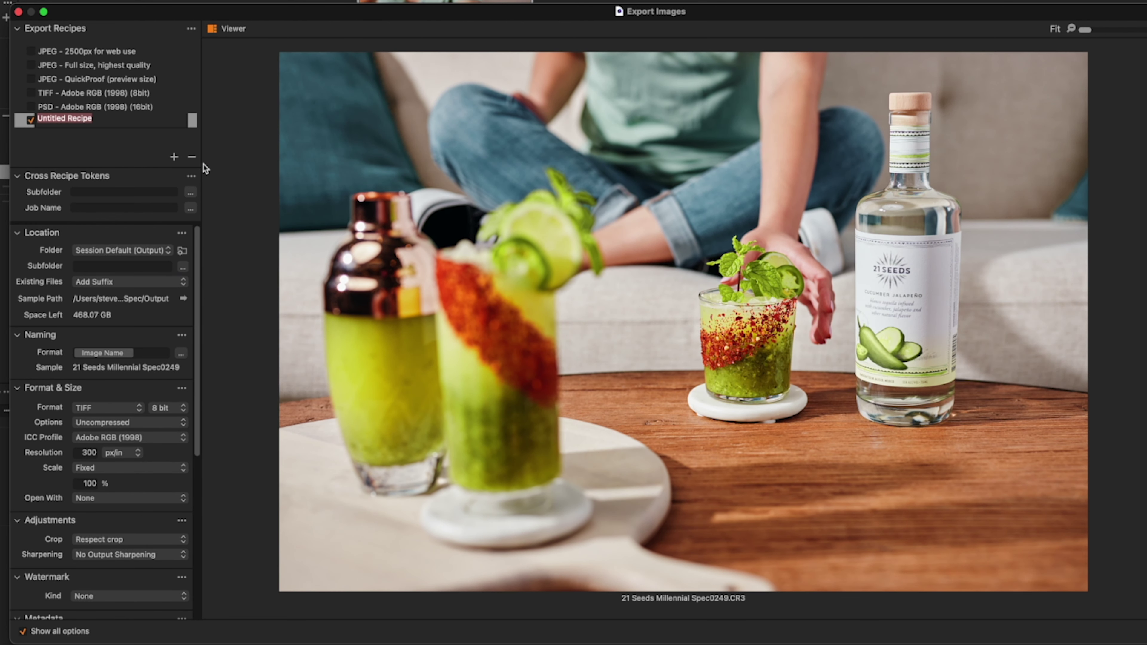
type("Sharpen")
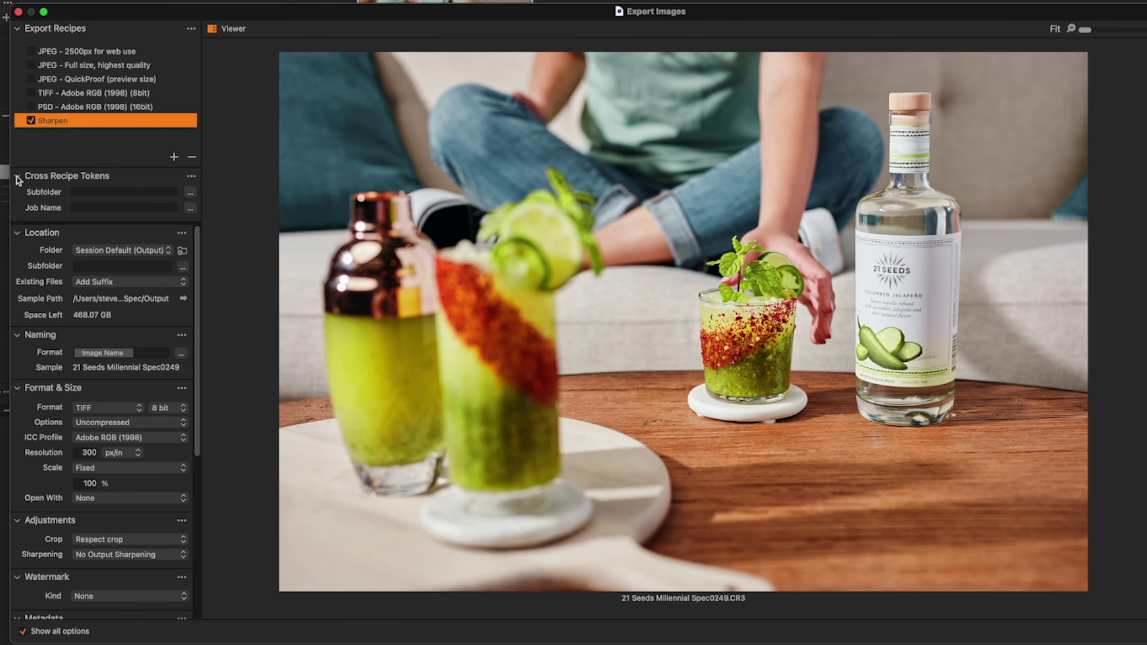
left_click(17, 177)
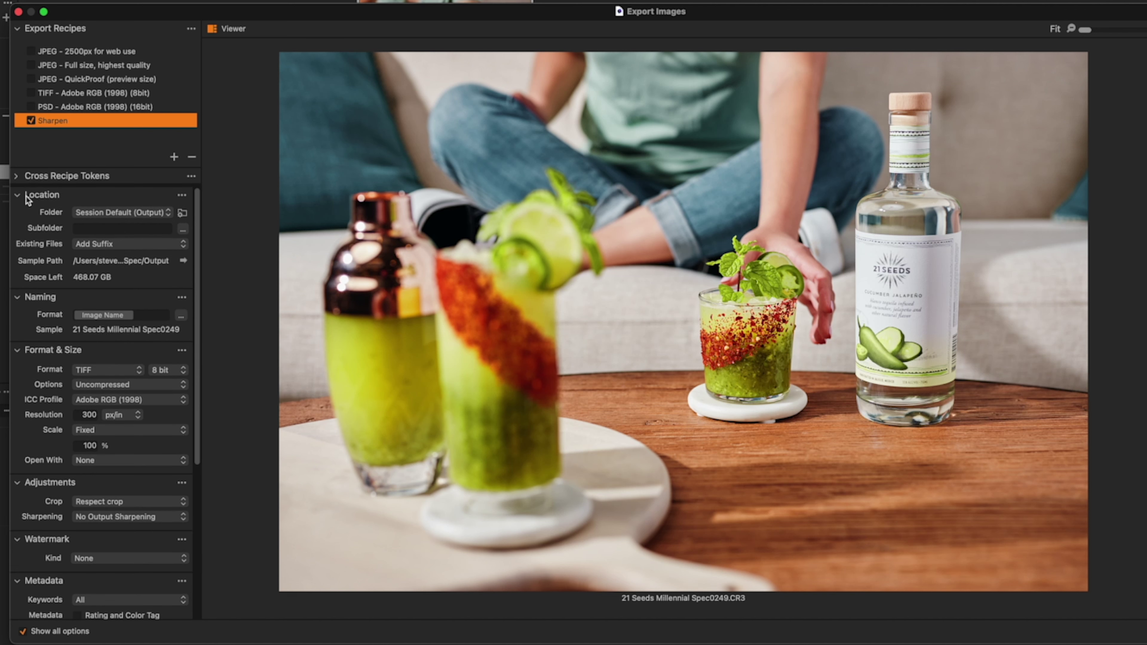
mouse_move(25, 199)
Step: Save Sharpen exports to a 'Sharpen' subfolder, overwriting existing files
left_click(100, 229)
type("Sharpen")
left_click(120, 245)
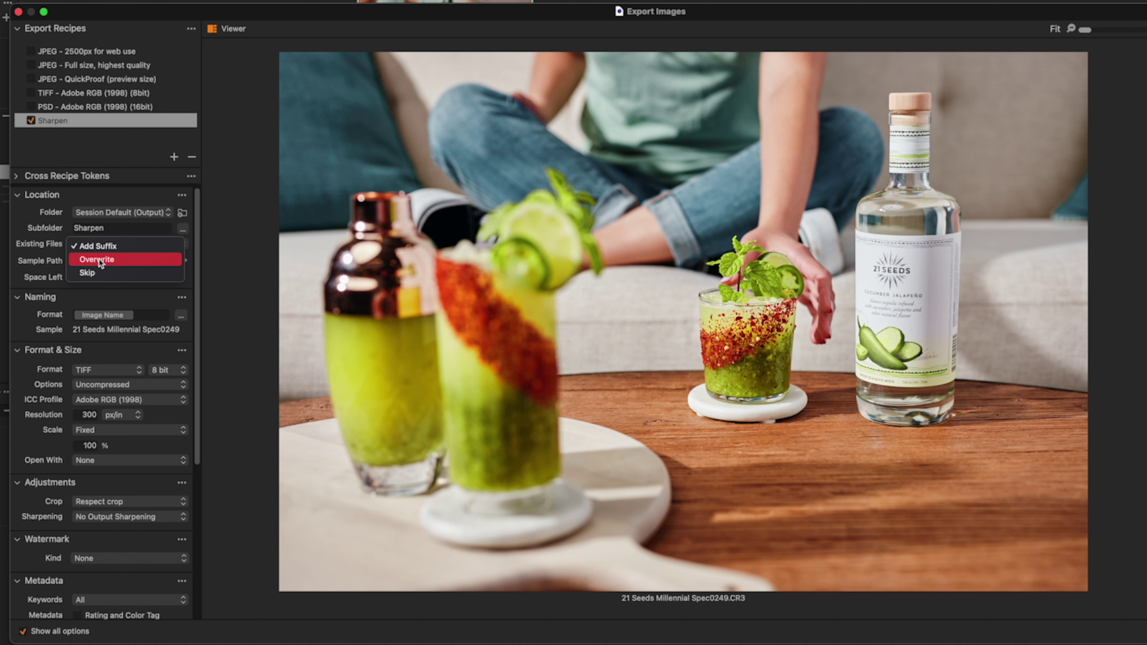
left_click(100, 260)
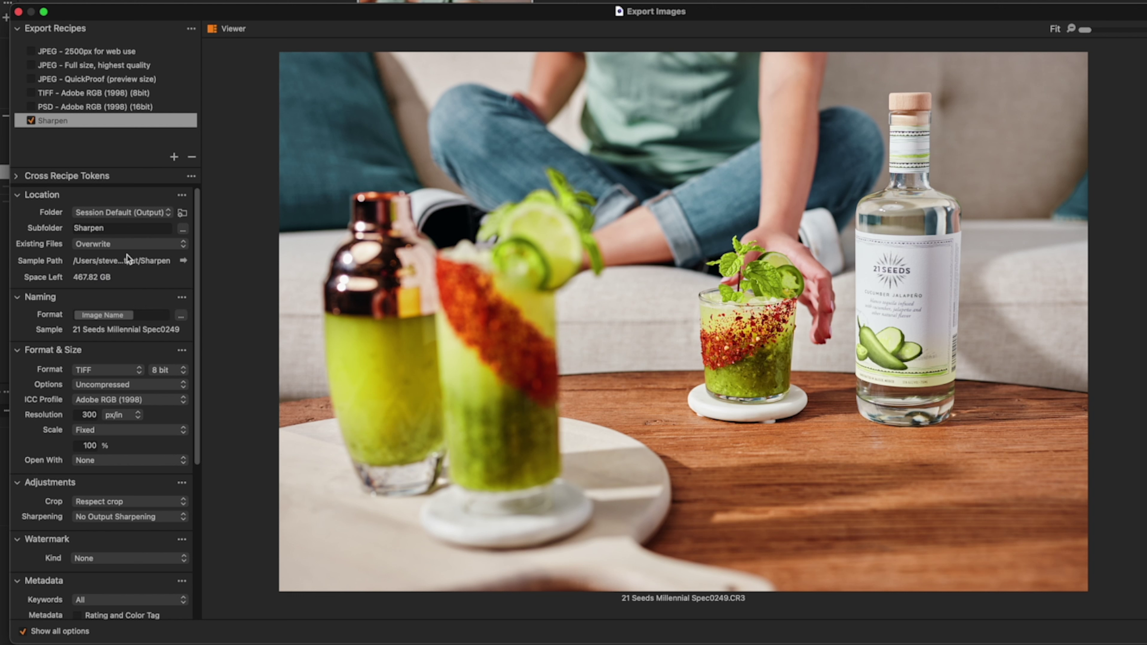
left_click(149, 320)
Step: Set the Sharpen naming format to Image Name followed by Color Tag, e.g. Spec0249Green
left_click(181, 315)
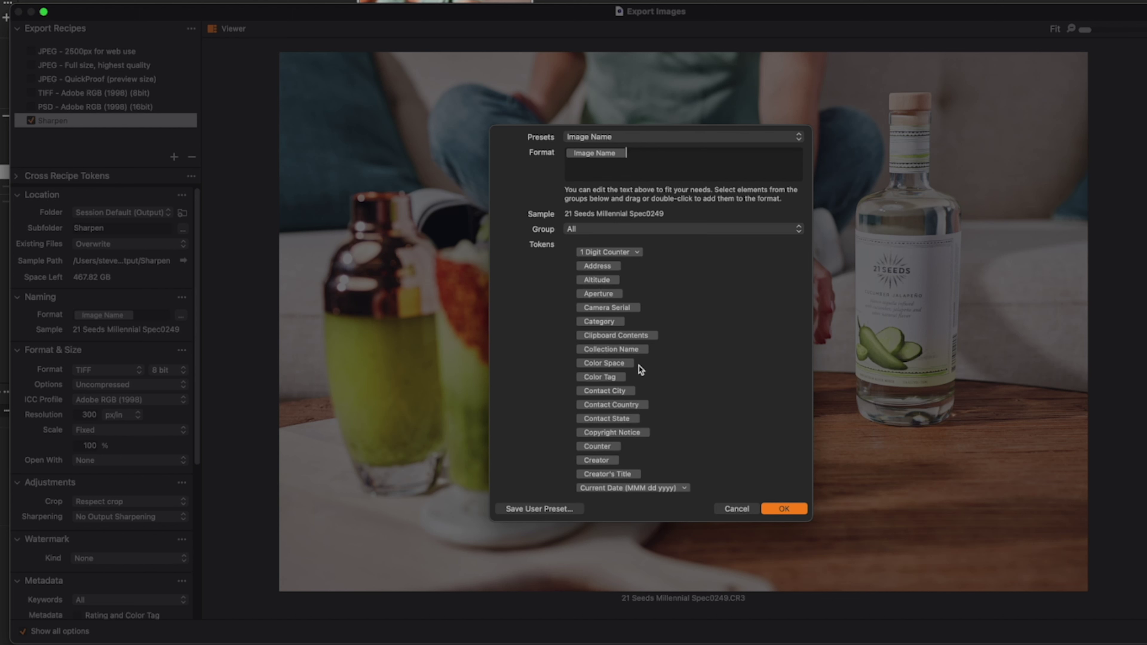
left_click_drag(599, 378, 662, 153)
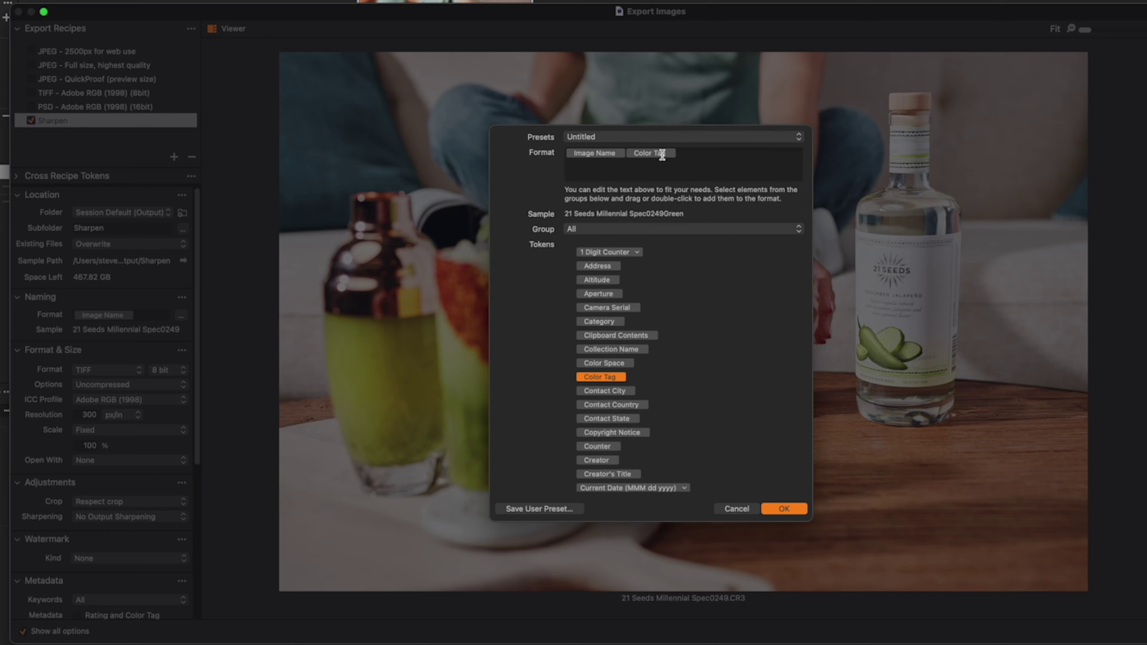
left_click(783, 509)
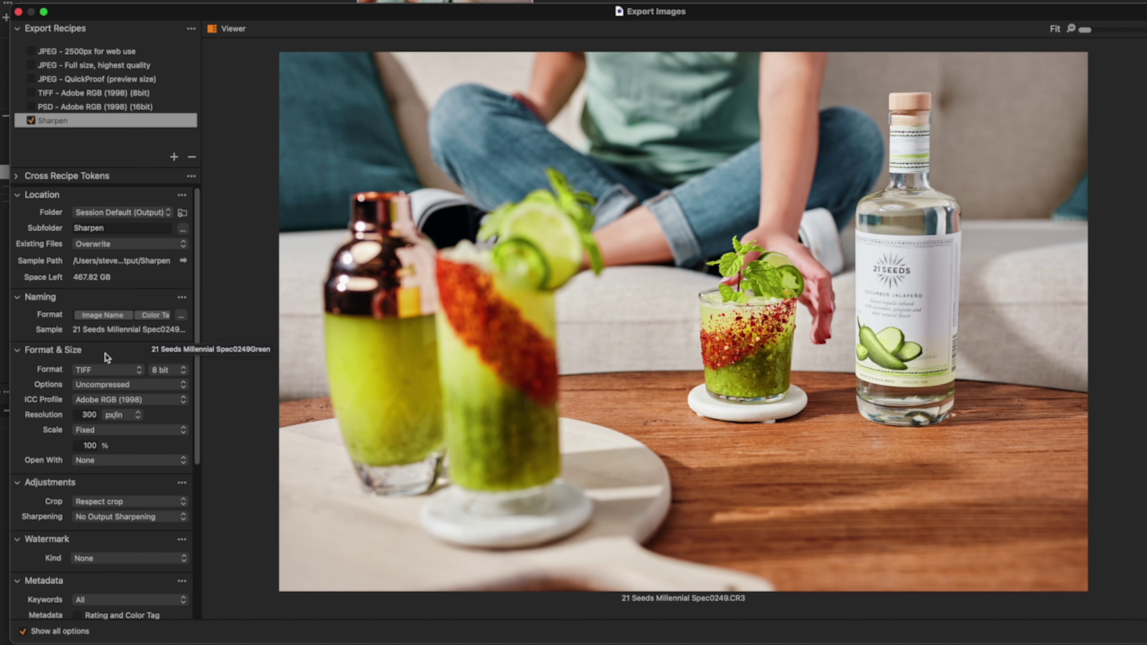
Step: Switch the Sharpen recipe's output format to JPEG at quality 64
left_click(107, 370)
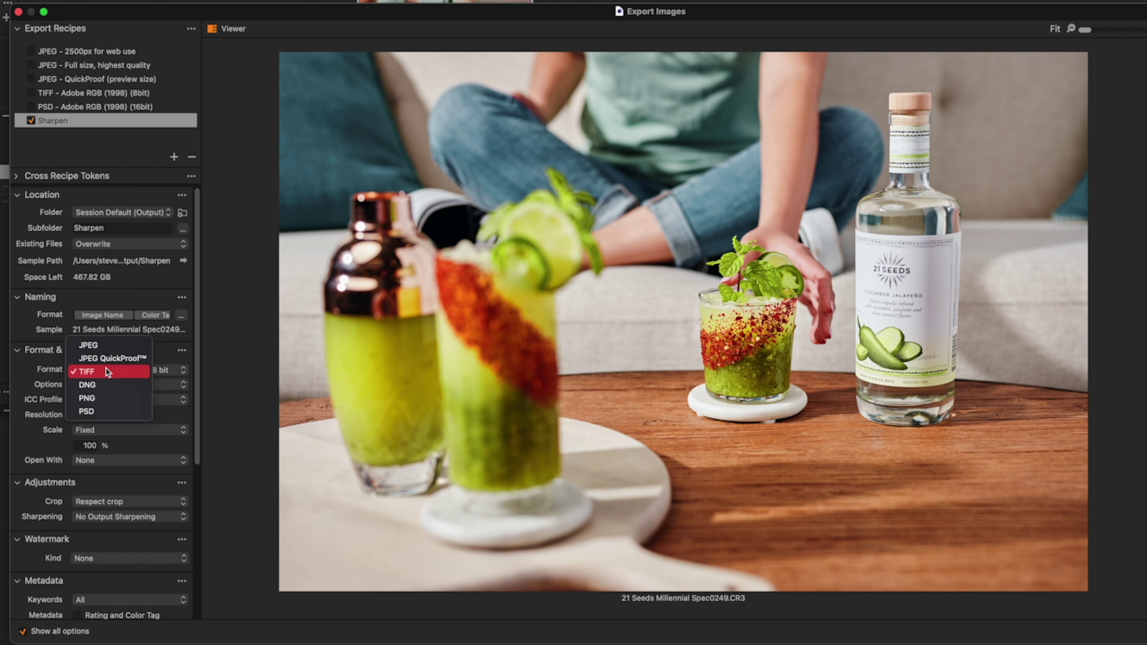
left_click(106, 346)
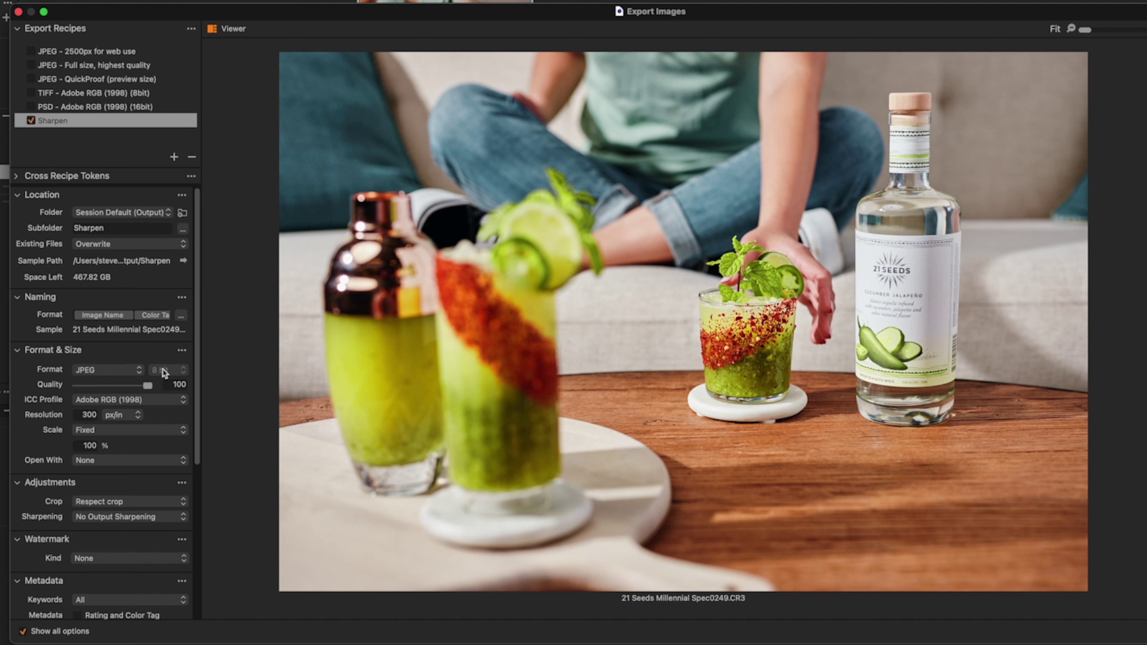
left_click_drag(137, 383, 123, 385)
Step: Scale Sharpen exports to 1000 px on the long edge
left_click(110, 432)
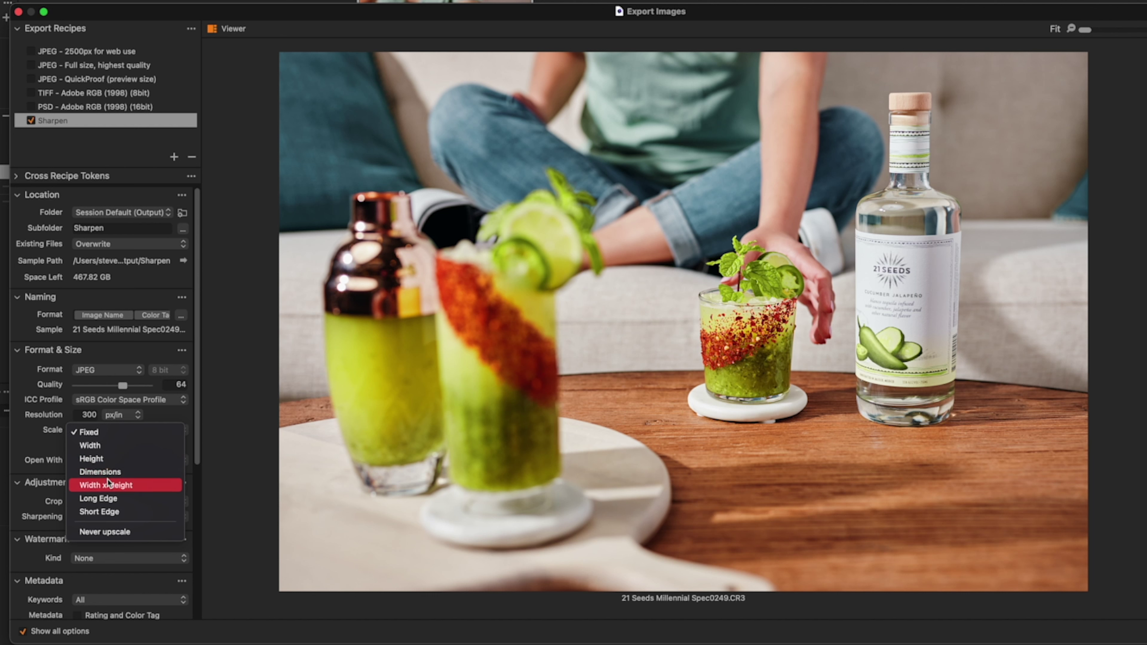
left_click(105, 499)
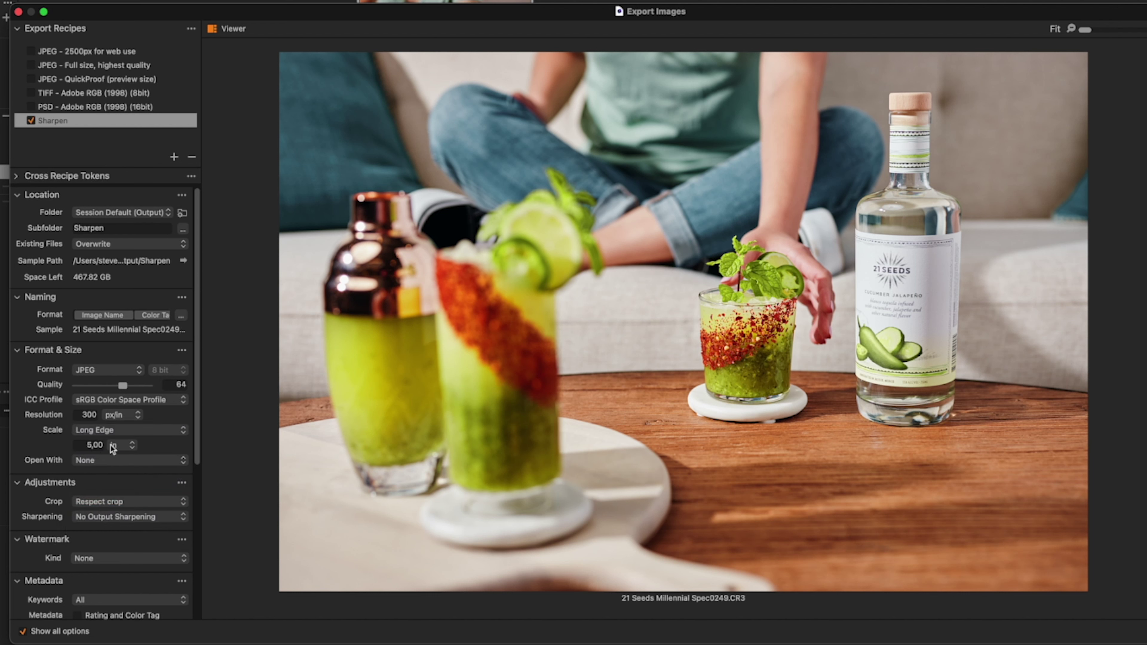
left_click(124, 447)
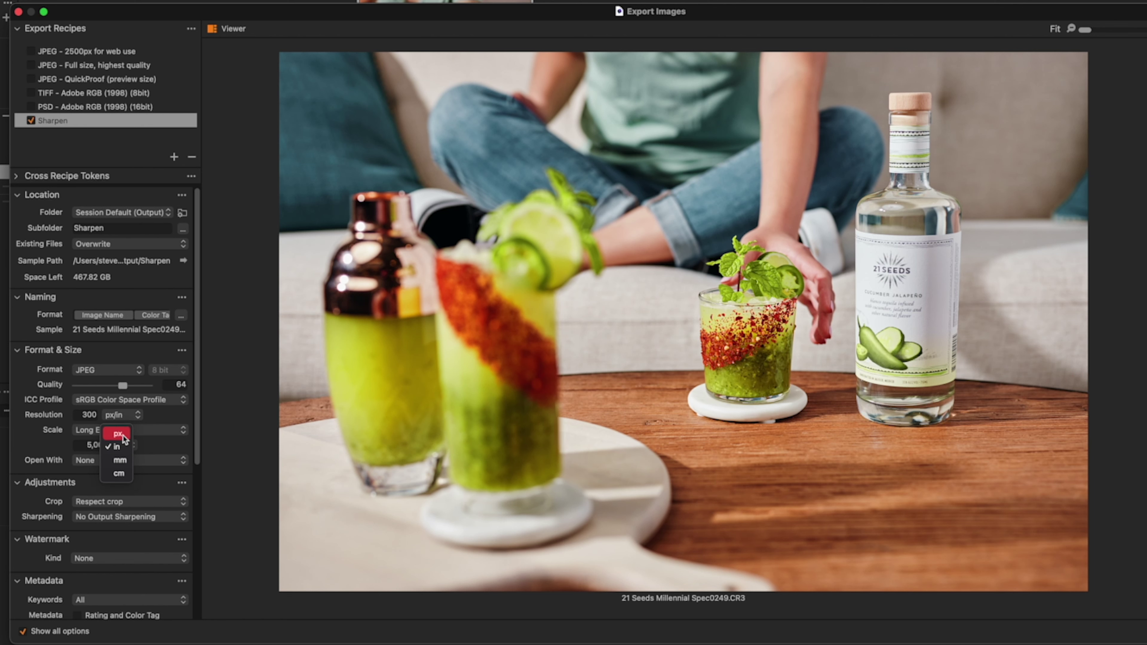
left_click(119, 434)
double_click(88, 445)
type("1")
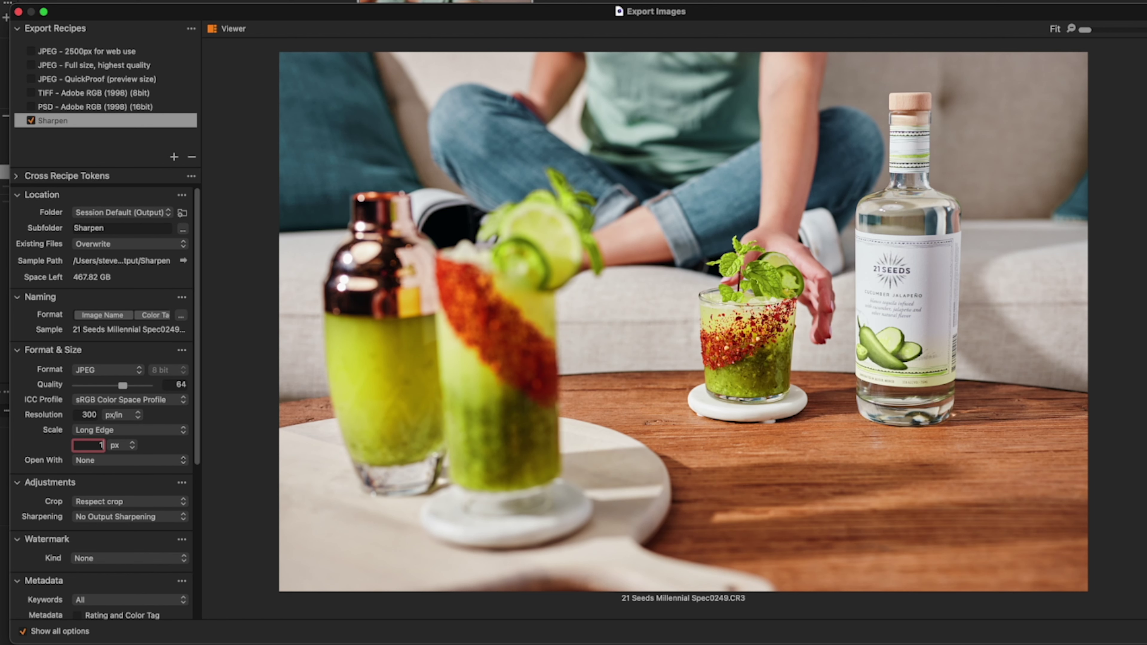
type("000")
key("Return")
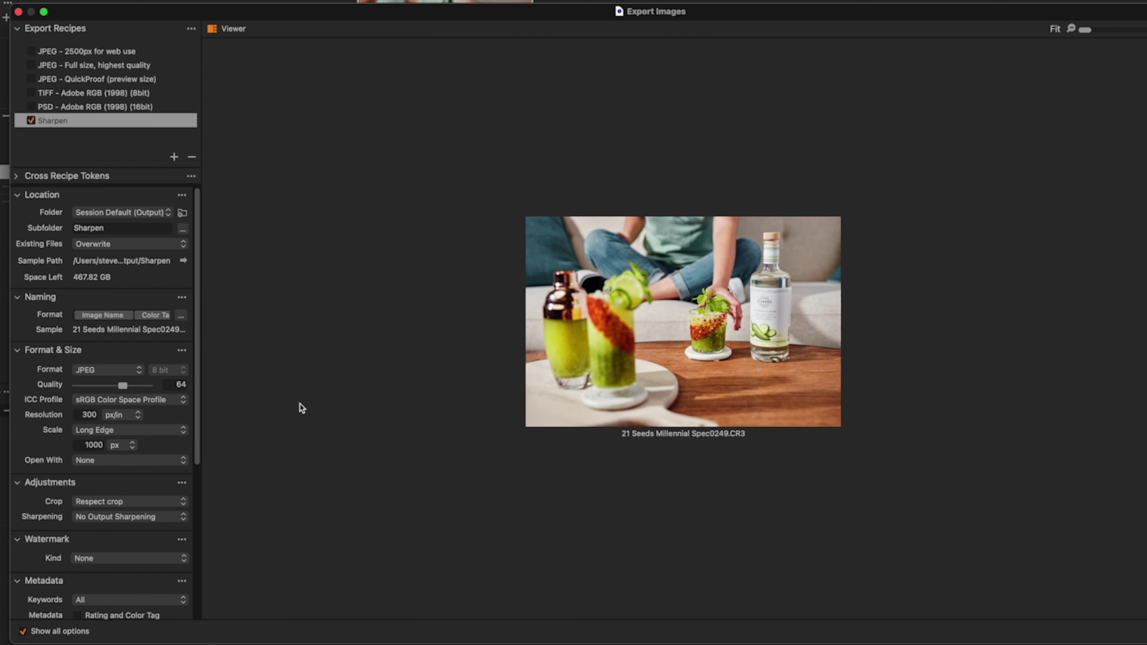
left_click(105, 464)
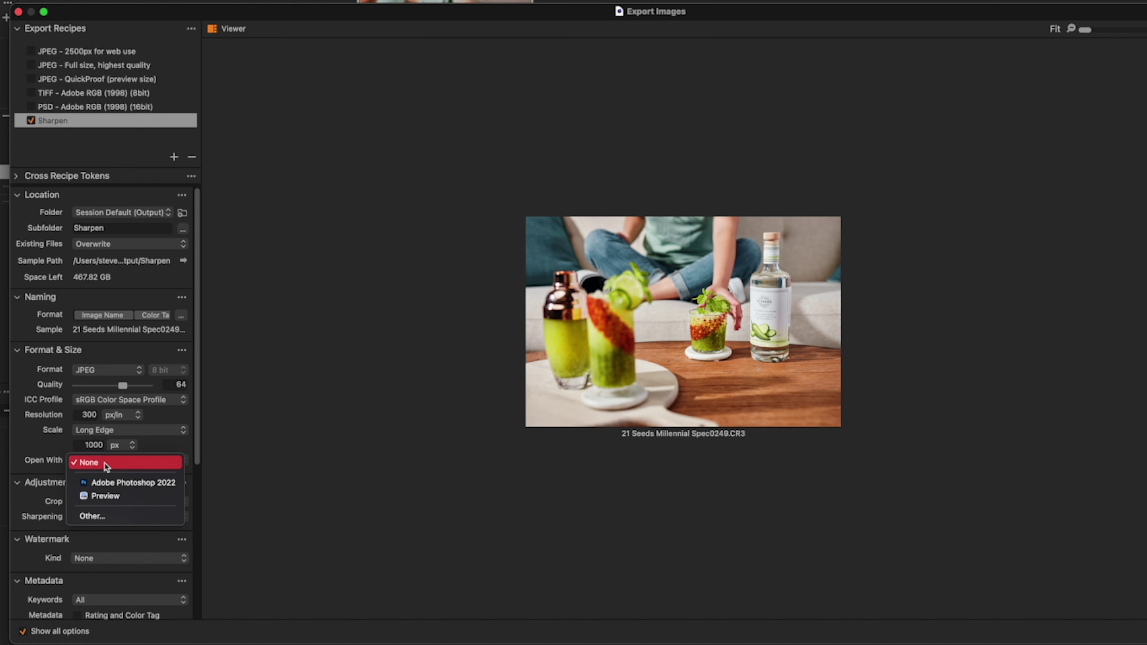
left_click(30, 451)
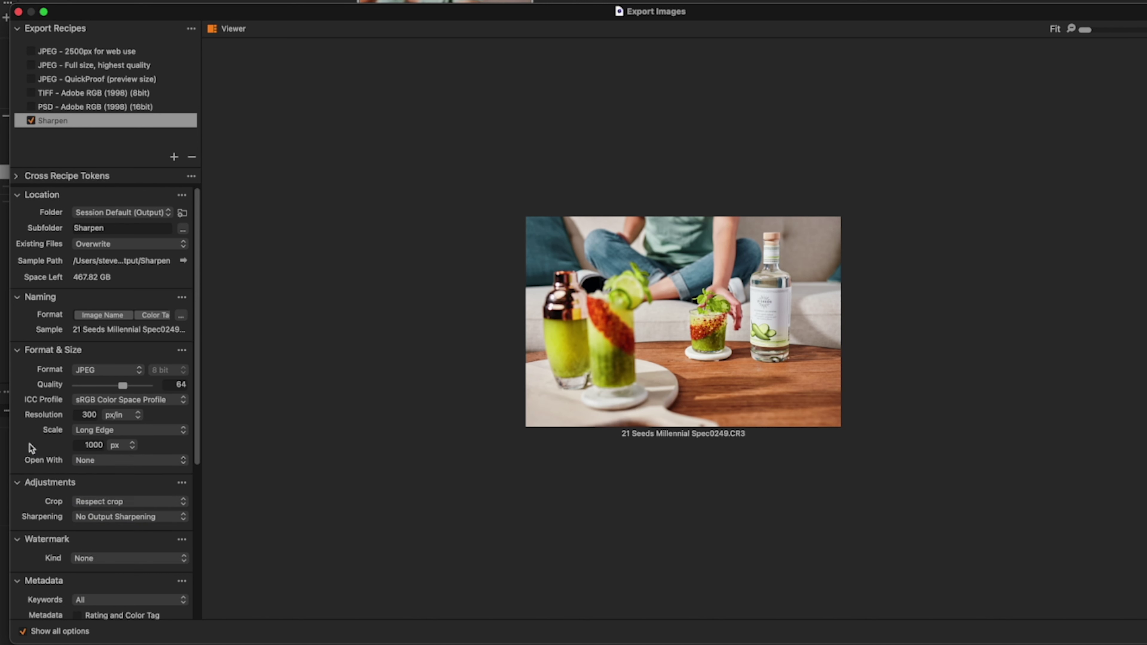
left_click(97, 505)
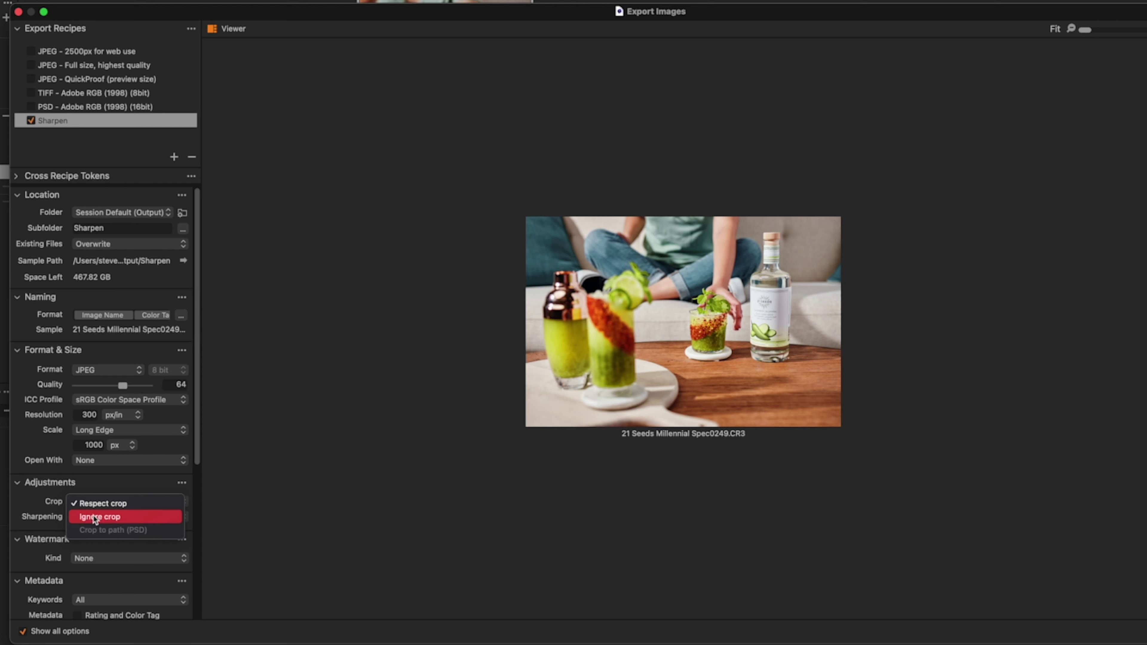
left_click(96, 473)
scroll(41, 511, "down", 10)
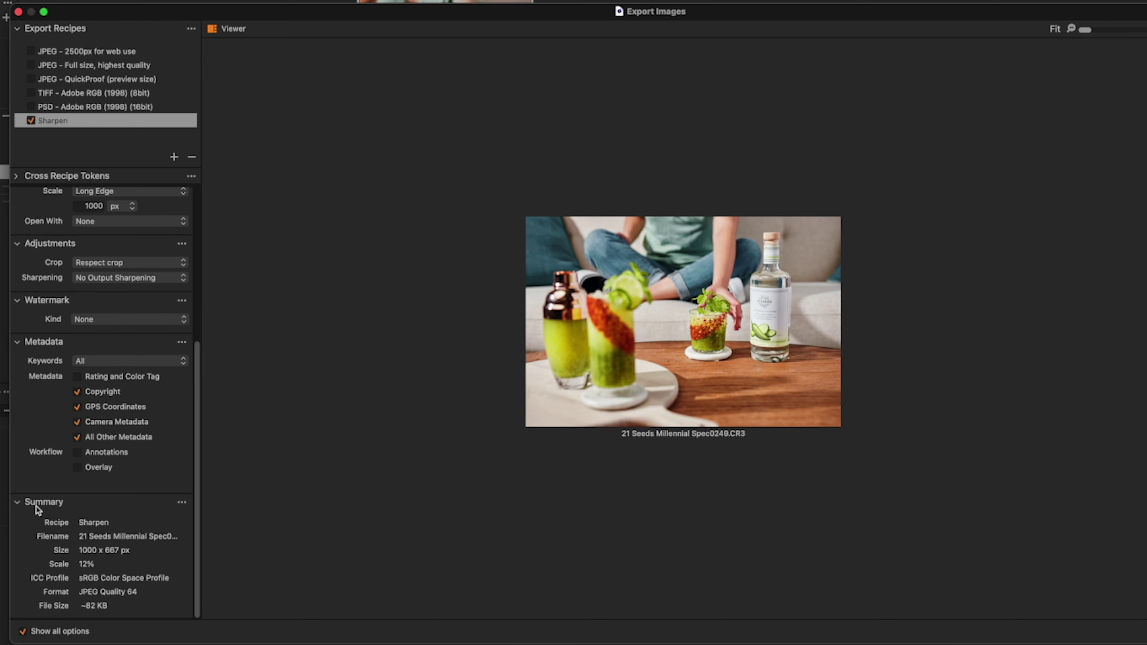
mouse_move(49, 508)
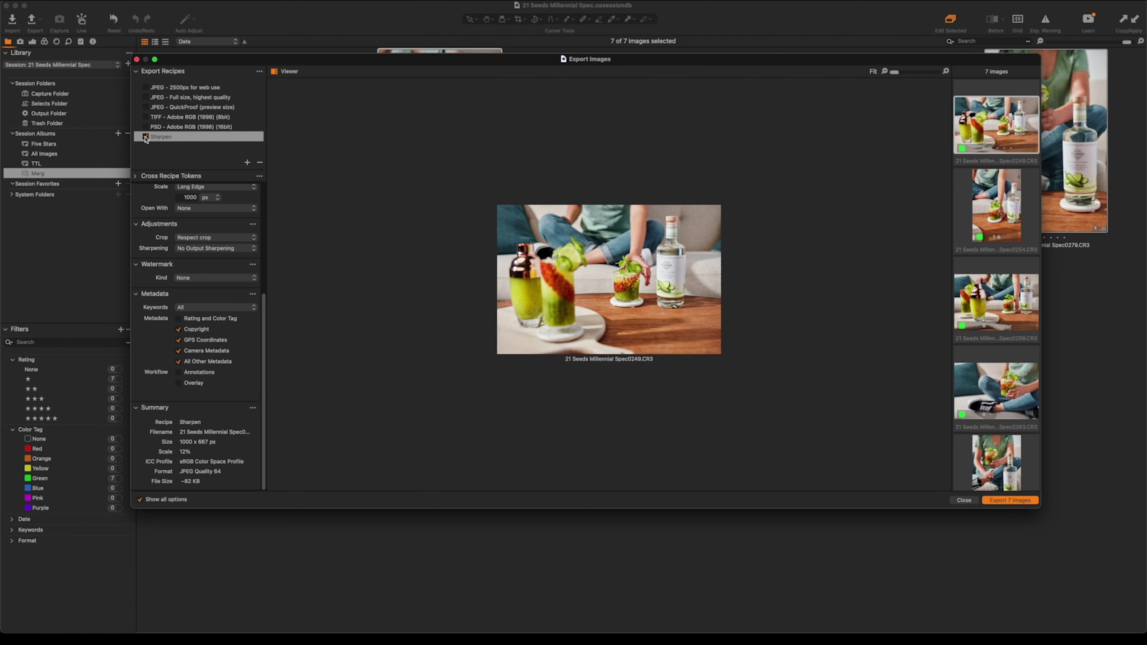
left_click(146, 138)
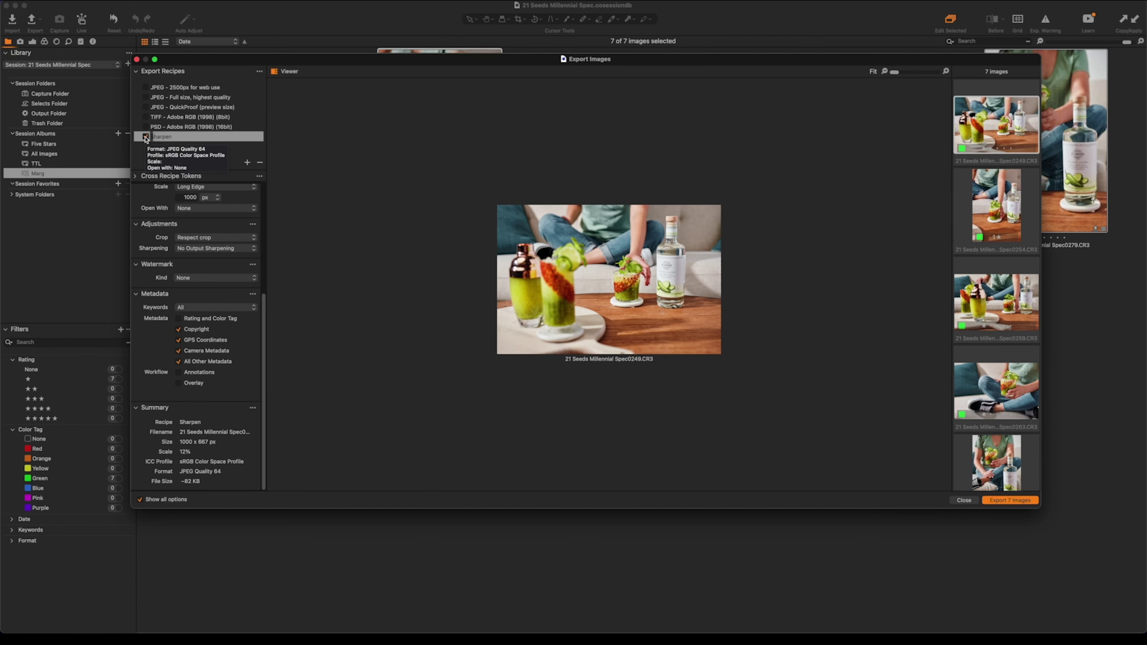
Step: Tick the 'JPEG - 2500px for web use' and 'JPEG - Full size, highest quality' recipes alongside Sharpen
left_click(146, 137)
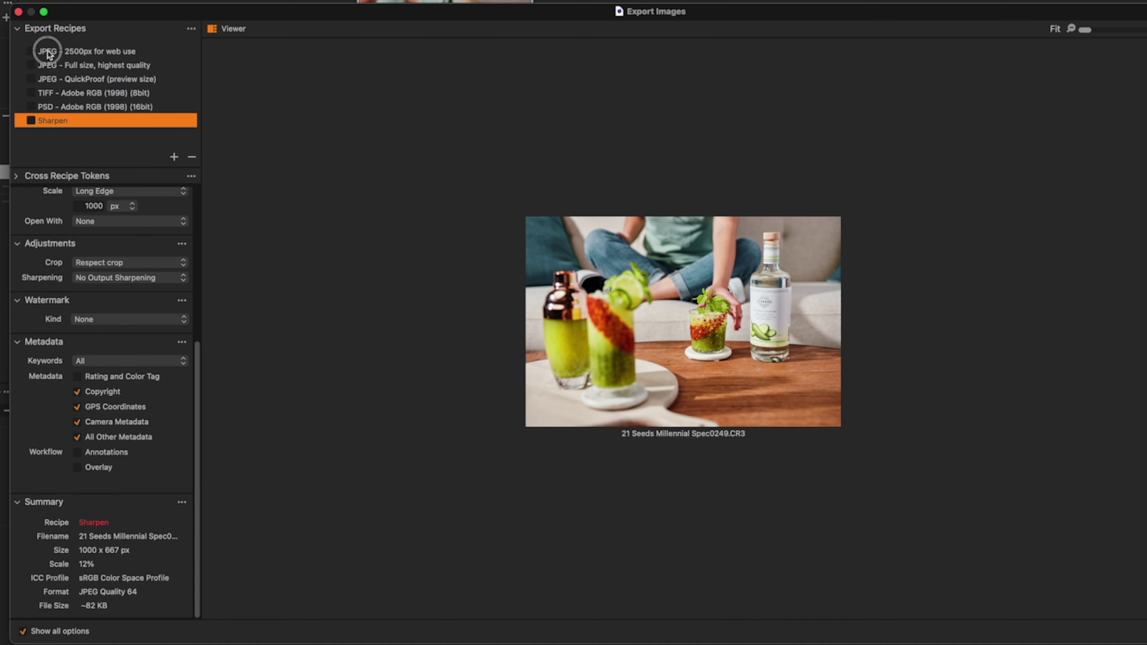
left_click(59, 52)
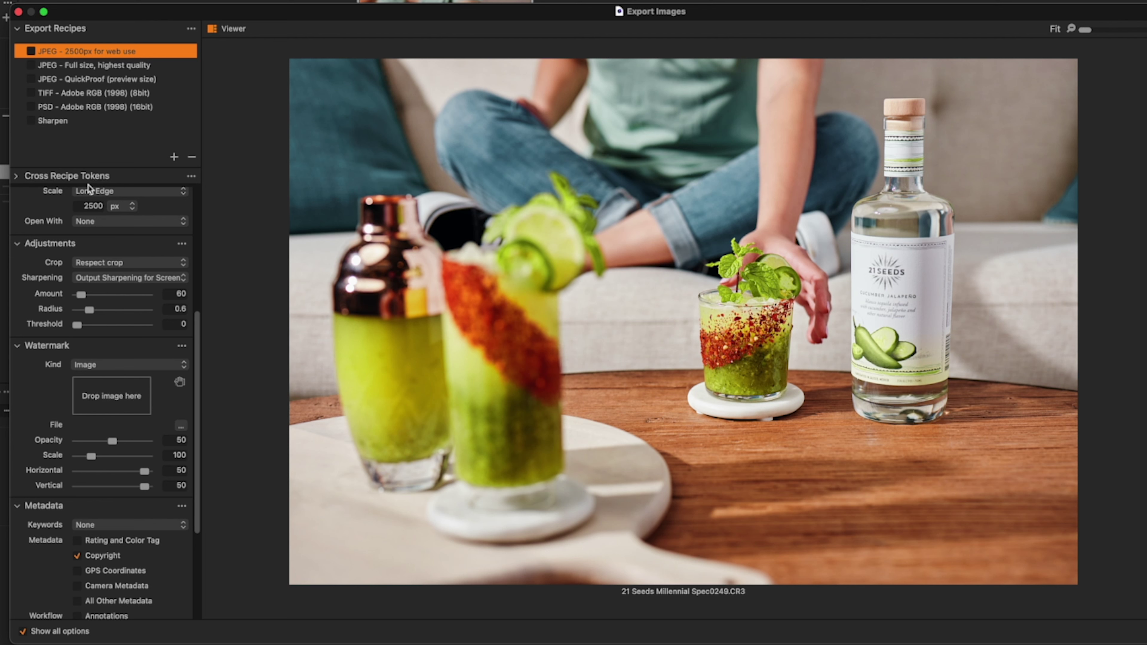
left_click(30, 51)
left_click(76, 68)
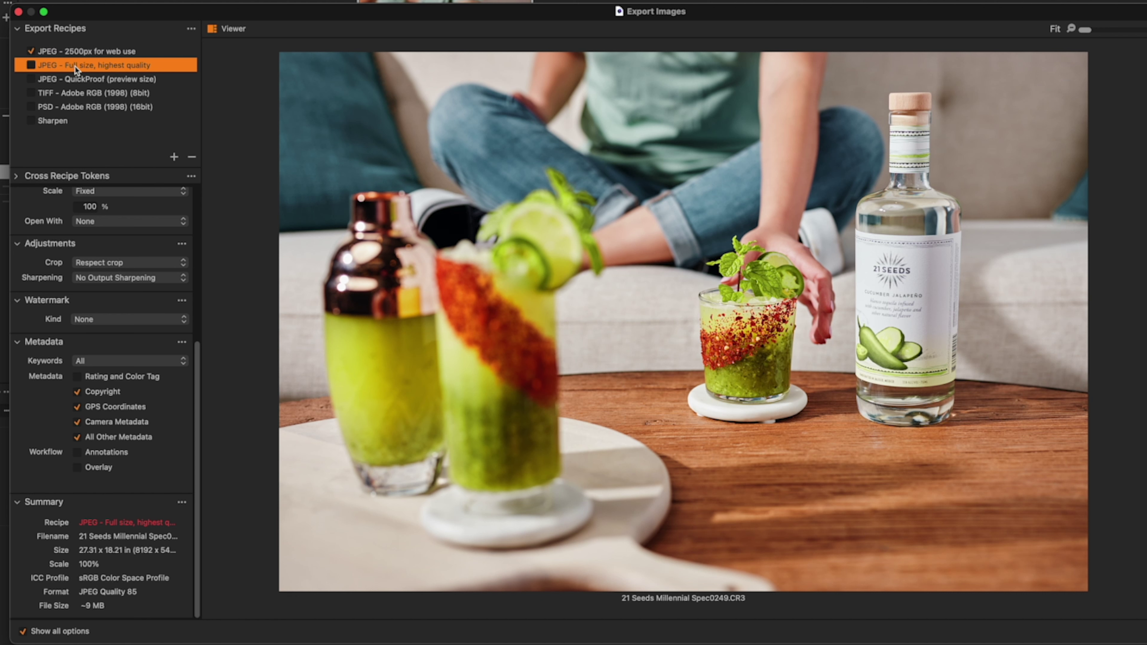
left_click(31, 66)
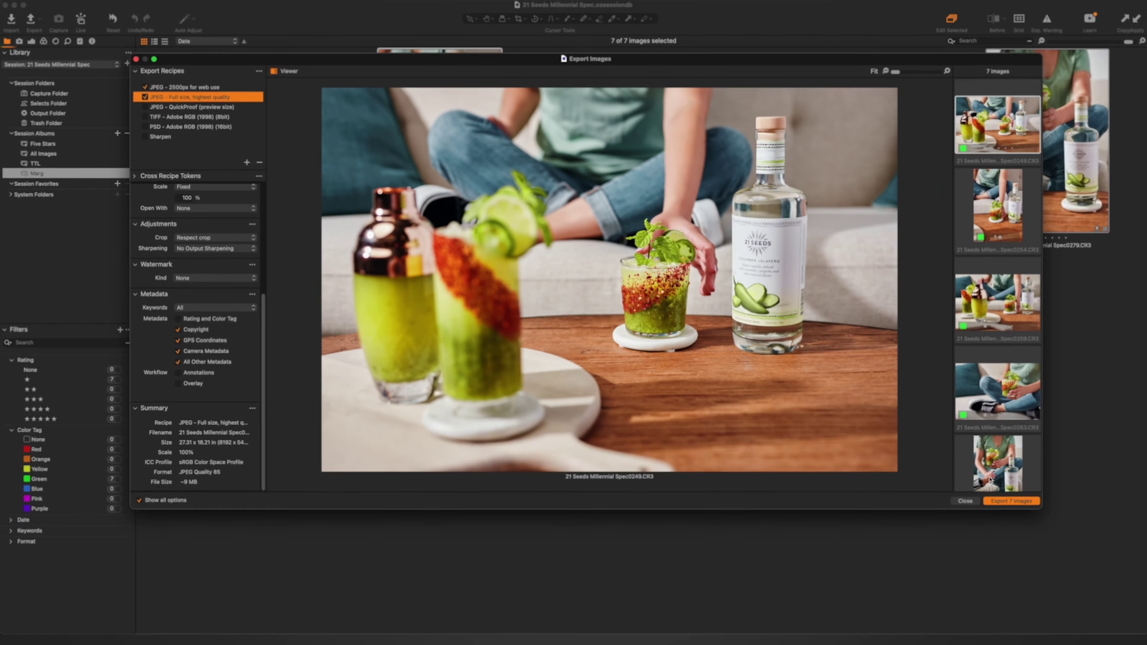
left_click(1145, 594)
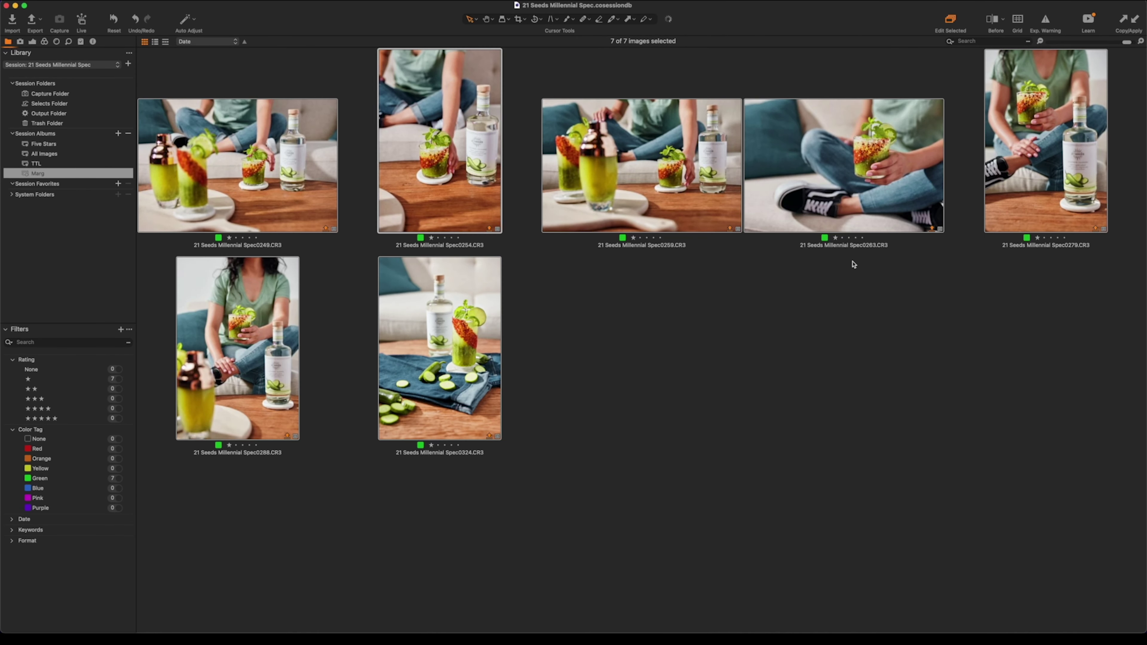
Step: Open the Activities window to follow the seven-image export and move it aside
left_click(669, 20)
left_click_drag(664, 68, 562, 63)
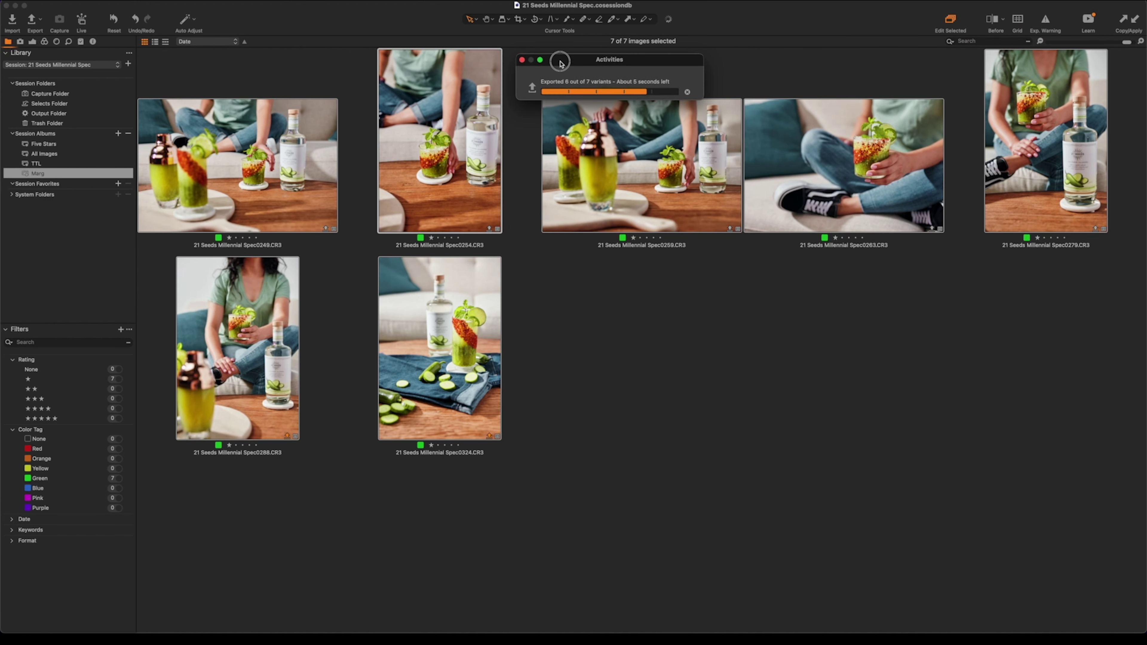